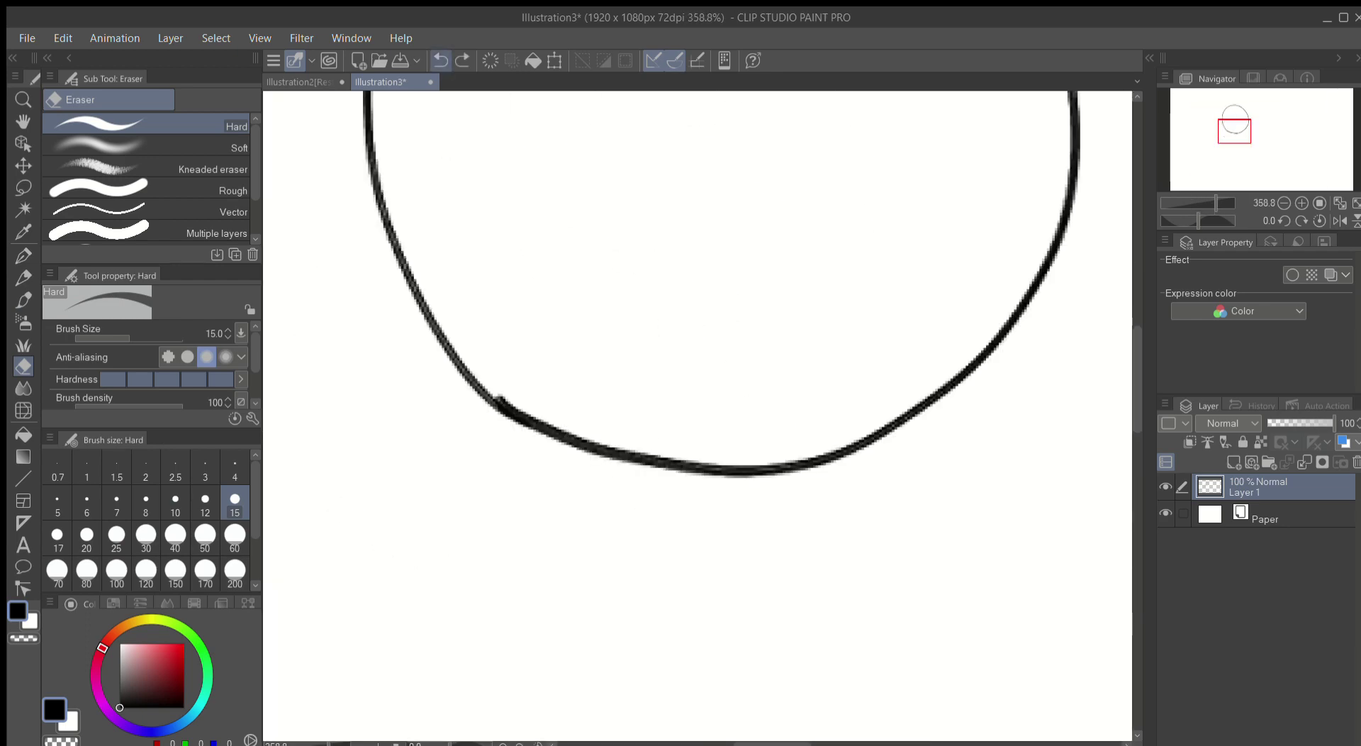
Step: Draw a round muzzle with nose and mouth lines over the head's lower-left edge, and erase the head outline behind it
key("b")
left_click_drag(437, 505, 464, 244)
key("ctrl+z")
mouse_move(380, 371)
left_mouse_down()
mouse_move(705, 370)
mouse_move(380, 349)
left_mouse_up()
key("ctrl+0")
scroll(698, 418, "up", 5)
key("e")
mouse_move(347, 171)
left_mouse_down()
mouse_move(541, 385)
mouse_move(831, 485)
mouse_move(951, 421)
left_mouse_up()
key("b")
mouse_move(406, 437)
left_mouse_down()
mouse_move(432, 394)
mouse_move(773, 503)
mouse_move(699, 610)
left_mouse_up()
Step: Draw a half-lidded eye in the head and fill its pupil with black
left_click_drag(528, 192, 447, 521)
scroll(447, 521, "down", 2)
mouse_move(440, 271)
left_mouse_down()
mouse_move(638, 325)
mouse_move(586, 239)
mouse_move(567, 372)
left_mouse_up()
key("g")
left_click(608, 304)
scroll(608, 304, "down", 2)
Step: Lasso the eye, shift it slightly down and to the right with a transform, and deselect it
key("m")
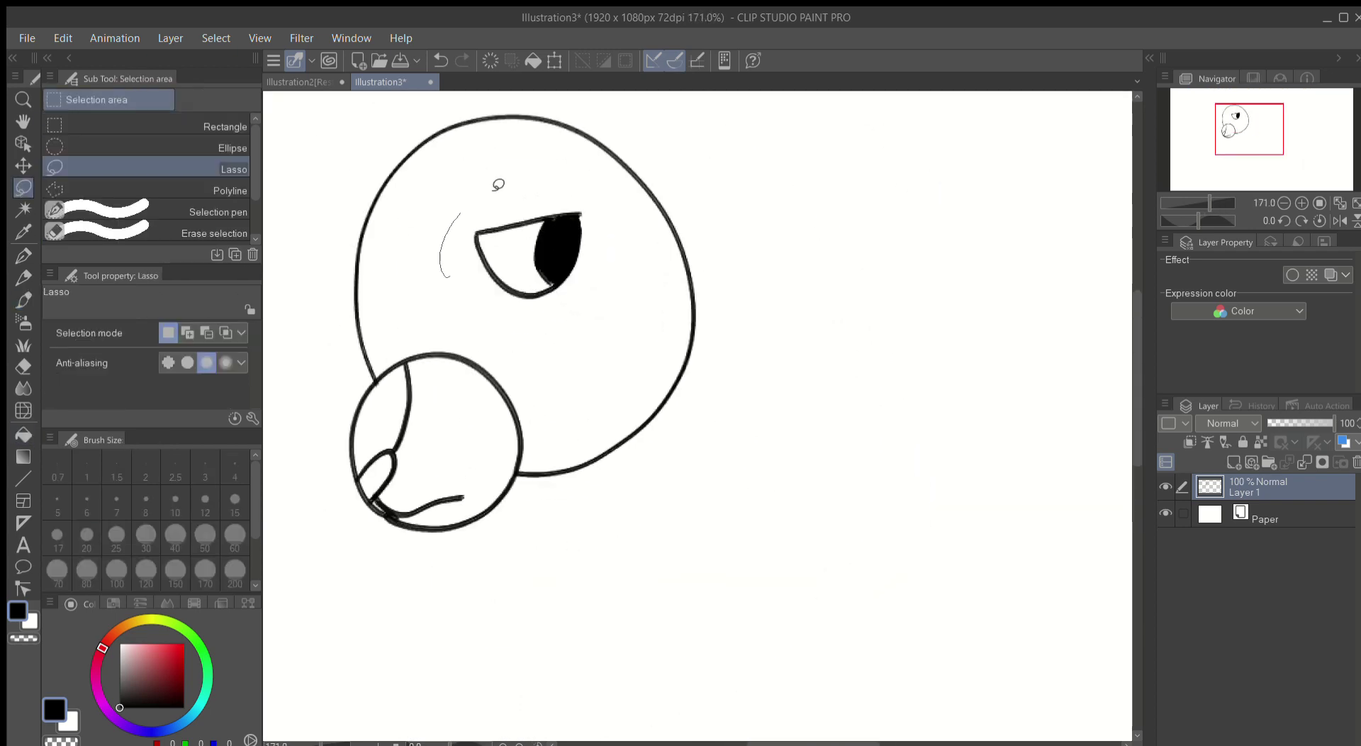
left_click_drag(447, 231, 450, 234)
key("ctrl+t")
left_click_drag(539, 276, 544, 290)
key("Return")
key("ctrl+d")
Step: Try a cheek with two pointed fur tufts at the head's lower right, erasing the head outline behind it
key("b")
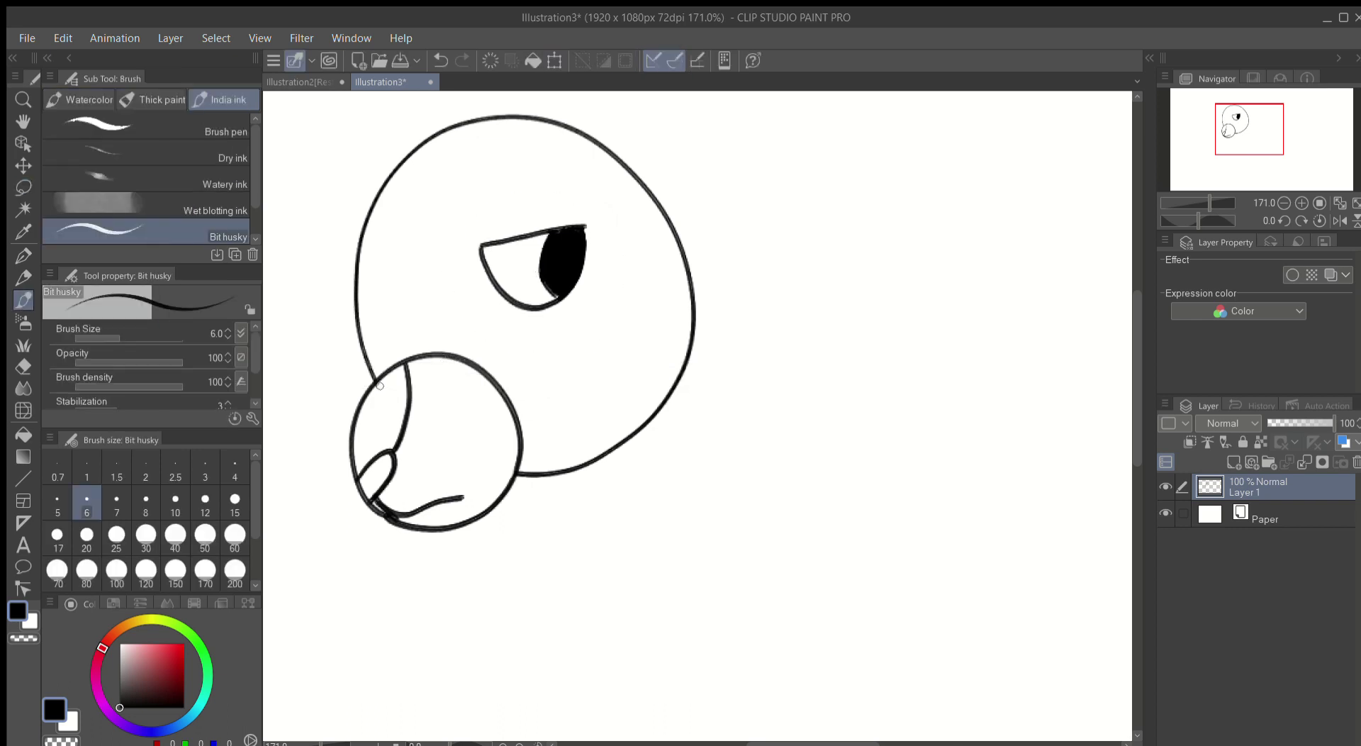
scroll(380, 385, "down", 1)
scroll(380, 385, "up", 3)
left_click_drag(753, 363, 365, 516)
key("ctrl+z")
mouse_move(780, 214)
left_mouse_down()
mouse_move(744, 389)
mouse_move(365, 509)
left_mouse_up()
key("e")
left_click(471, 467)
mouse_move(458, 472)
left_mouse_down()
mouse_move(570, 436)
mouse_move(776, 234)
left_mouse_up()
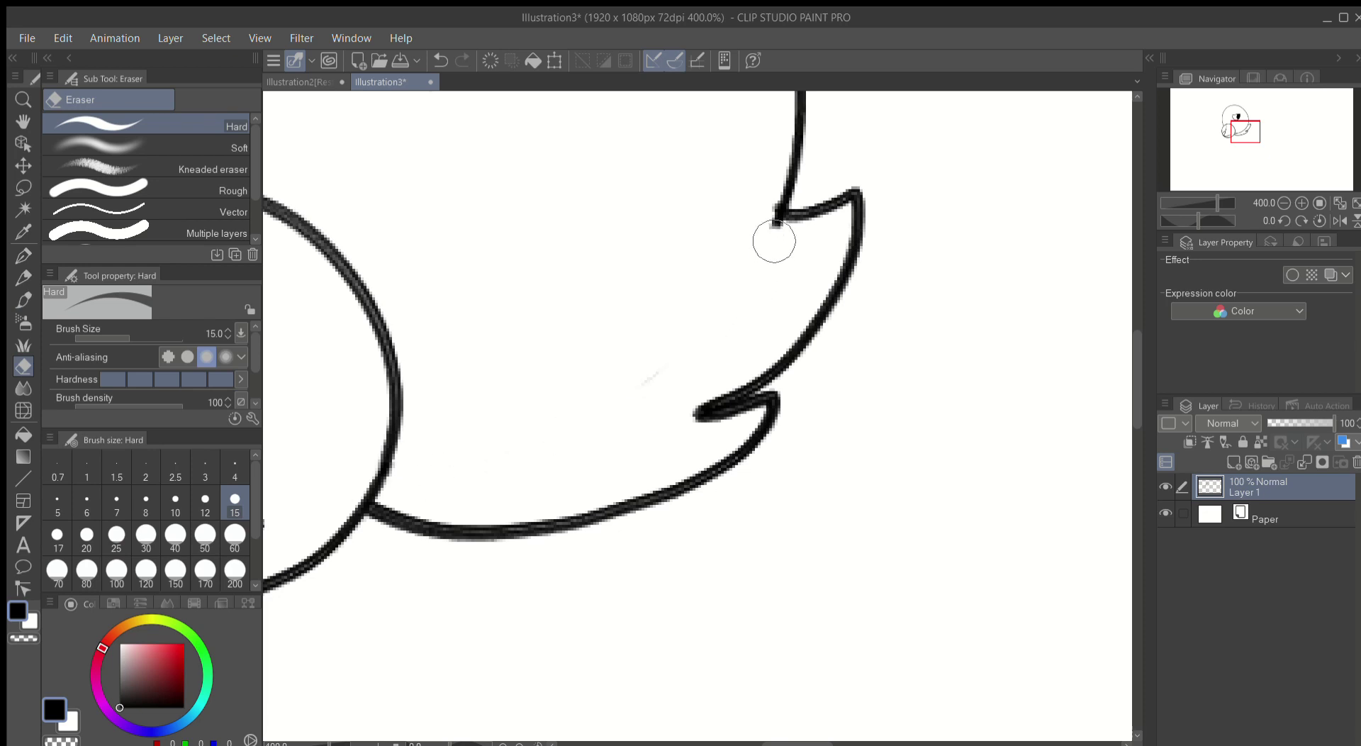
scroll(620, 402, "down", 5)
scroll(620, 402, "up", 4)
key("b")
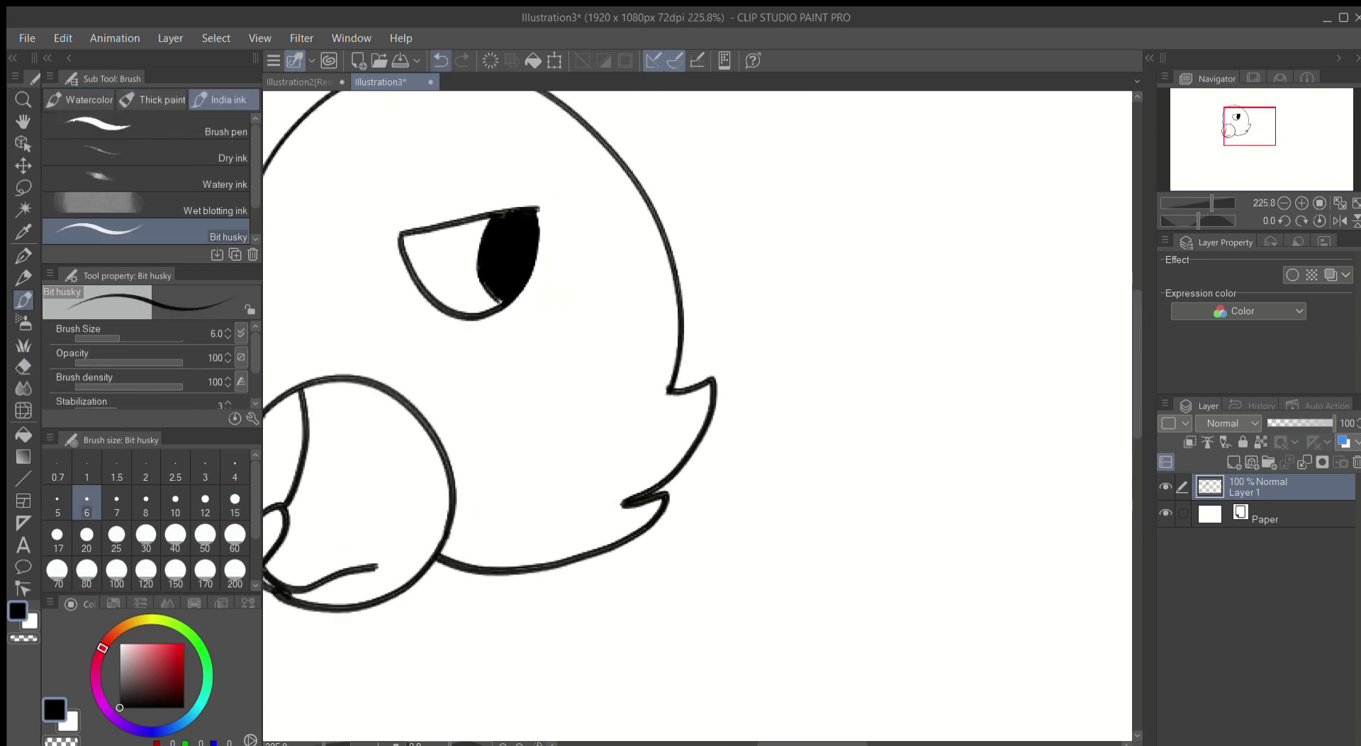
left_click(441, 61)
Step: Try a cheek outline with a tall upswept tuft above a smaller lower tuft
scroll(586, 447, "up", 2)
mouse_move(750, 236)
left_mouse_down()
mouse_move(848, 219)
mouse_move(397, 642)
mouse_move(324, 618)
mouse_move(493, 592)
left_mouse_up()
key("e")
key("b")
scroll(523, 418, "down", 5)
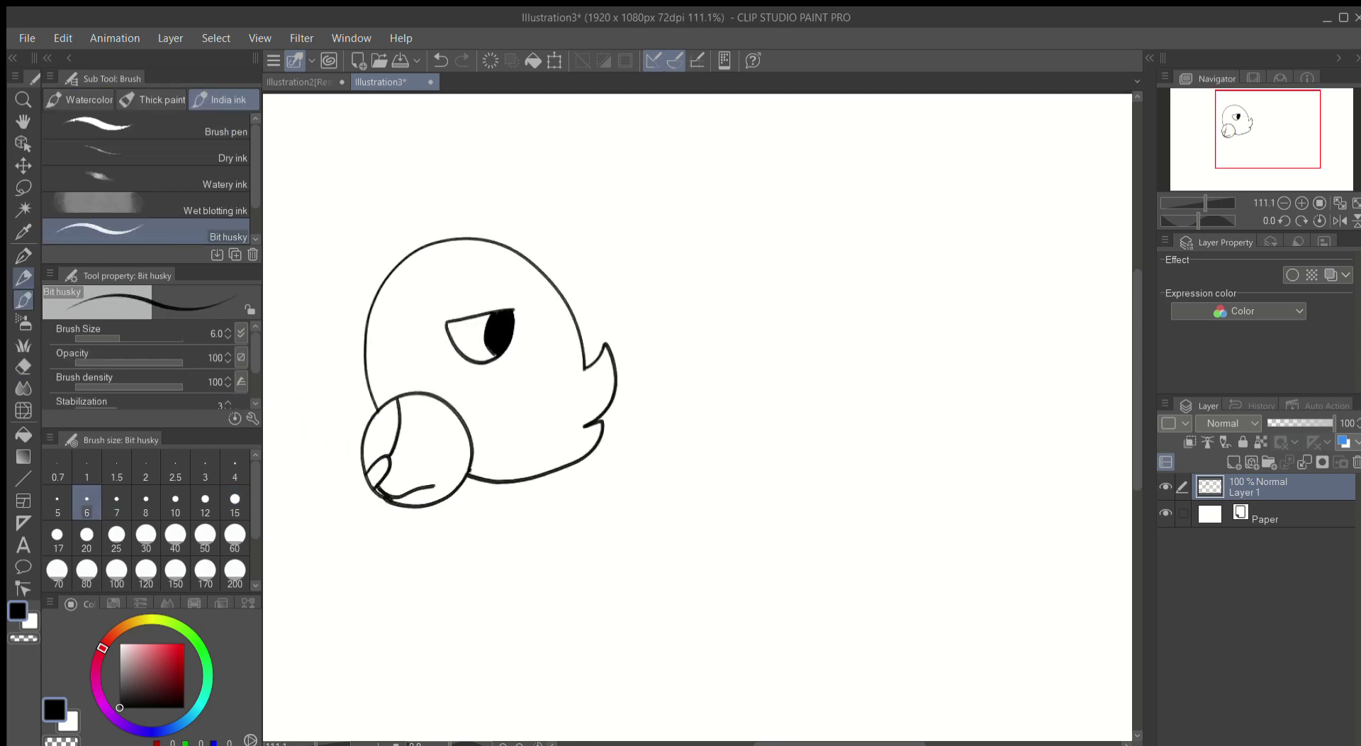
left_click(441, 60)
Step: Try several cheek fur shapes outside the head's lower-right curve, undoing each one
scroll(542, 430, "up", 3)
left_click_drag(659, 278, 659, 389)
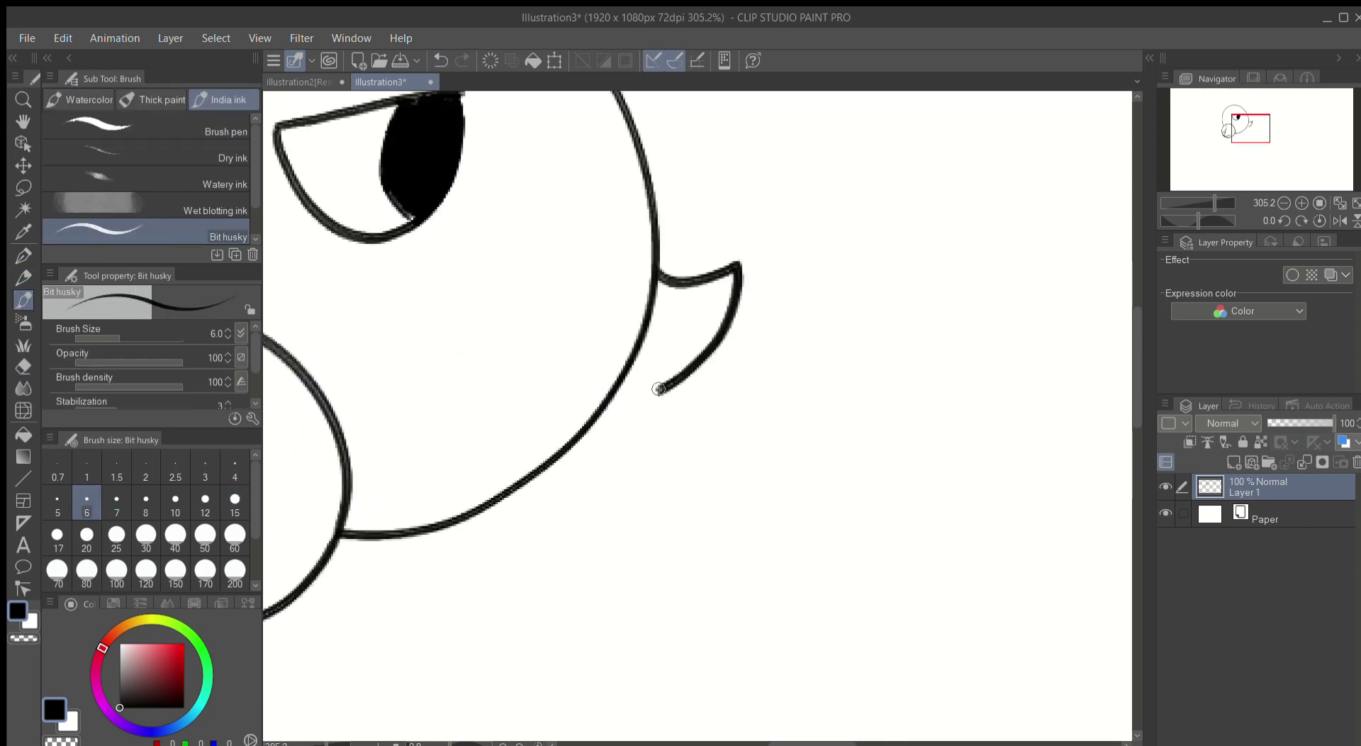
left_click(440, 61)
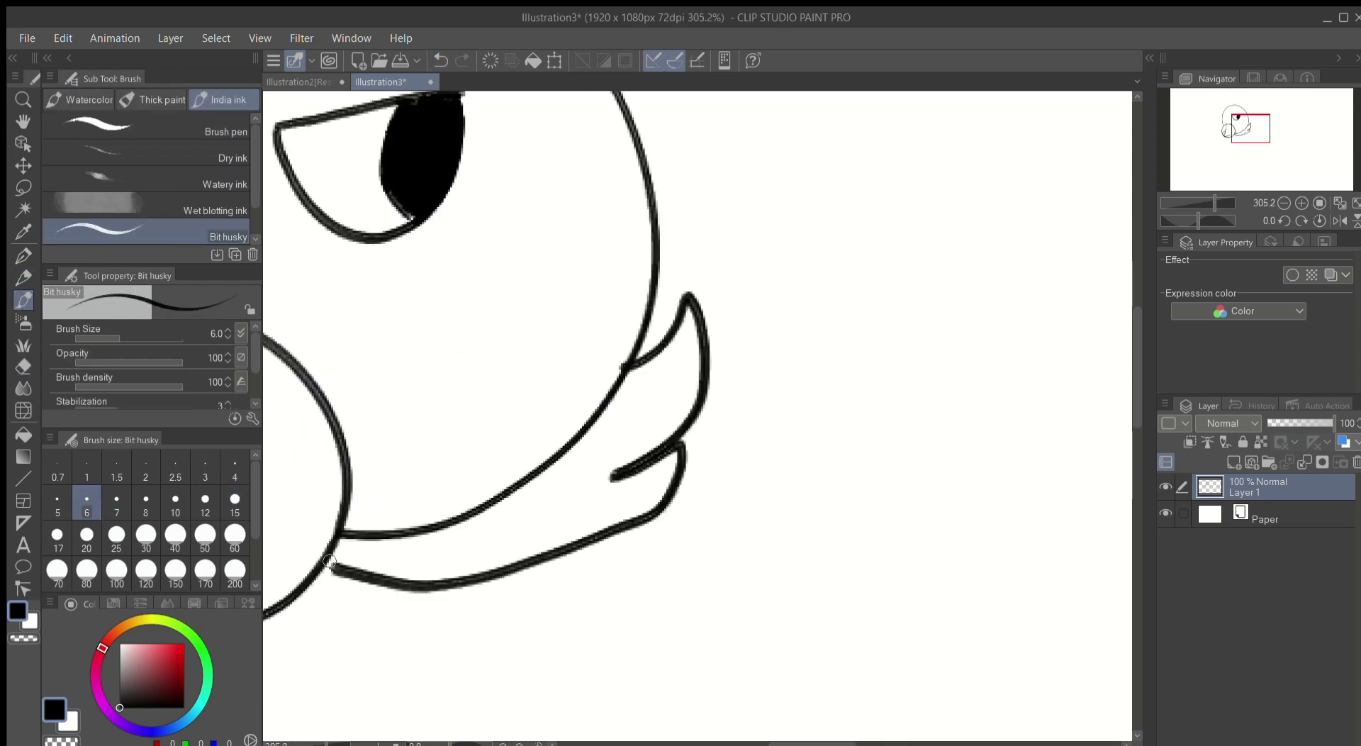
left_click_drag(329, 561, 358, 505)
left_click(440, 61)
mouse_move(679, 195)
left_mouse_down()
mouse_move(713, 142)
mouse_move(362, 510)
left_mouse_up()
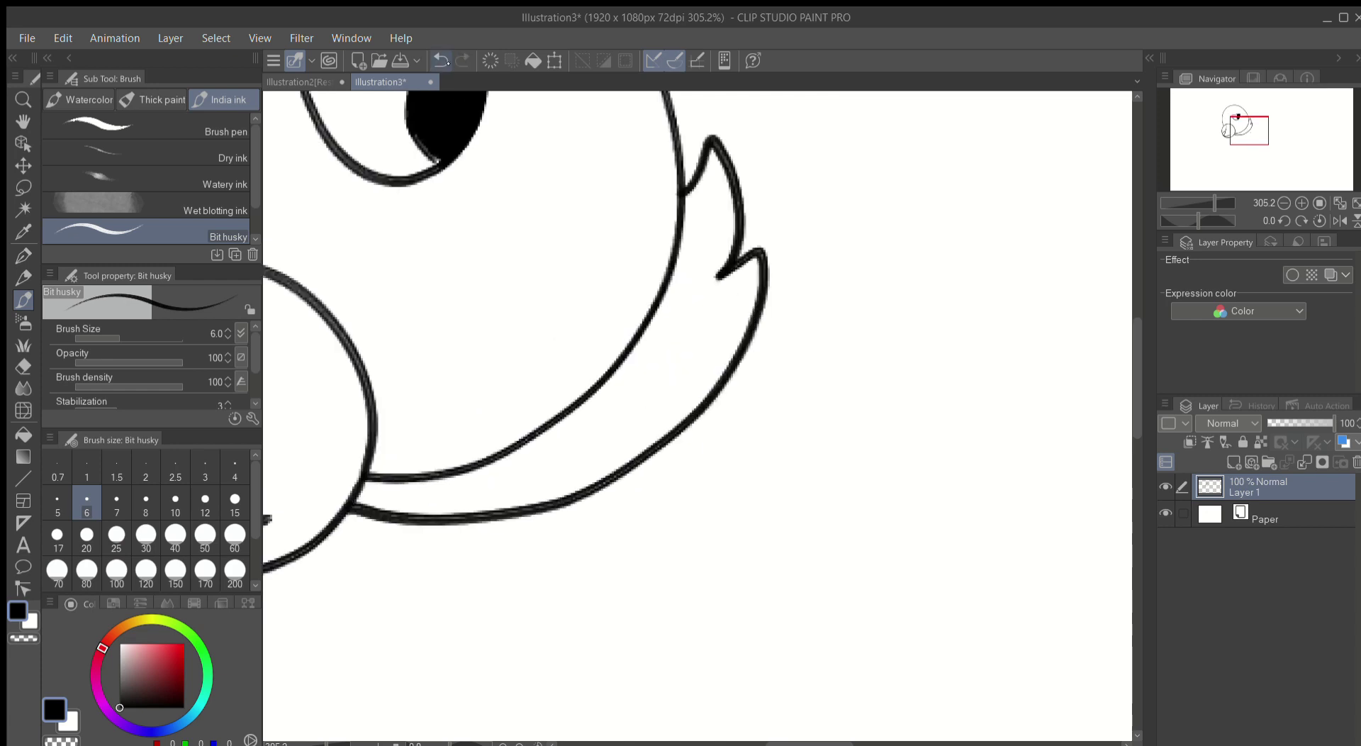
left_click(440, 60)
Step: Try a slimmer cheek outline with two upswept points running back to the muzzle
left_click_drag(760, 328, 358, 505)
key("e")
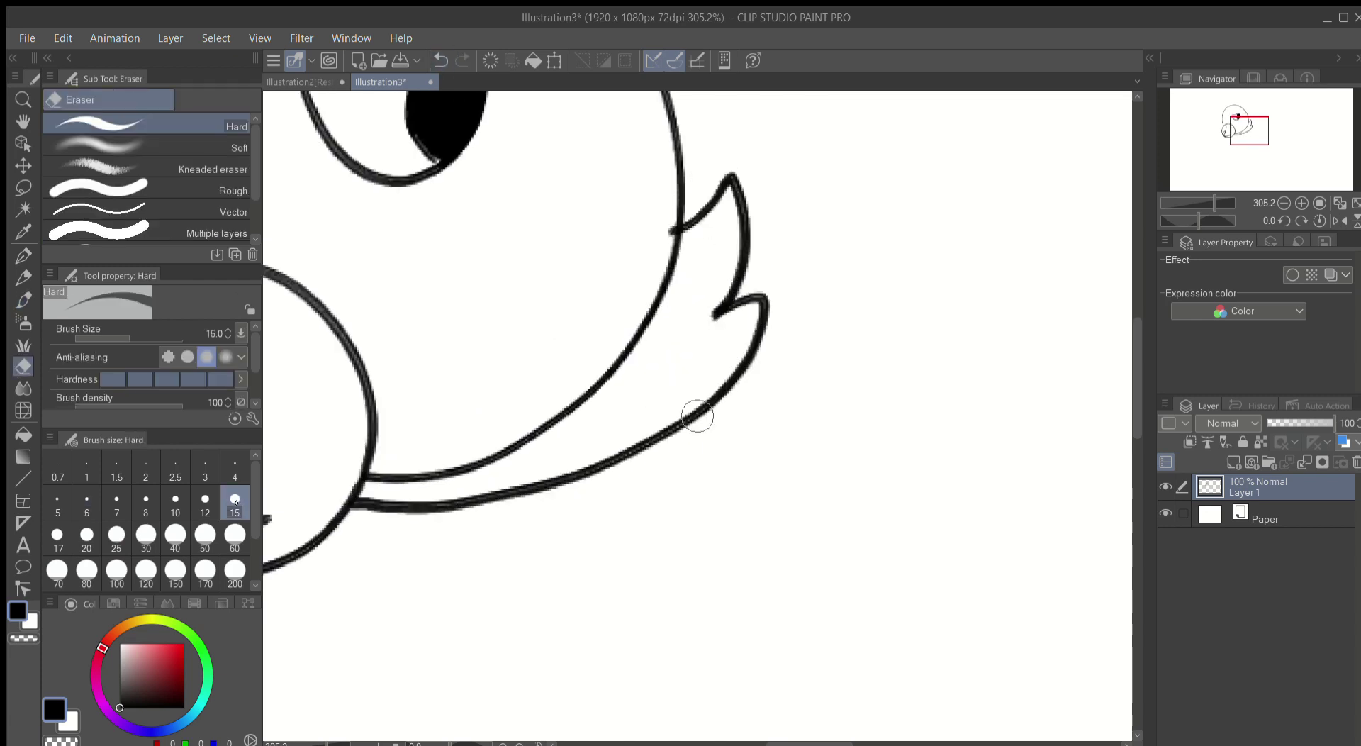
scroll(437, 475, "down", 3)
scroll(437, 475, "up", 4)
left_click(440, 61)
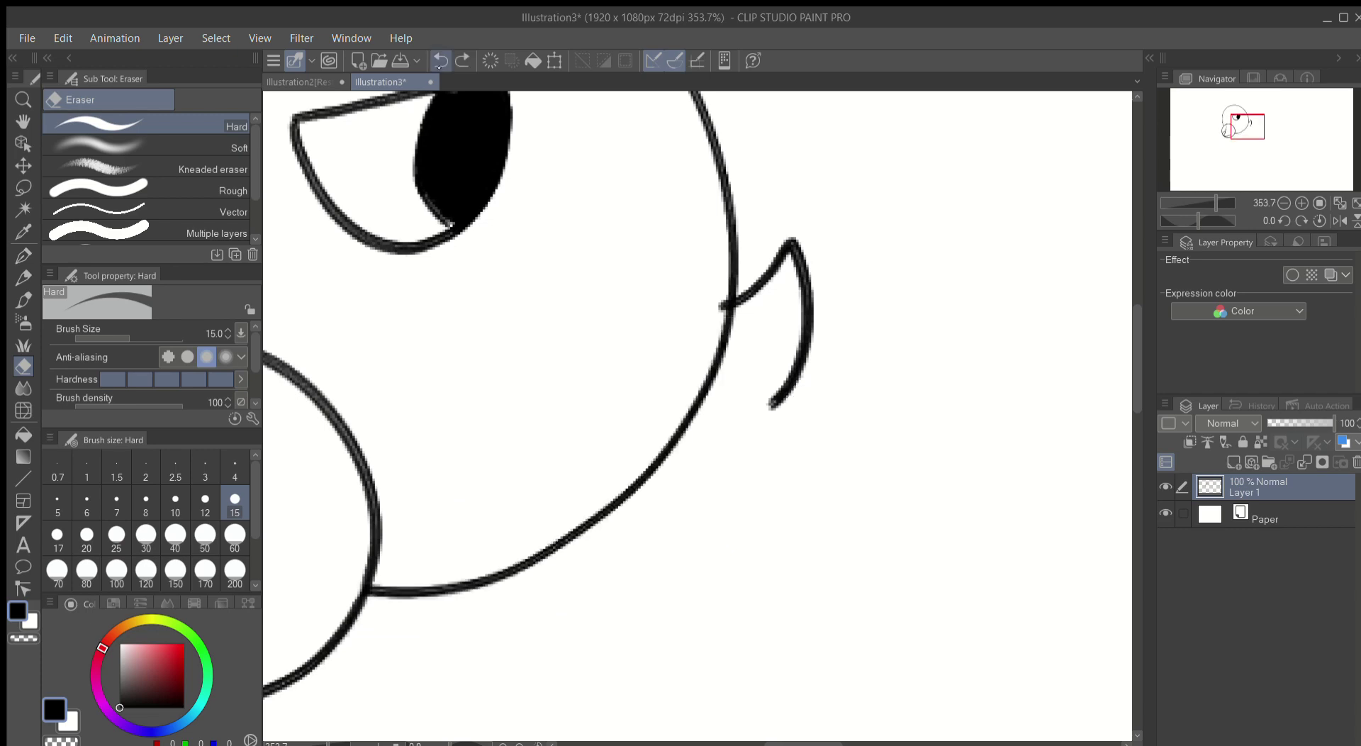
key("b")
left_click(440, 60)
Step: Try another tufted cheek outline and erase the head curve inside it
mouse_move(820, 191)
left_mouse_down()
mouse_move(839, 249)
mouse_move(395, 578)
left_mouse_up()
scroll(394, 579, "down", 3)
scroll(395, 578, "up", 4)
key("e")
mouse_move(863, 158)
left_mouse_down()
mouse_move(835, 258)
mouse_move(503, 450)
left_mouse_up()
scroll(501, 436, "down", 3)
scroll(501, 436, "up", 2)
key("b")
left_click(440, 60)
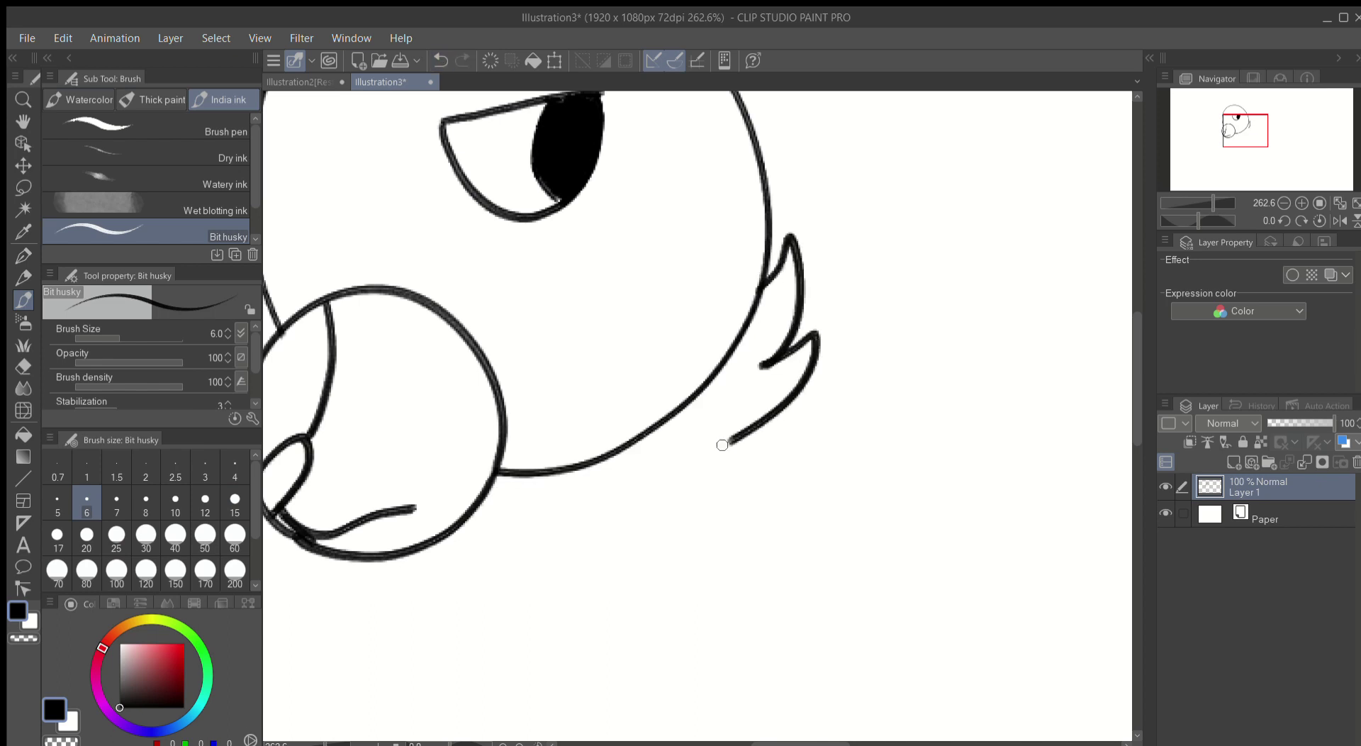
Step: Try a small two-pointed cheek tuft at the head's lower right, erasing the head curve inside it
key("e")
left_click_drag(736, 349, 757, 306)
scroll(531, 463, "down", 3)
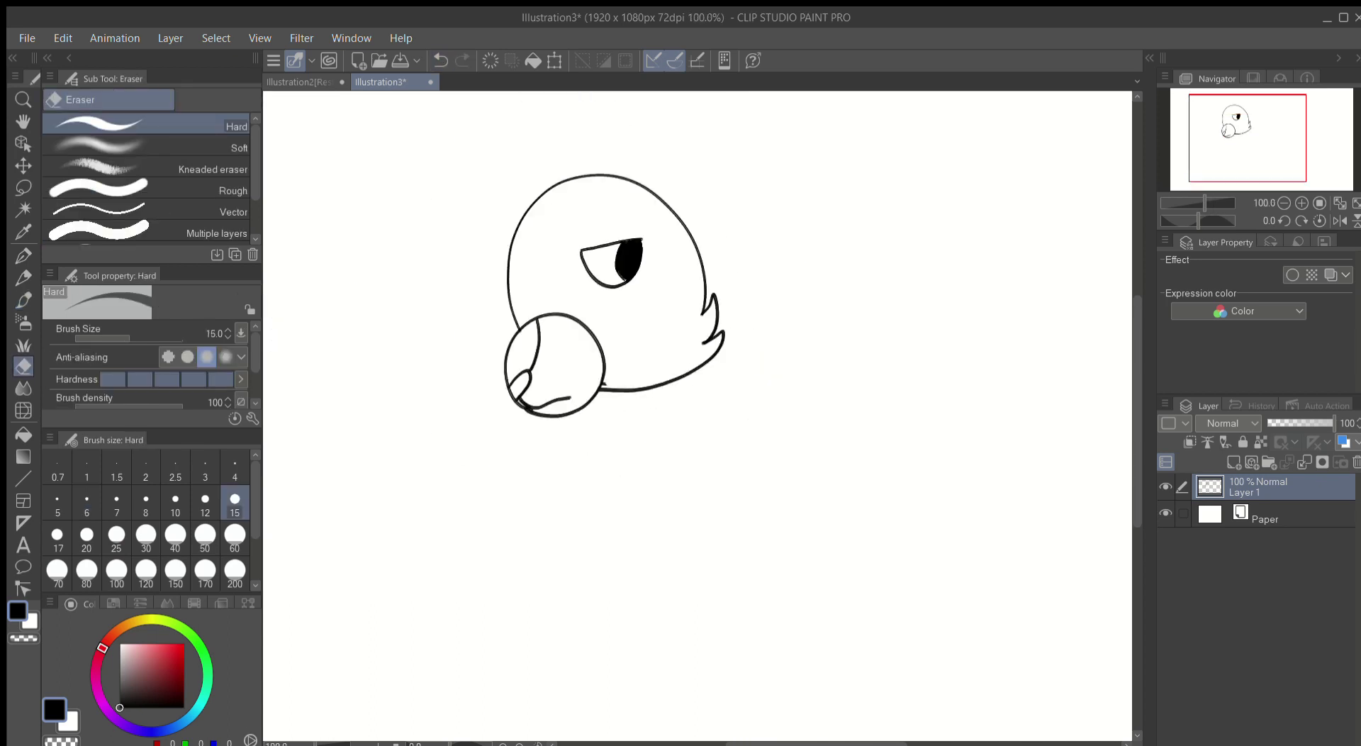
scroll(530, 464, "up", 4)
key("b")
key("ctrl+z")
Step: Draw the cheek from the muzzle as two sharp jagged tufts and erase the round head outline inside it
mouse_move(436, 459)
left_mouse_down()
mouse_move(585, 490)
mouse_move(709, 312)
left_mouse_up()
key("e")
mouse_move(517, 434)
left_mouse_down()
mouse_move(471, 447)
mouse_move(620, 397)
left_mouse_up()
scroll(620, 397, "down", 2)
Step: Draw a crescent shape across the muzzle's vertical line and erase the part of the line inside it
key("b")
scroll(348, 679, "up", 5)
mouse_move(365, 318)
left_mouse_down()
mouse_move(592, 313)
mouse_move(306, 316)
left_mouse_up()
key("e")
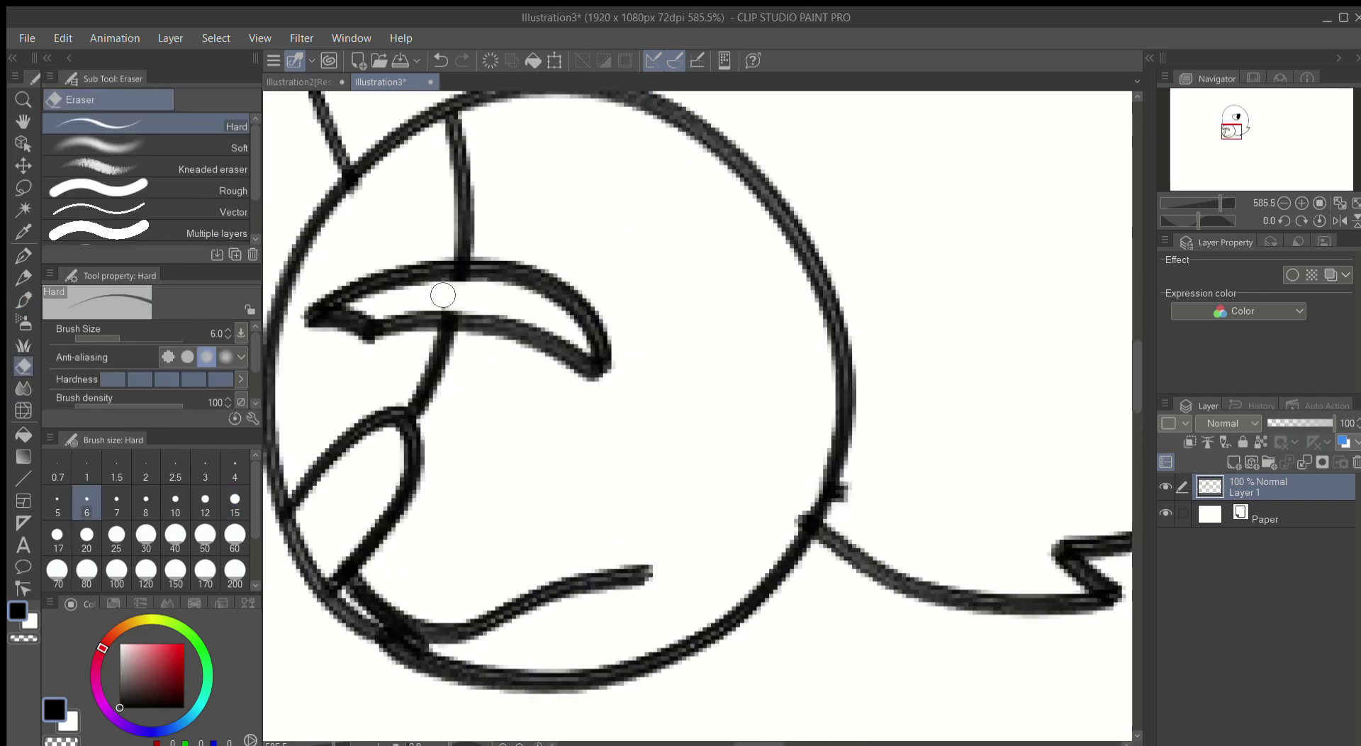
Step: Draw a tall pointed ear with a double outline on the head, and erase the head outline between its edge lines
key("b")
scroll(443, 295, "down", 5)
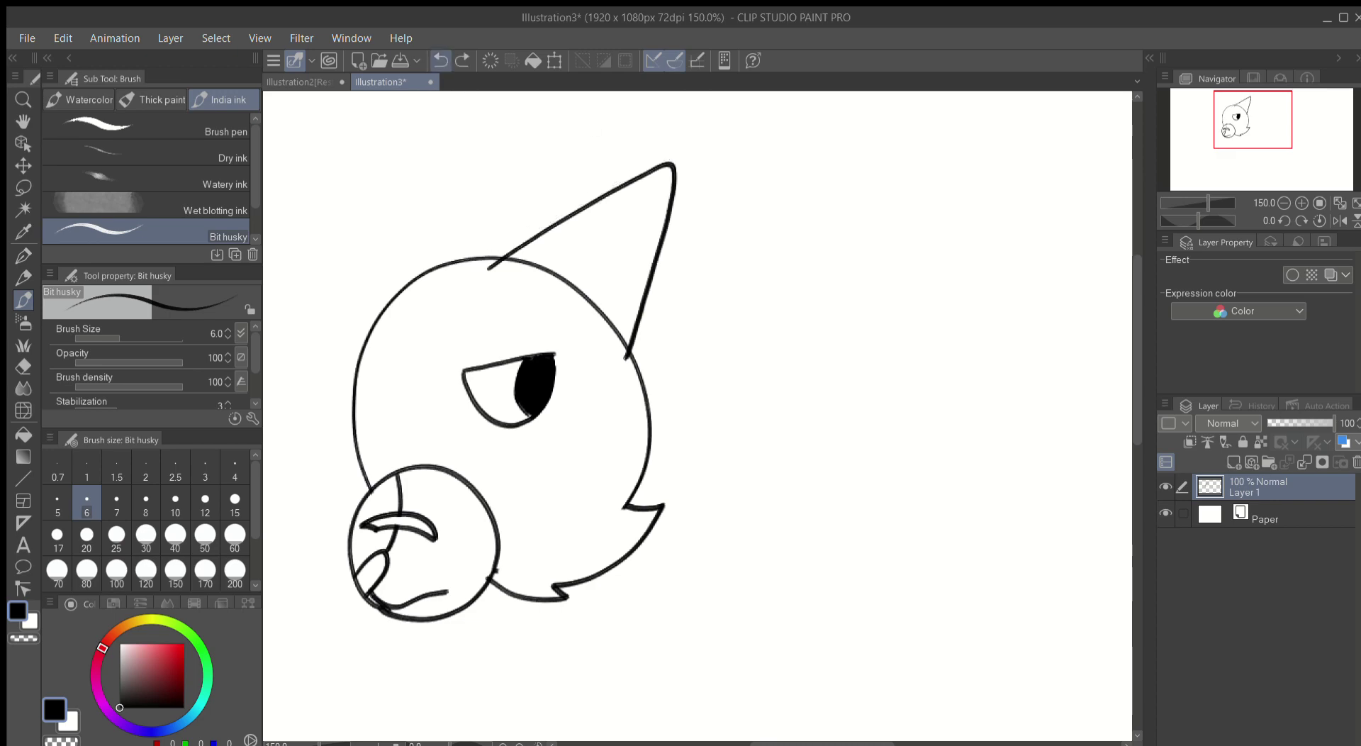
scroll(654, 320, "up", 3)
key("e")
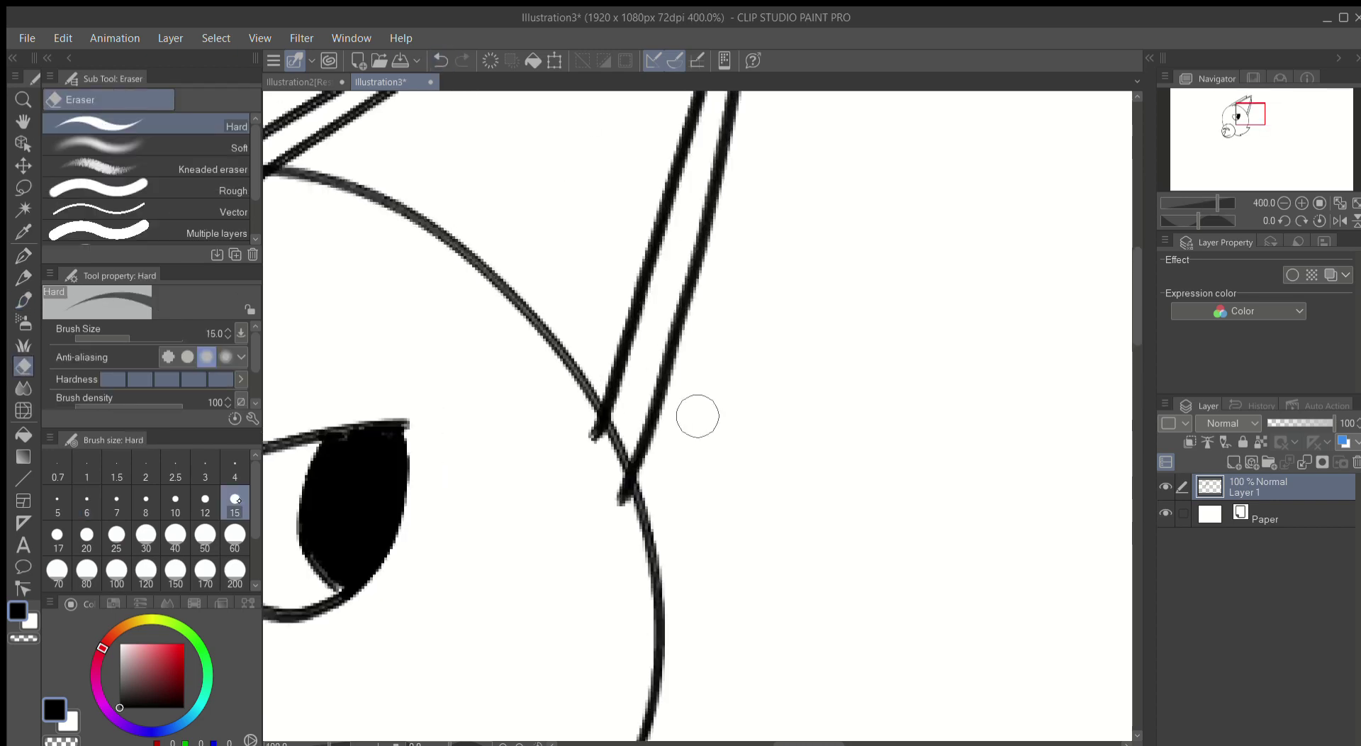
scroll(698, 414, "up", 5)
mouse_move(397, 163)
left_mouse_down()
mouse_move(361, 475)
mouse_move(304, 397)
left_mouse_up()
Step: Draw the far ear, add flame-shaped tufts to both ear tips, and cut a jagged notch into the near ear's back edge
key("b")
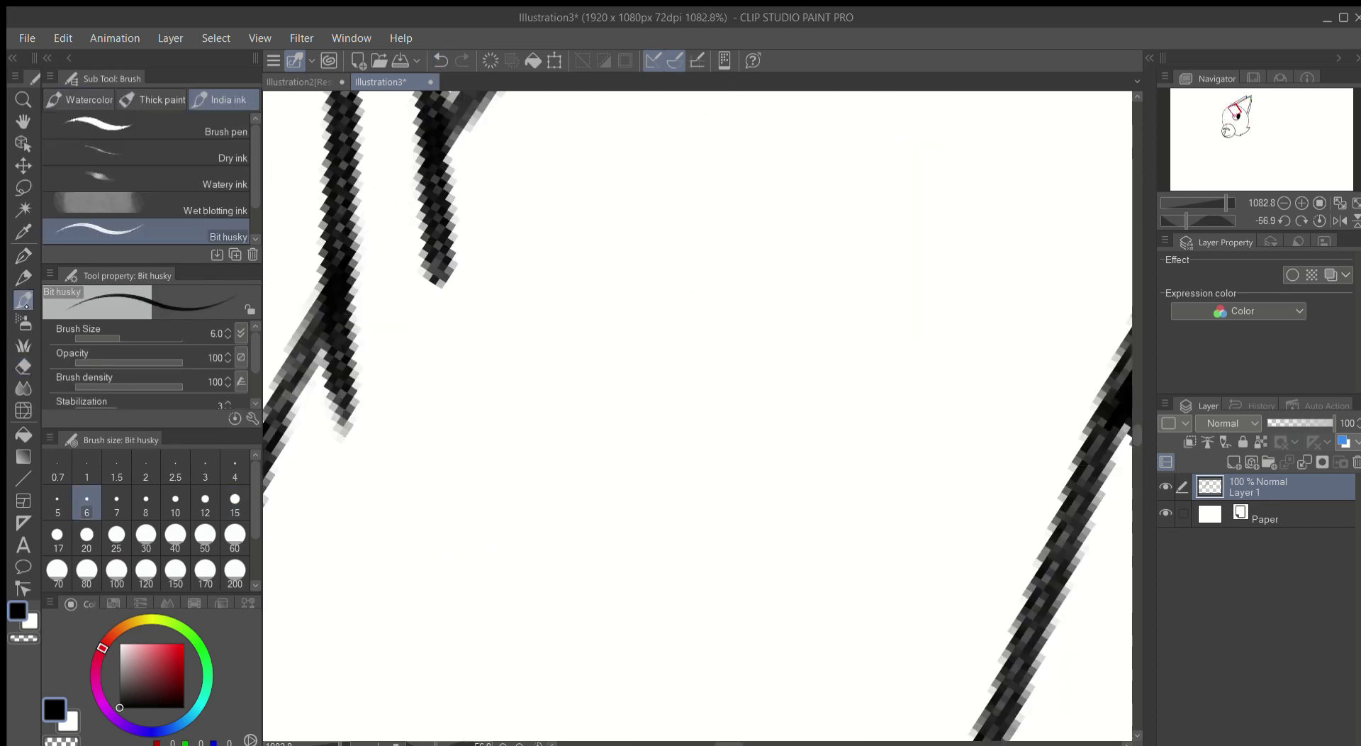
key("ctrl+0")
scroll(538, 319, "up", 3)
mouse_move(536, 245)
left_mouse_down()
mouse_move(600, 272)
mouse_move(461, 443)
left_mouse_up()
key("e")
key("b")
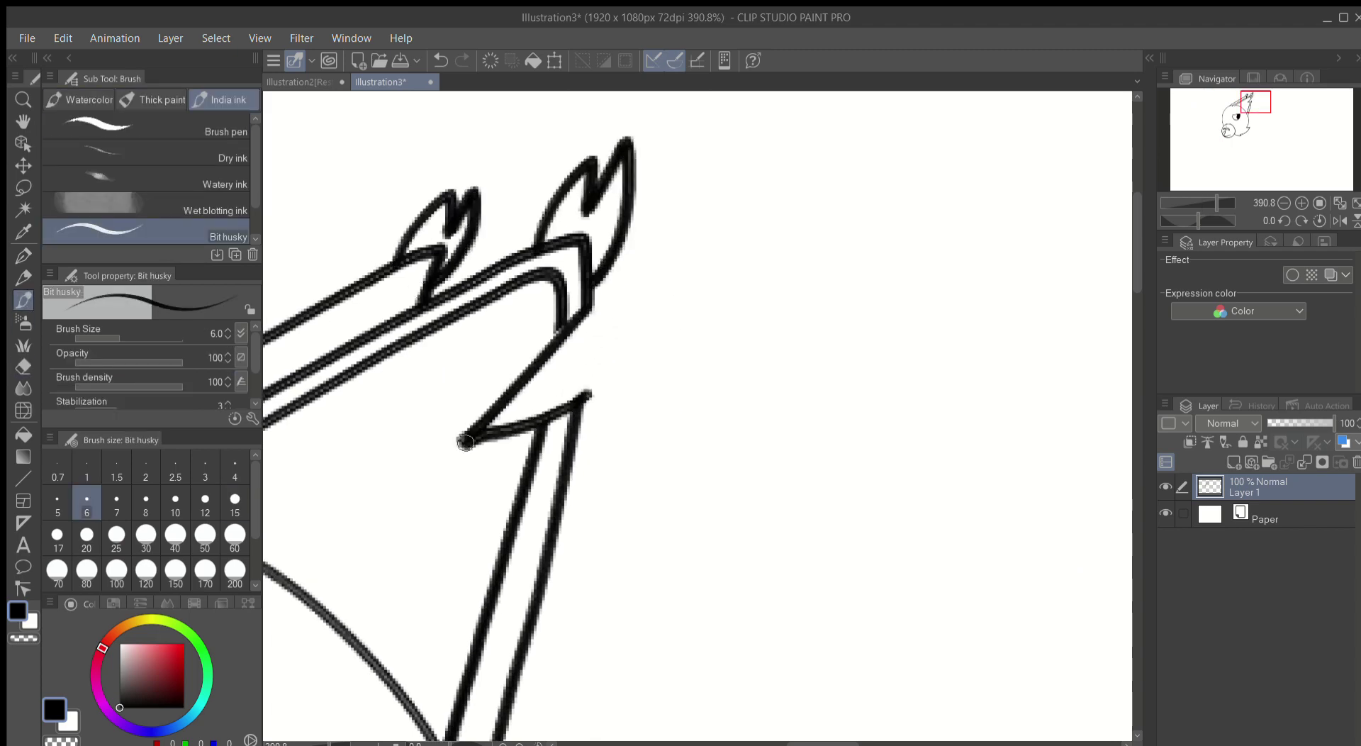
Step: Draw a jagged fur tuft on the forehead and erase the round head outline beneath it
scroll(465, 441, "down", 10)
scroll(808, 531, "up", 9)
scroll(368, 417, "down", 10)
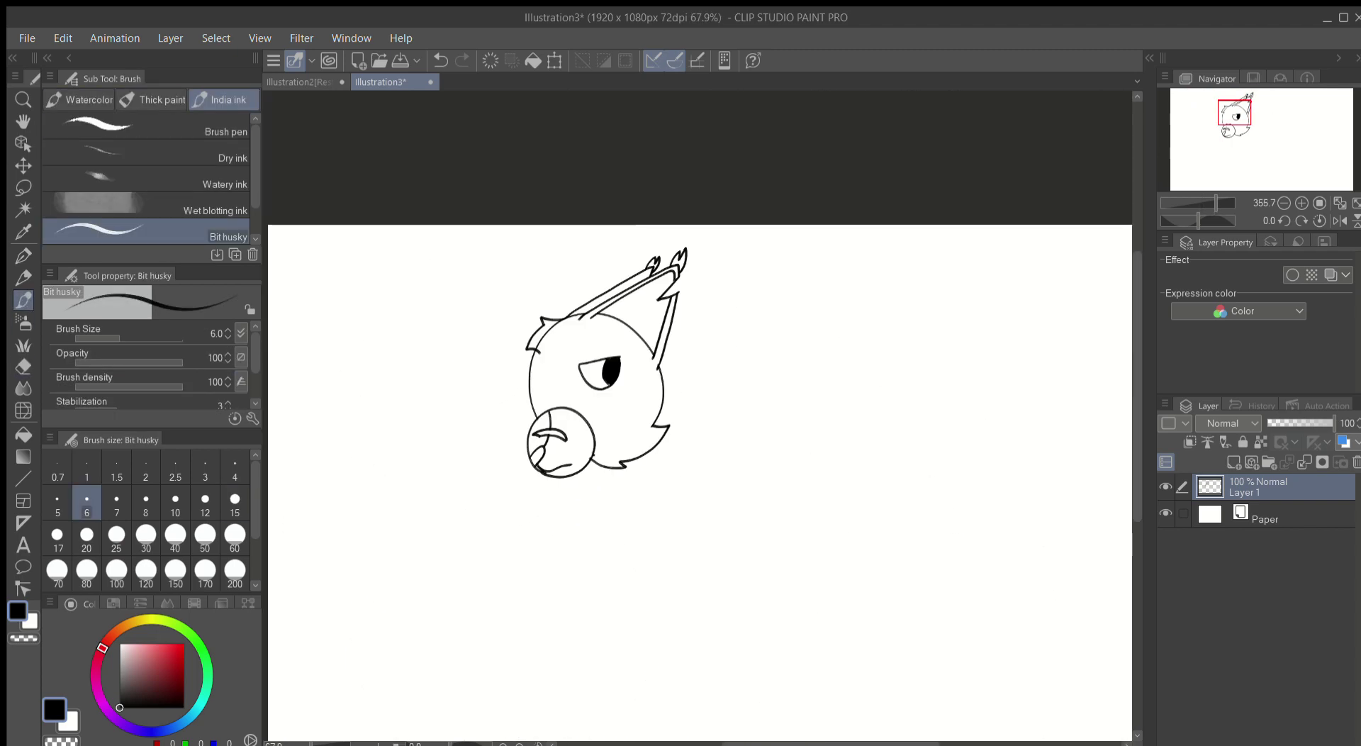
scroll(610, 333, "up", 12)
key("e")
left_click_drag(354, 454, 645, 153)
Step: Draw short crossbands across the near ear's front edge strip
key("b")
scroll(472, 287, "down", 10)
scroll(472, 287, "up", 9)
scroll(472, 287, "down", 10)
scroll(449, 253, "up", 10)
left_click_drag(462, 243, 486, 328)
left_click_drag(547, 219, 577, 304)
Step: Draw four short crossbands across the near ear's back edge strip
scroll(577, 304, "down", 10)
scroll(560, 461, "up", 10)
left_click_drag(510, 467, 555, 497)
left_click_drag(516, 436, 560, 462)
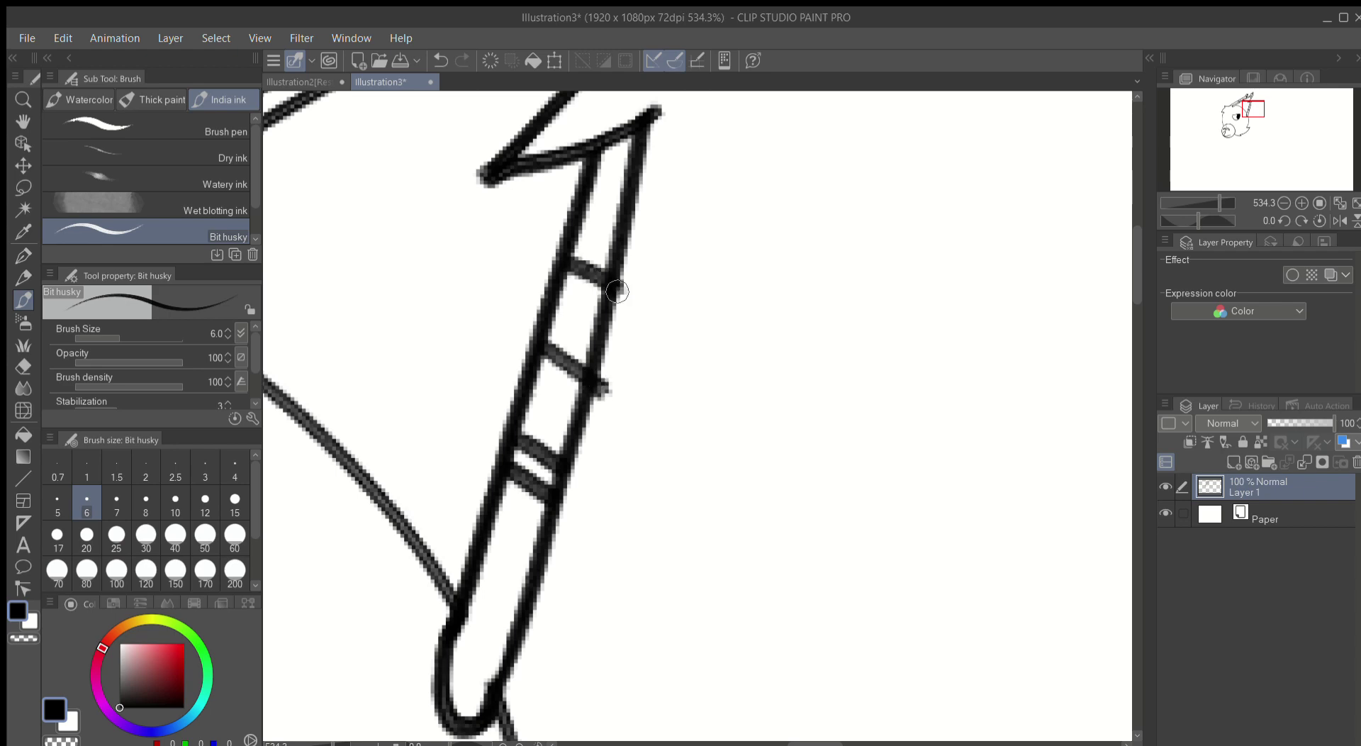
Step: Draw two pointed stripes with inner contour lines on the cheek, one above the other
scroll(617, 291, "down", 10)
scroll(616, 291, "up", 10)
left_click_drag(533, 108, 693, 211)
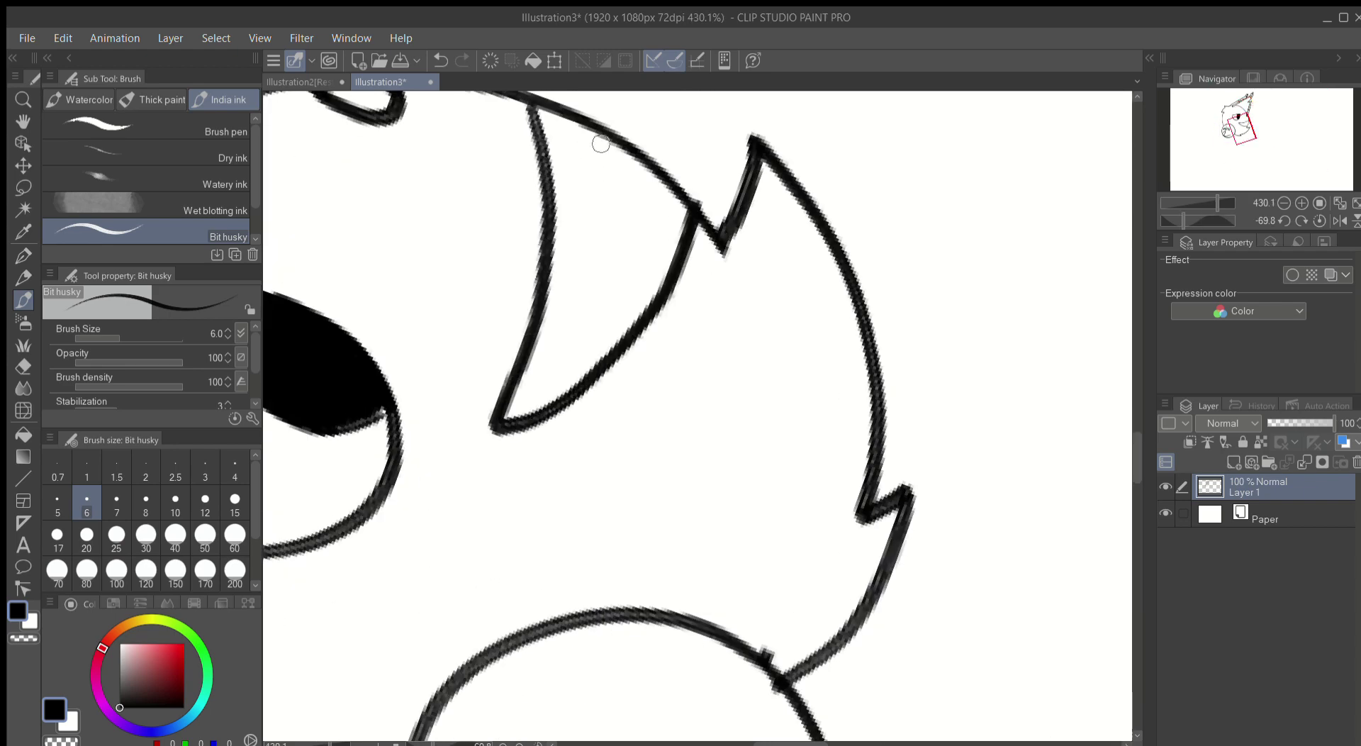
left_click_drag(571, 121, 673, 185)
left_click_drag(801, 209, 868, 466)
scroll(863, 431, "down", 10)
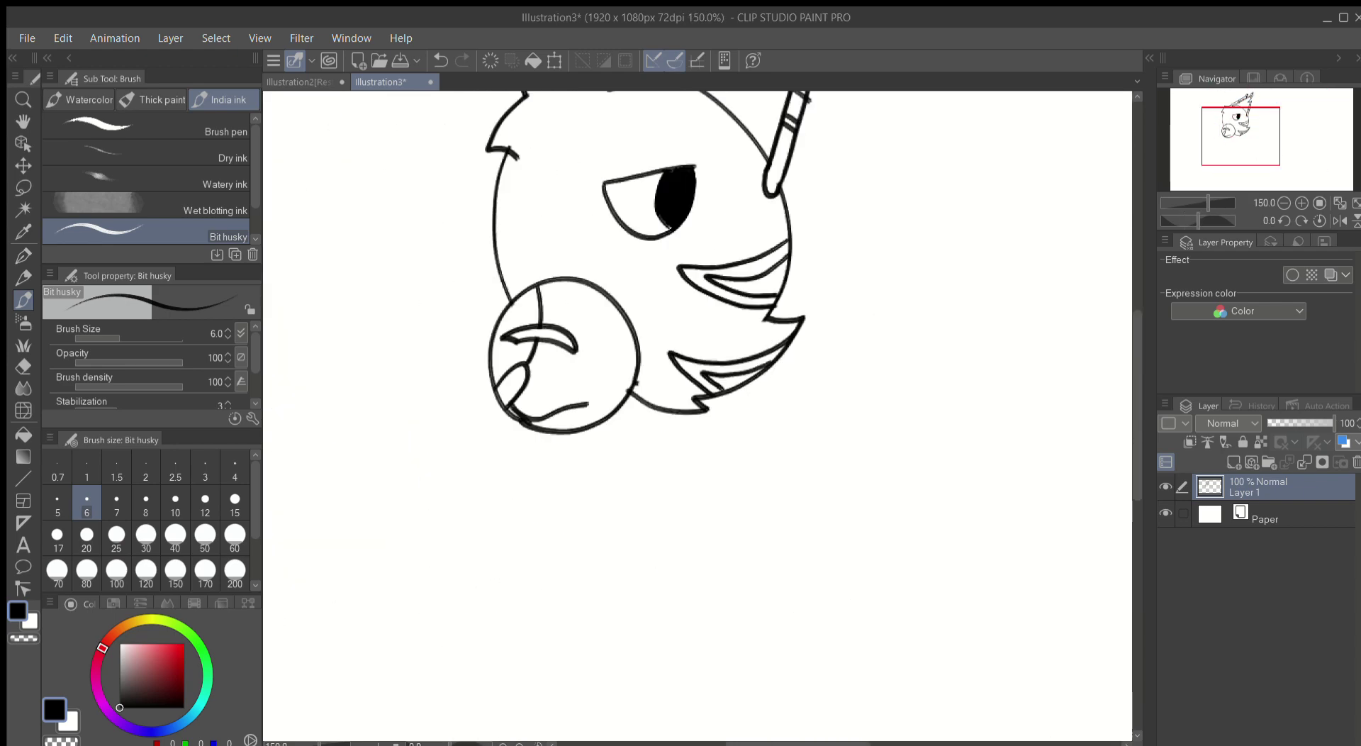
Step: Draw a small oval brow spot above the eye and a line joining the muzzle to the lower cheek tuft
scroll(864, 431, "up", 8)
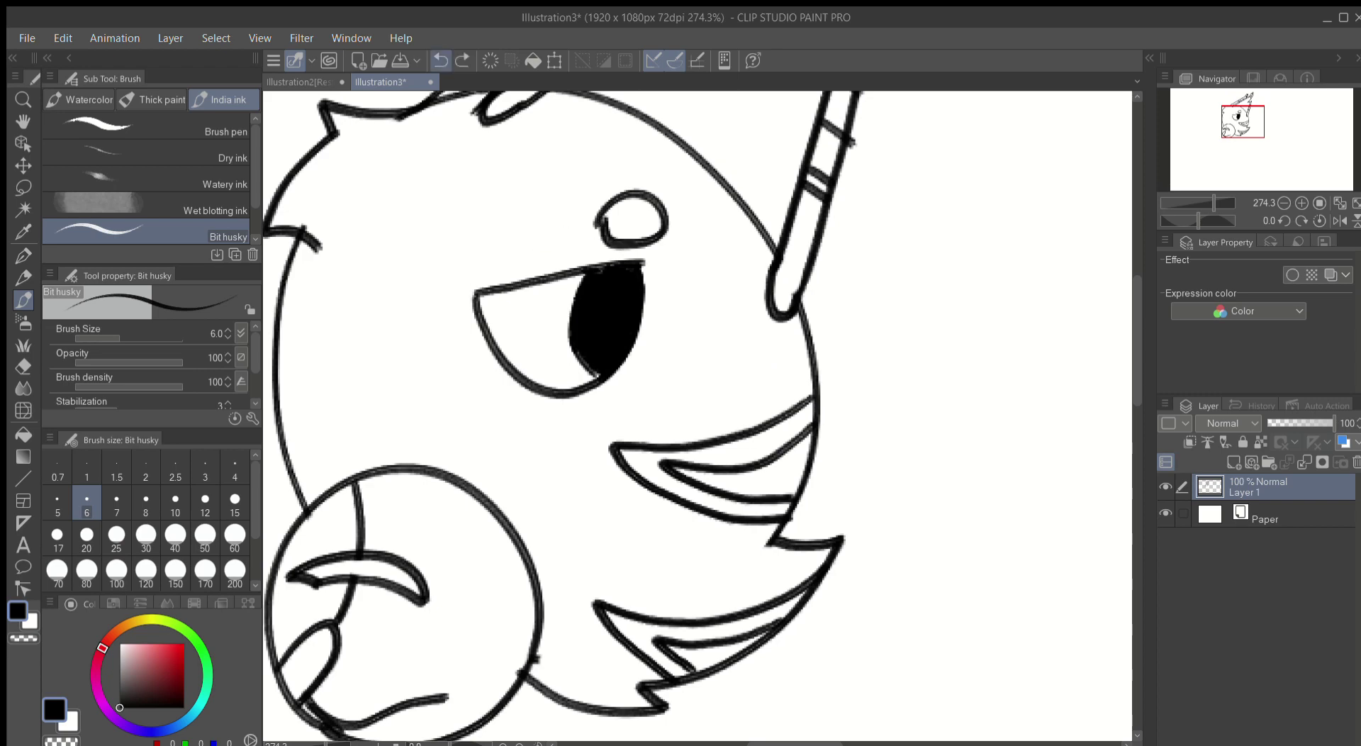
scroll(698, 415, "down", 10)
scroll(698, 415, "up", 7)
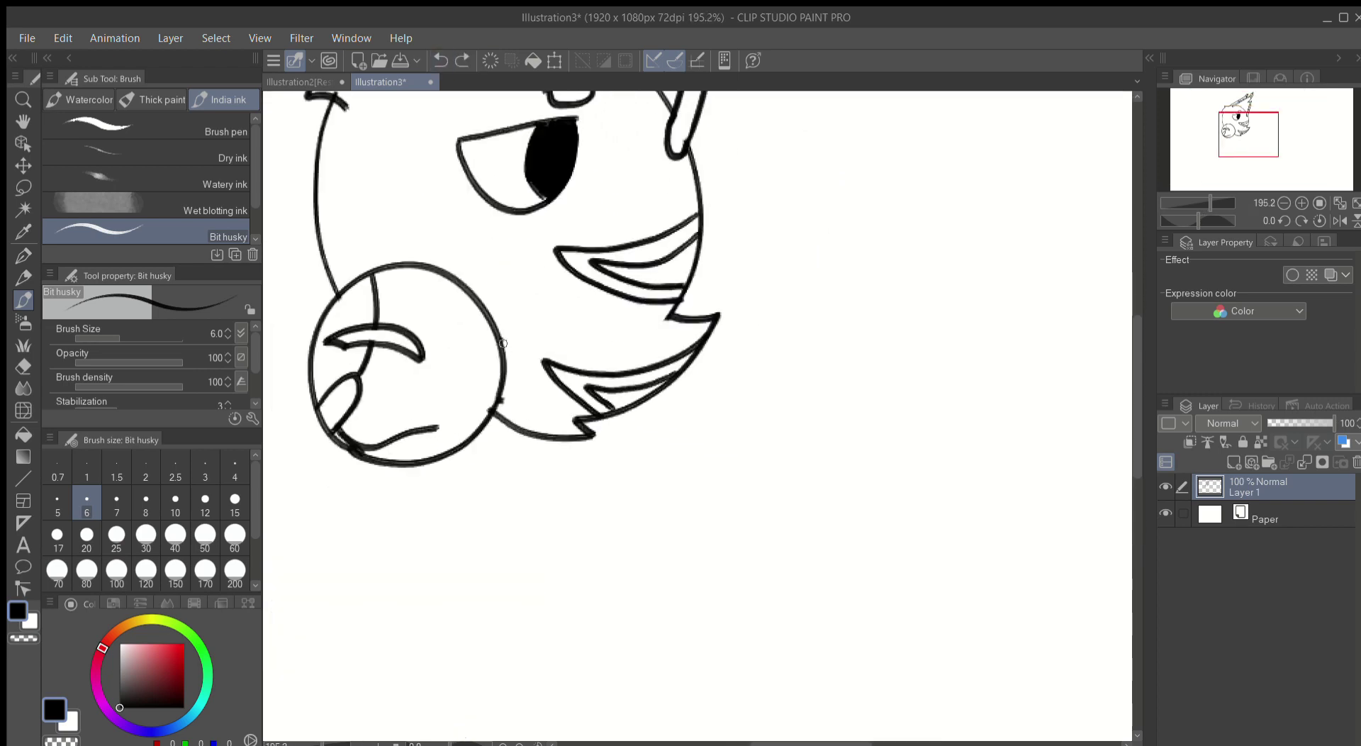
scroll(578, 416, "down", 10)
scroll(578, 417, "up", 4)
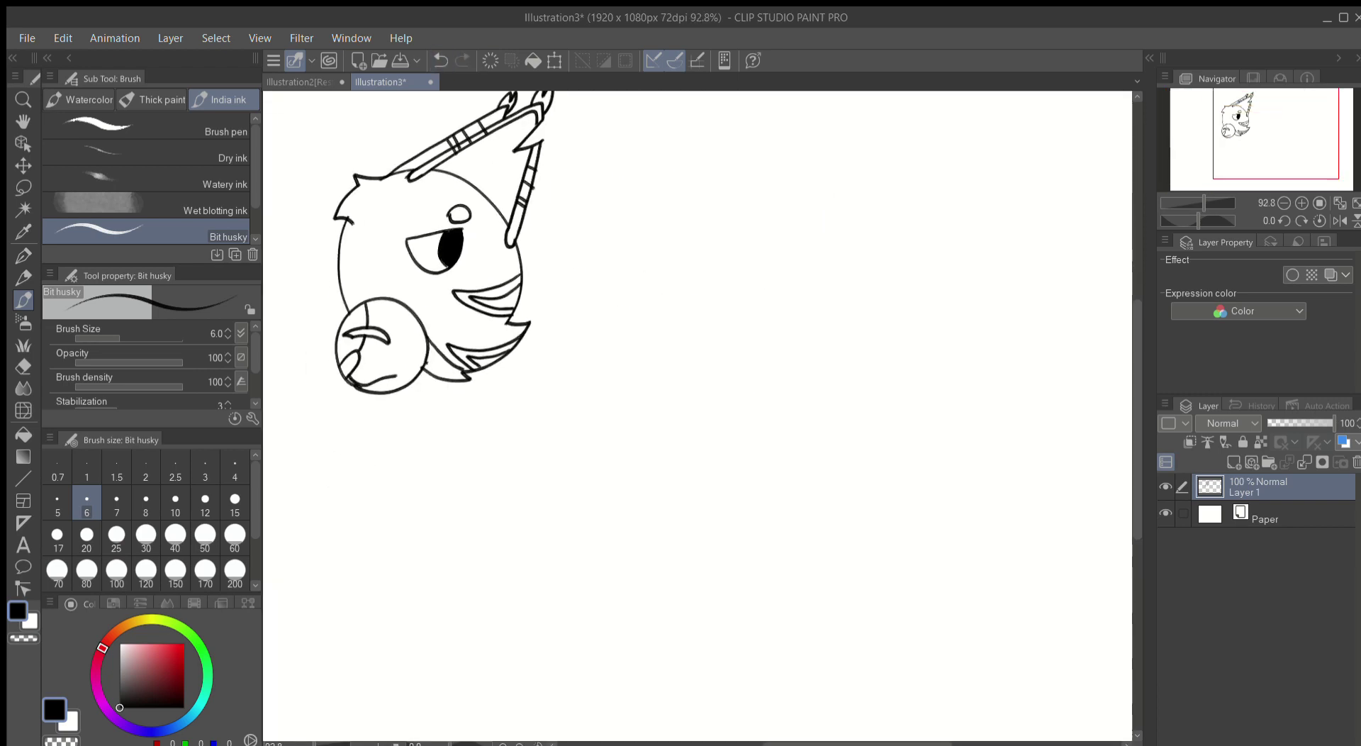
Step: Undo the trial body stroke and move the head drawing slightly up and to the left with a transform
left_click_drag(532, 546, 401, 526)
scroll(468, 440, "down", 4)
key("ctrl+z")
key("ctrl+t")
left_click_drag(408, 450, 392, 435)
key("Return")
Step: Draw a body circle below the head, undoing the trial neck lines around it
scroll(393, 436, "up", 4)
mouse_move(405, 548)
left_mouse_down()
mouse_move(501, 571)
mouse_move(410, 563)
left_mouse_up()
key("ctrl+z")
left_click_drag(420, 554, 389, 454)
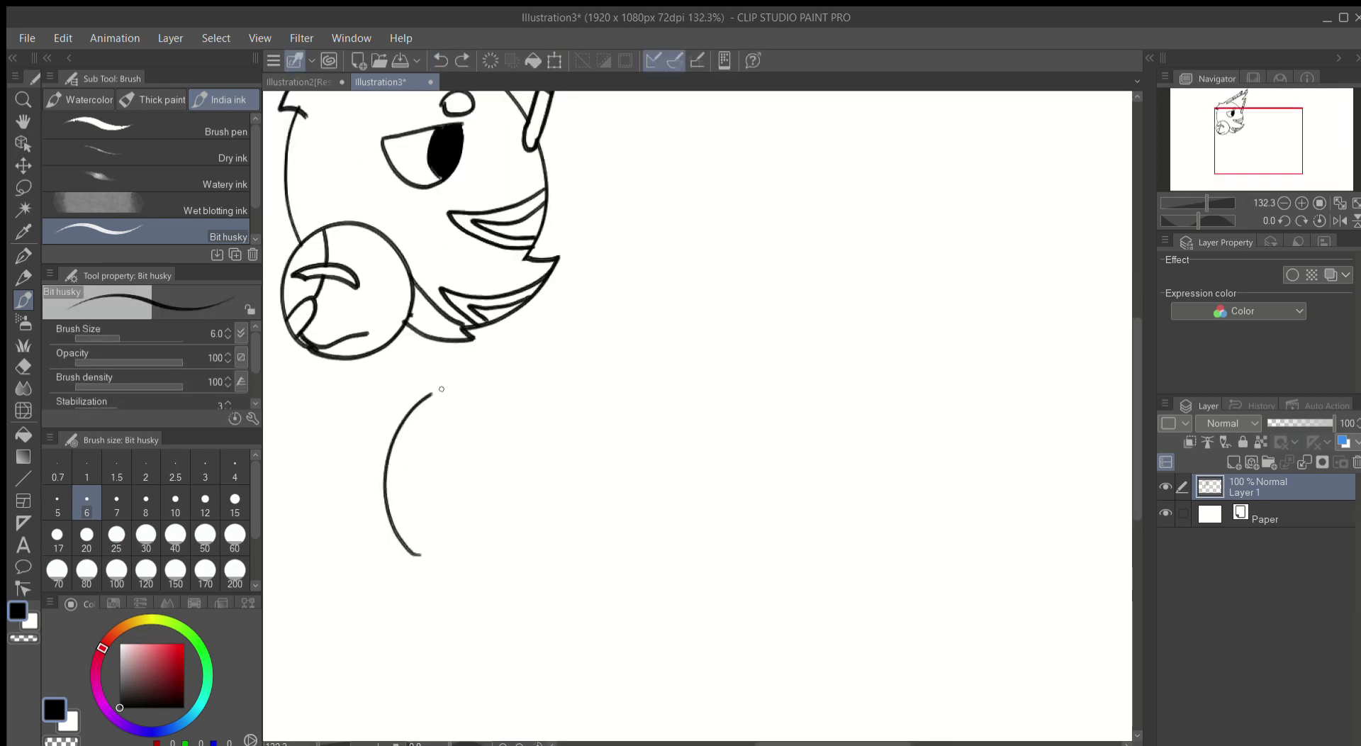
scroll(571, 438, "up", 1)
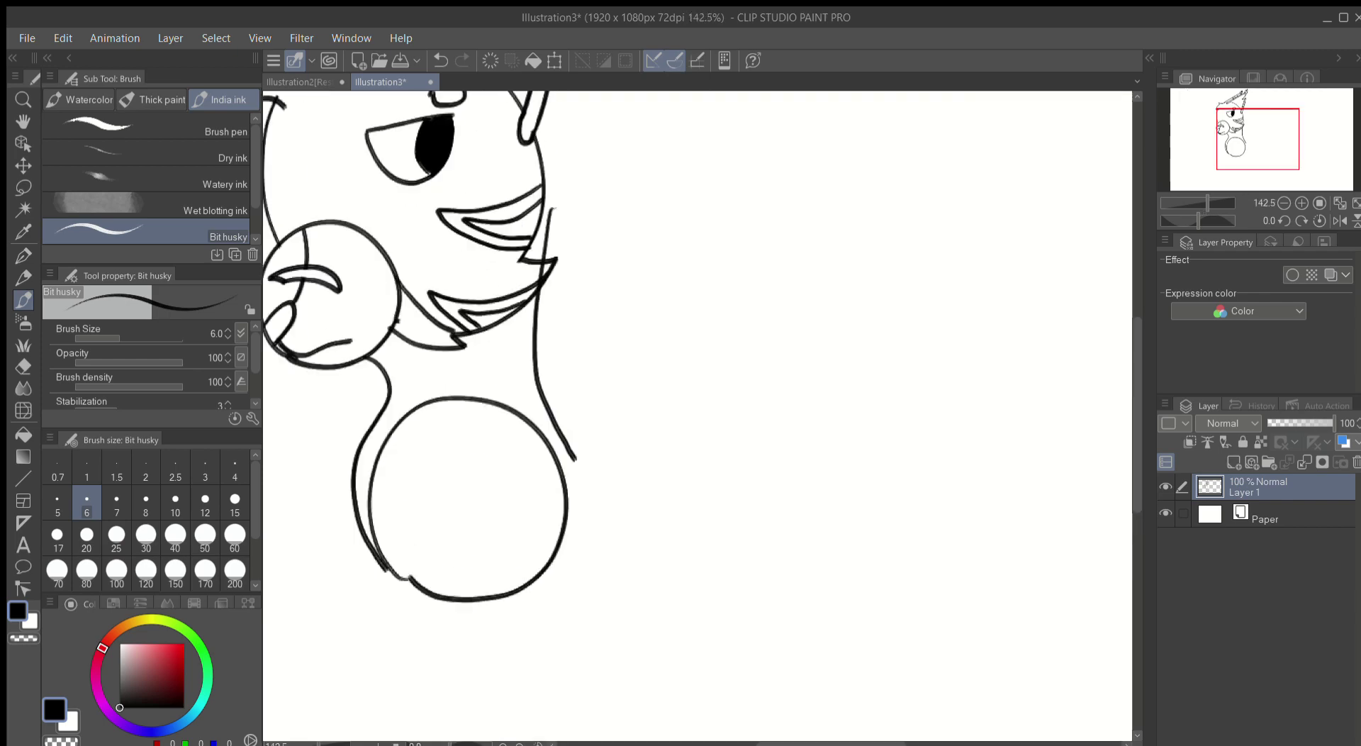
scroll(567, 425, "down", 3)
left_click(441, 62)
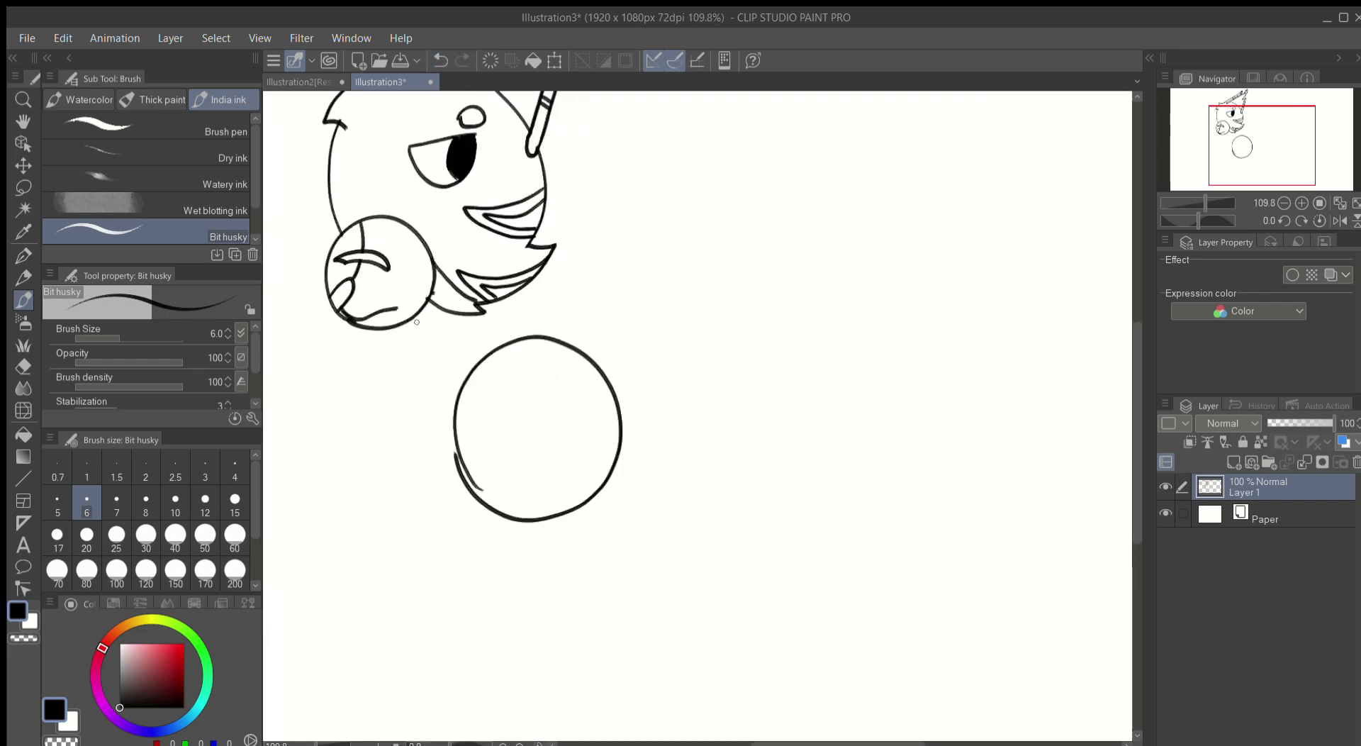
Step: Draw the neck lines and a two-pointed fur ruff behind the head that sweeps down across the body circle
scroll(605, 363, "down", 5)
scroll(567, 319, "up", 5)
left_click_drag(528, 241, 566, 273)
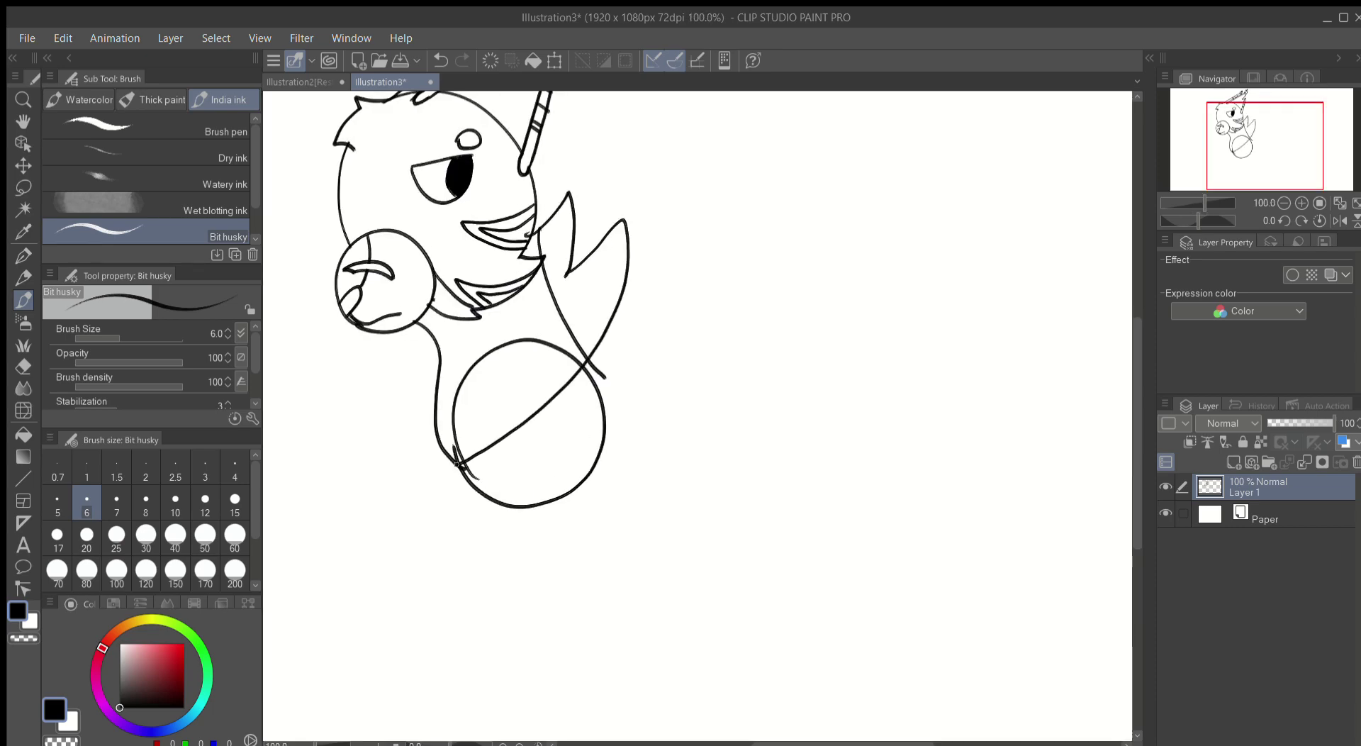
Step: Erase the body circle's upper arc and the back neck line that cross the fur ruff
scroll(457, 464, "down", 3)
scroll(457, 465, "up", 4)
key("e")
left_click_drag(459, 386, 456, 407)
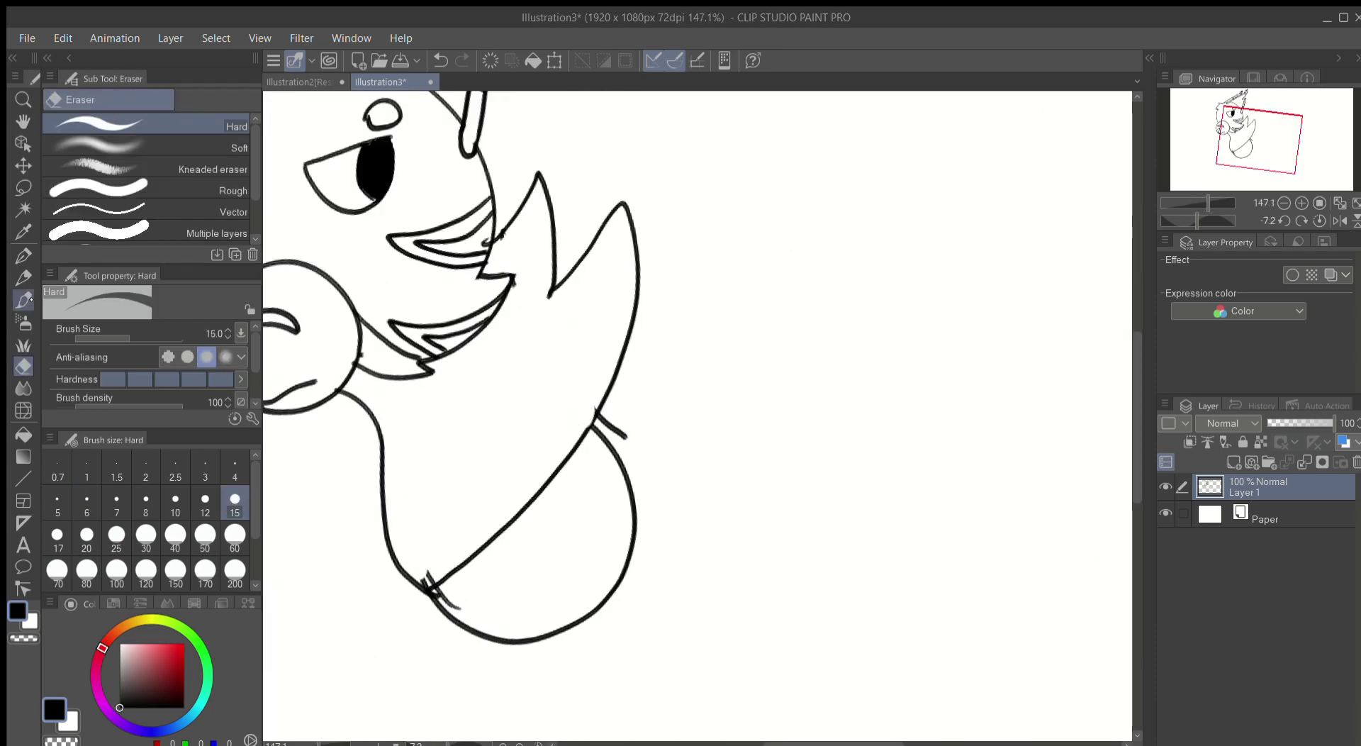
Step: Erase the upper front neck line and redraw it as a smooth curve from under the muzzle to the chest
key("p")
scroll(698, 418, "down", 3)
scroll(698, 418, "up", 6)
key("e")
mouse_move(404, 294)
left_mouse_down()
mouse_move(429, 329)
mouse_move(447, 491)
left_mouse_up()
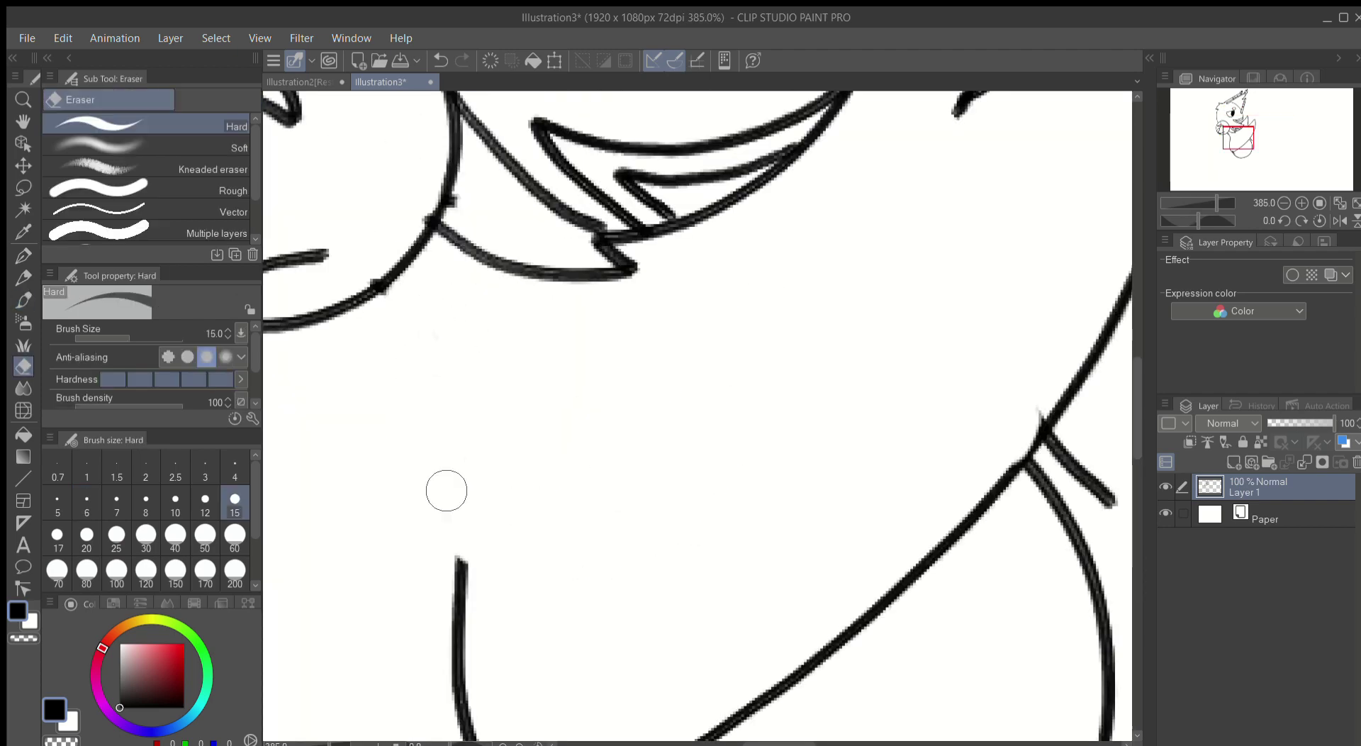
key("b")
scroll(454, 496, "down", 1)
left_click_drag(510, 95, 482, 595)
Step: Draw two jagged chest tufts at the base of the neck's front and erase part of the old line behind them
scroll(482, 538, "up", 1)
left_click_drag(387, 291, 500, 609)
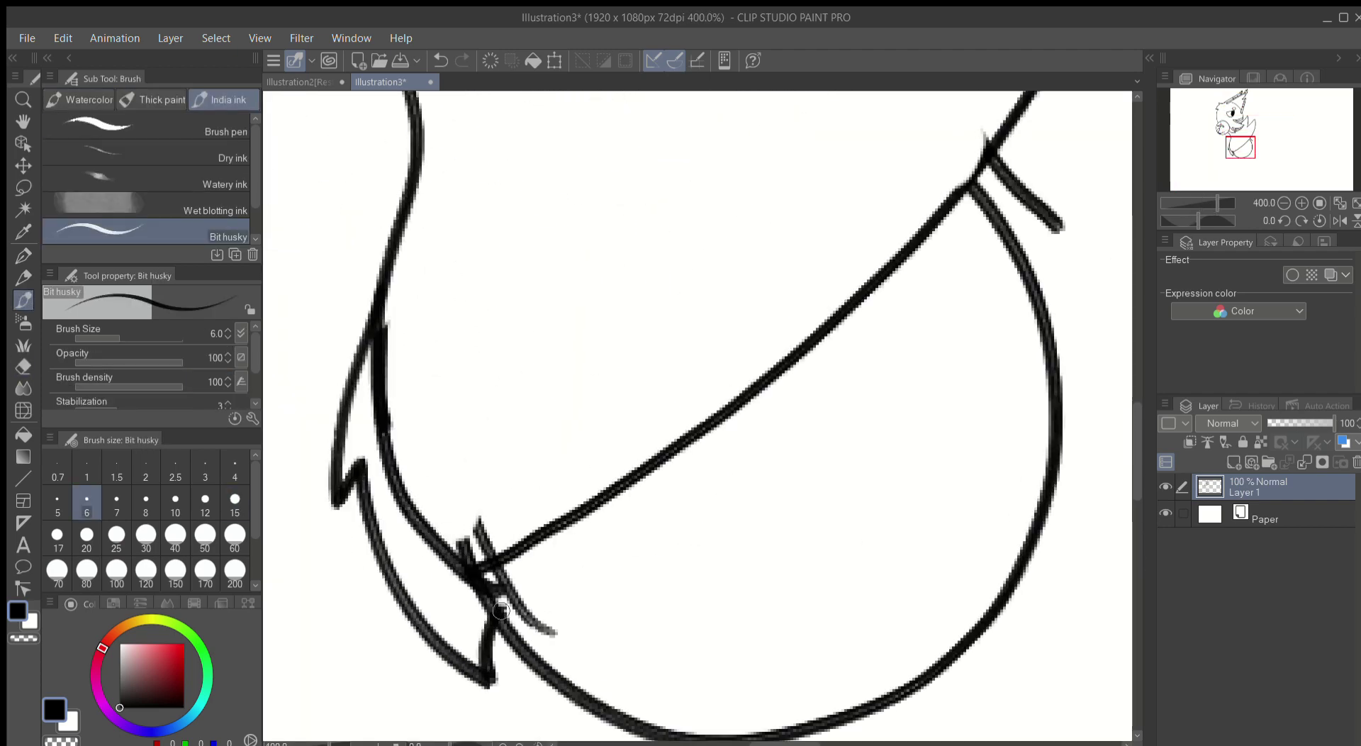
key("e")
left_click_drag(382, 429, 381, 385)
scroll(507, 588, "down", 6)
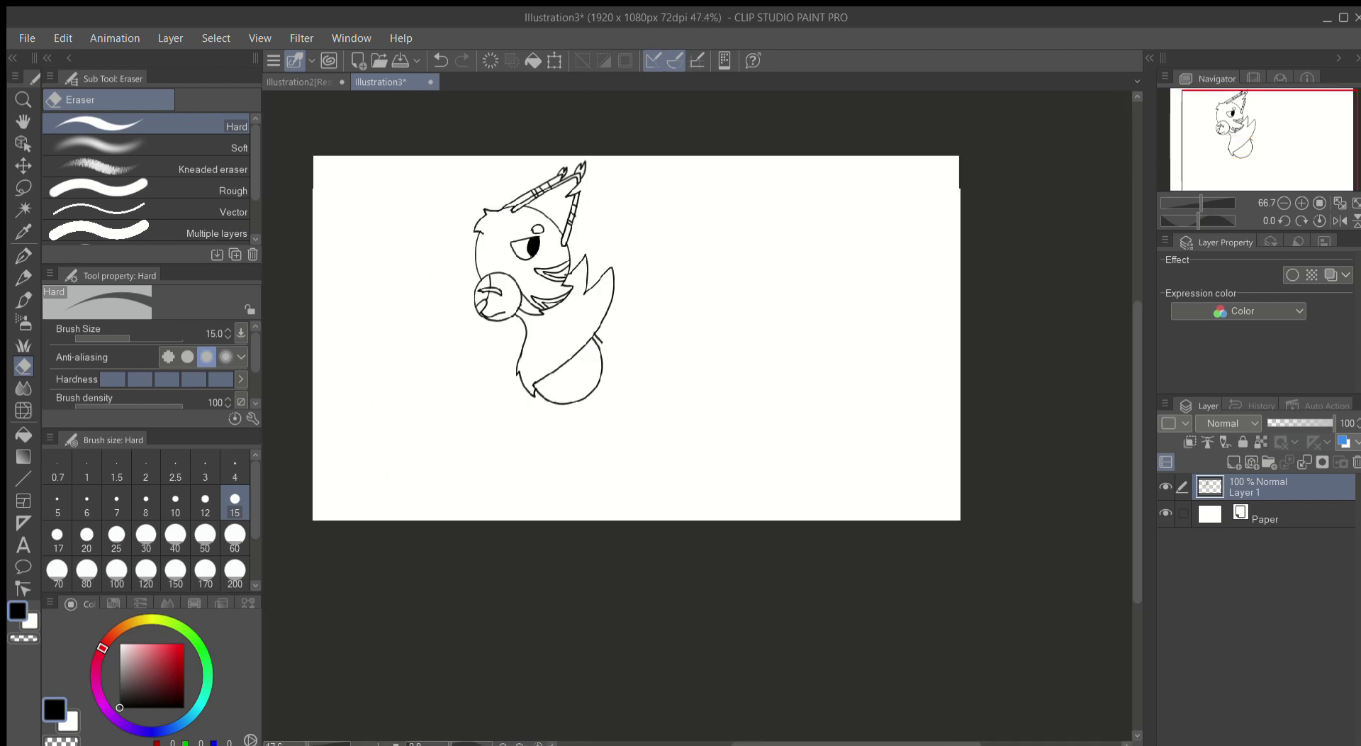
Step: Try a hindquarters circle beside the body, undoing each attempt
key("b")
mouse_move(570, 423)
left_mouse_down()
mouse_move(546, 342)
mouse_move(571, 423)
left_mouse_up()
scroll(591, 375, "up", 3)
key("ctrl+z")
mouse_move(520, 536)
left_mouse_down()
mouse_move(556, 213)
mouse_move(681, 524)
left_mouse_up()
key("ctrl+z")
Step: Draw a hindquarters circle behind the chest circle and join the two with a back line and a belly line
mouse_move(532, 531)
left_mouse_down()
mouse_move(486, 494)
mouse_move(526, 528)
left_mouse_up()
scroll(527, 528, "up", 1)
left_click_drag(345, 382, 421, 286)
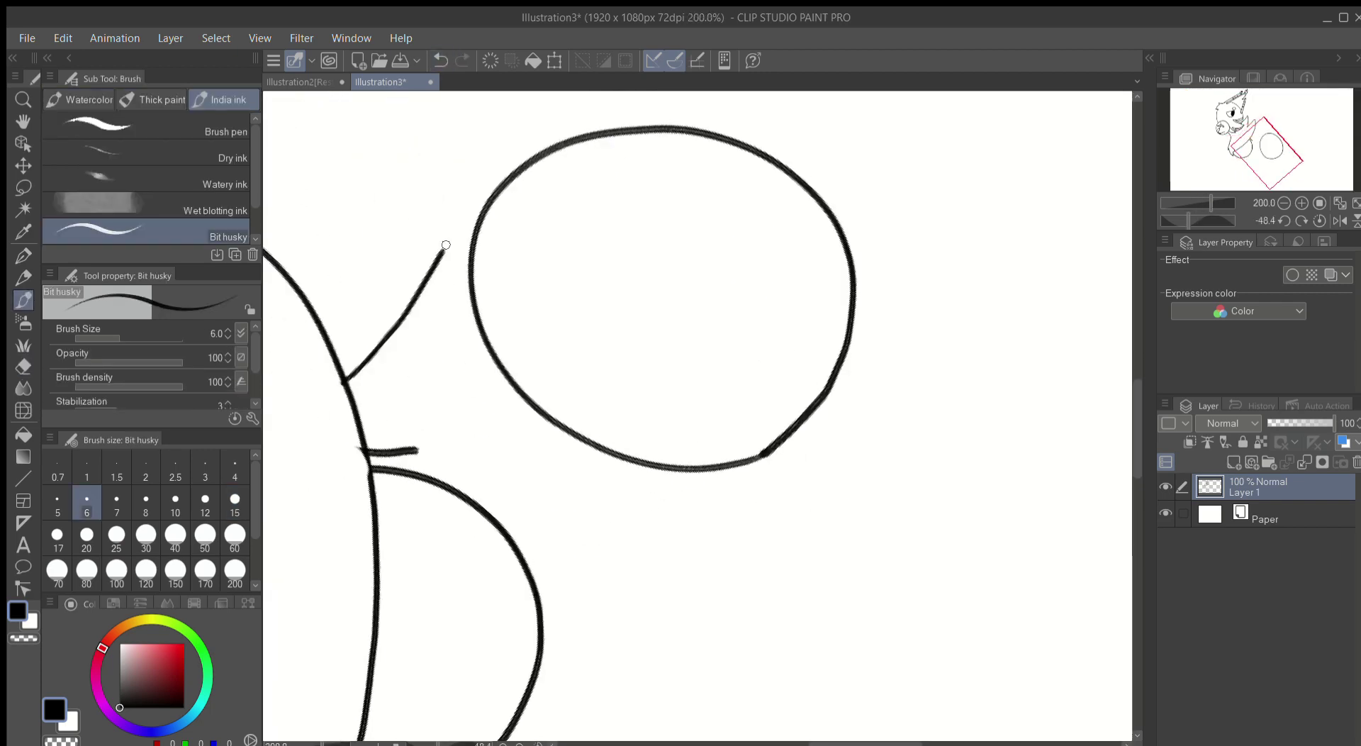
left_click_drag(646, 559, 754, 454)
Step: Erase the inner arcs of the chest and hindquarters circles so the torso reads as one continuous outline
key("e")
key("b")
key("e")
left_click_drag(427, 476, 380, 452)
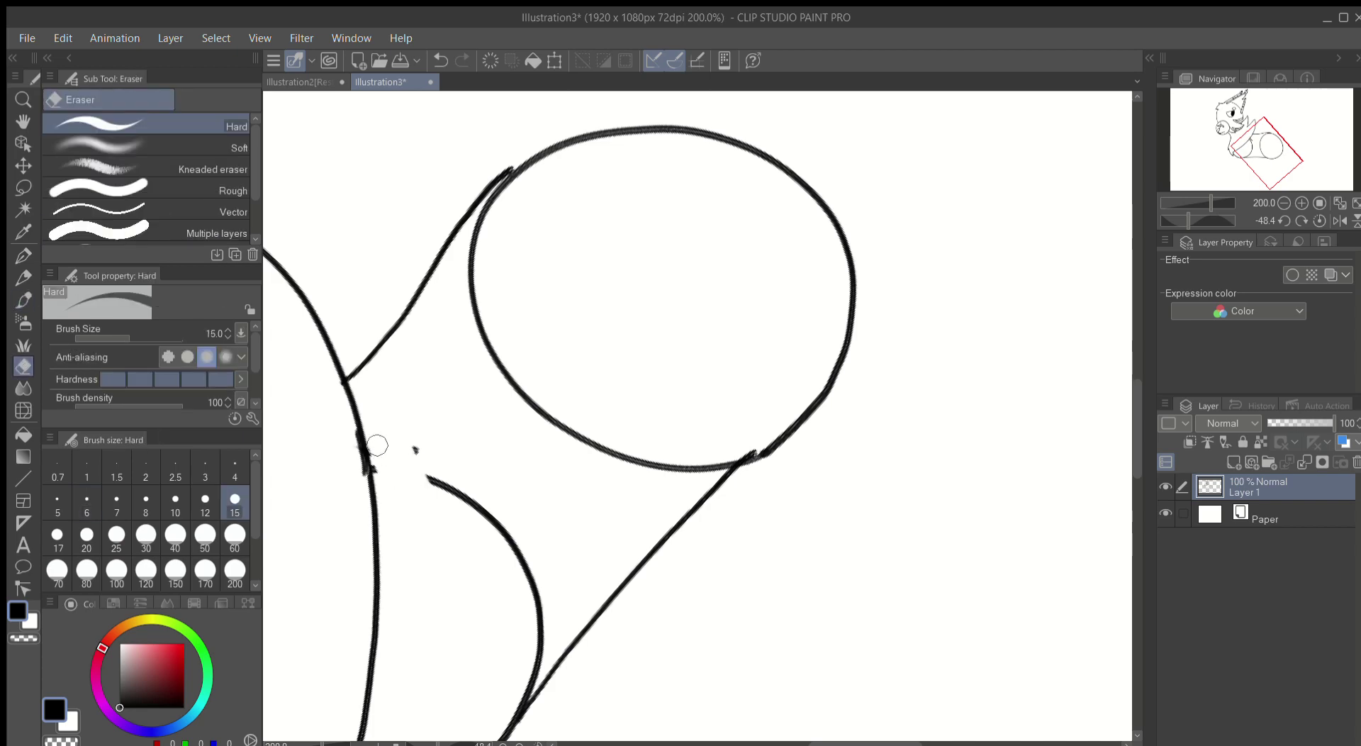
key("ctrl+0")
scroll(715, 460, "up", 2)
key("b")
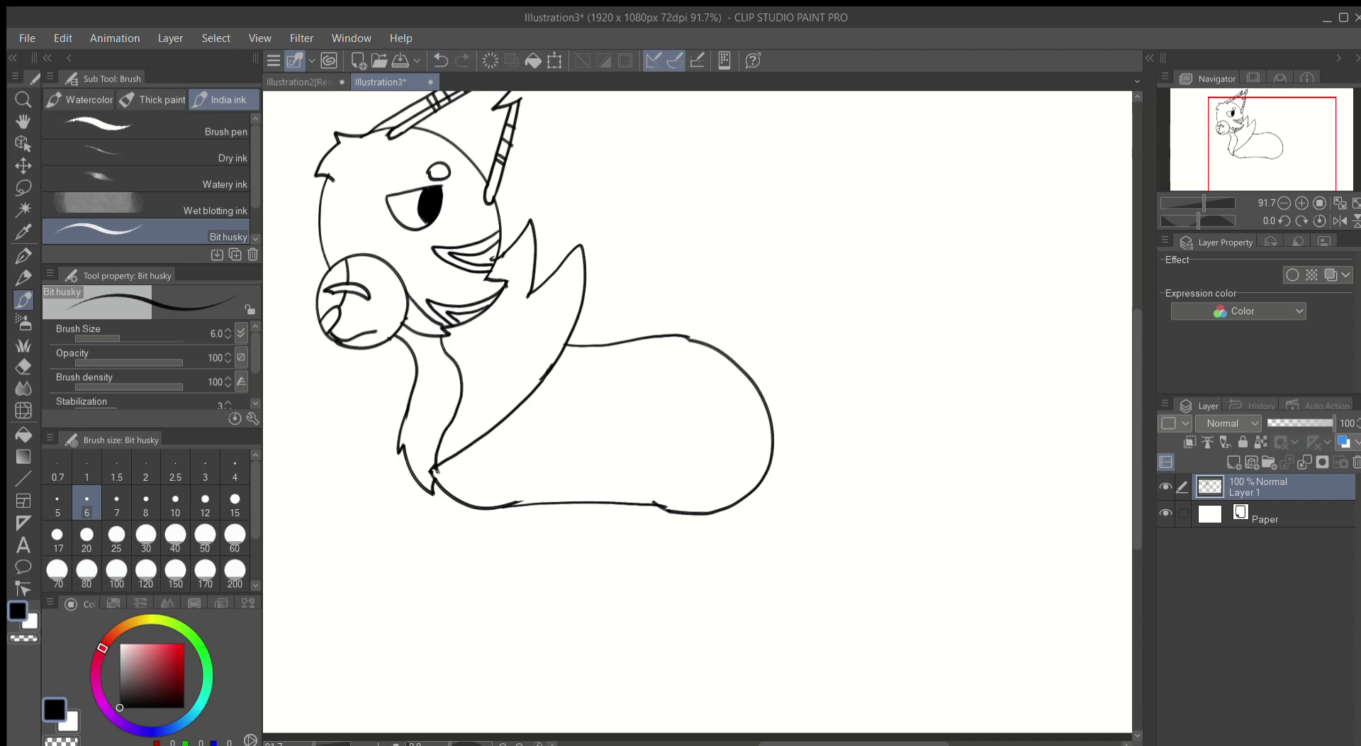
Step: Try a front leg with a long back edge down from the torso and a rounded paw, redrawing the paw once
scroll(435, 469, "down", 1)
key("ctrl+z")
left_click_drag(525, 326, 550, 557)
scroll(552, 553, "down", 2)
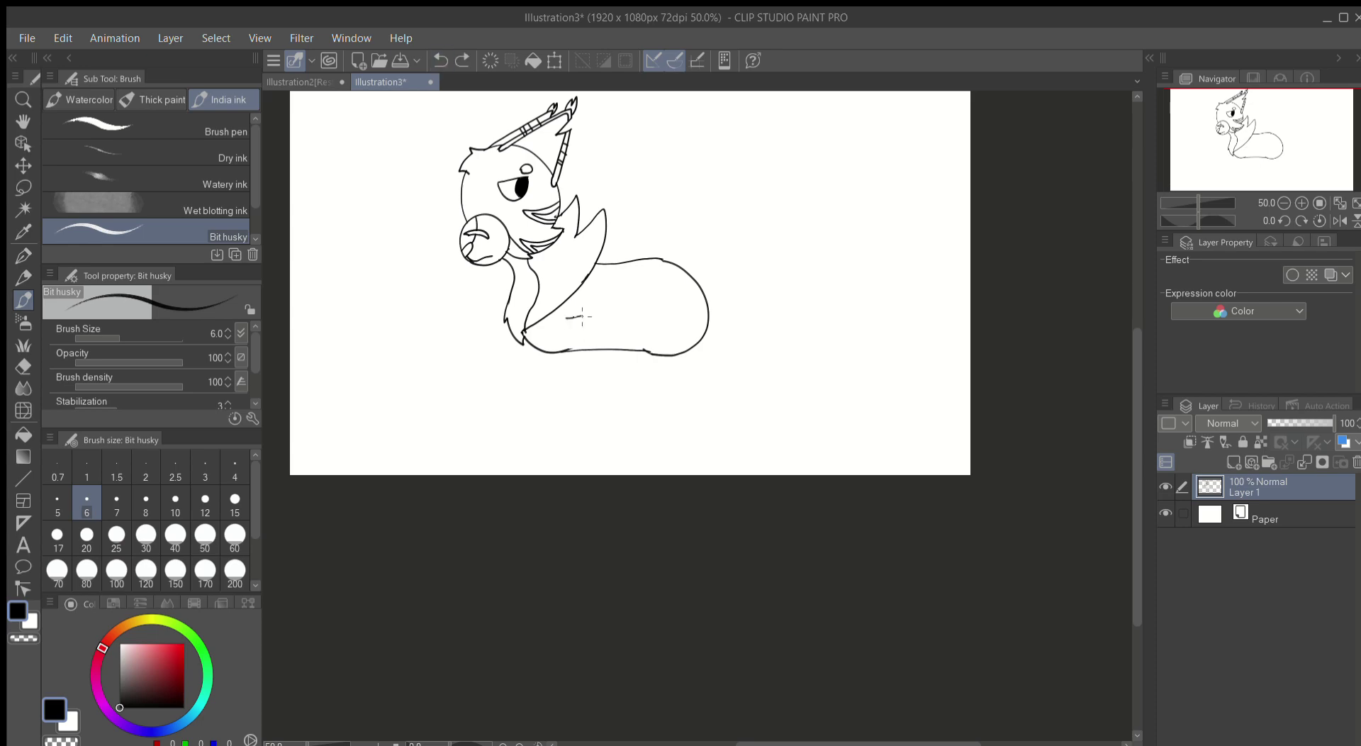
scroll(582, 466, "up", 2)
mouse_move(498, 263)
left_mouse_down()
mouse_move(501, 309)
mouse_move(744, 189)
left_mouse_up()
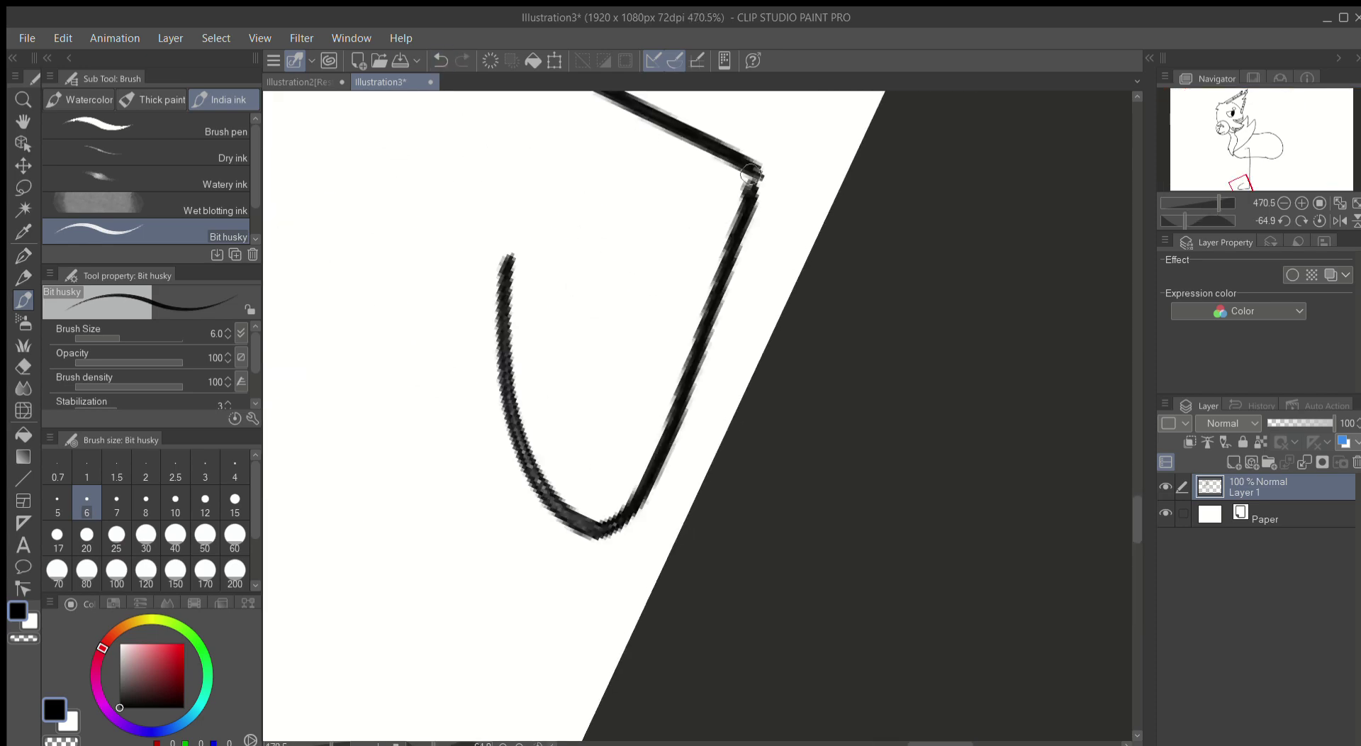
scroll(745, 188, "down", 1)
key("ctrl+z")
scroll(367, 344, "up", 5)
left_click_drag(367, 344, 653, 142)
scroll(653, 142, "down", 4)
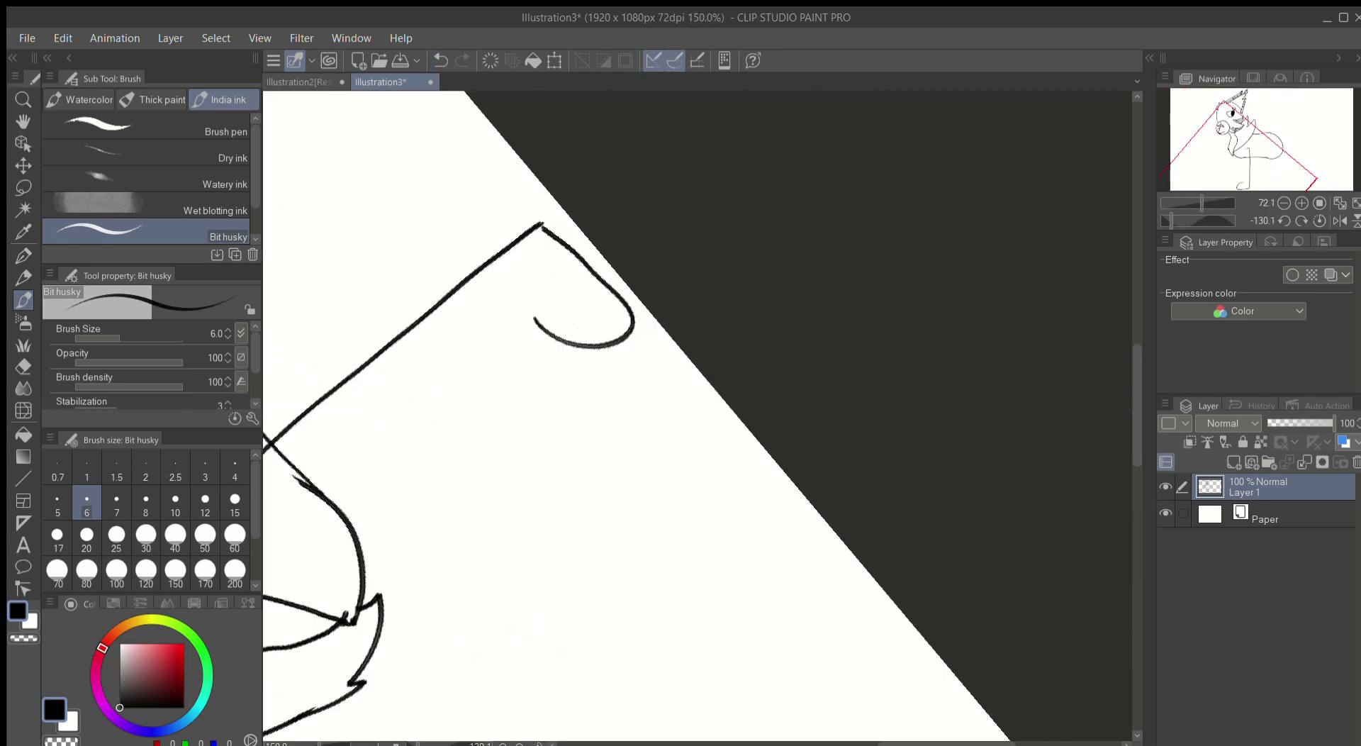
Step: Try the front leg's front edge and a second line behind it, erasing the belly line that crosses the leg
scroll(461, 516, "up", 1)
left_click_drag(462, 516, 579, 319)
scroll(638, 151, "down", 3)
scroll(407, 301, "up", 5)
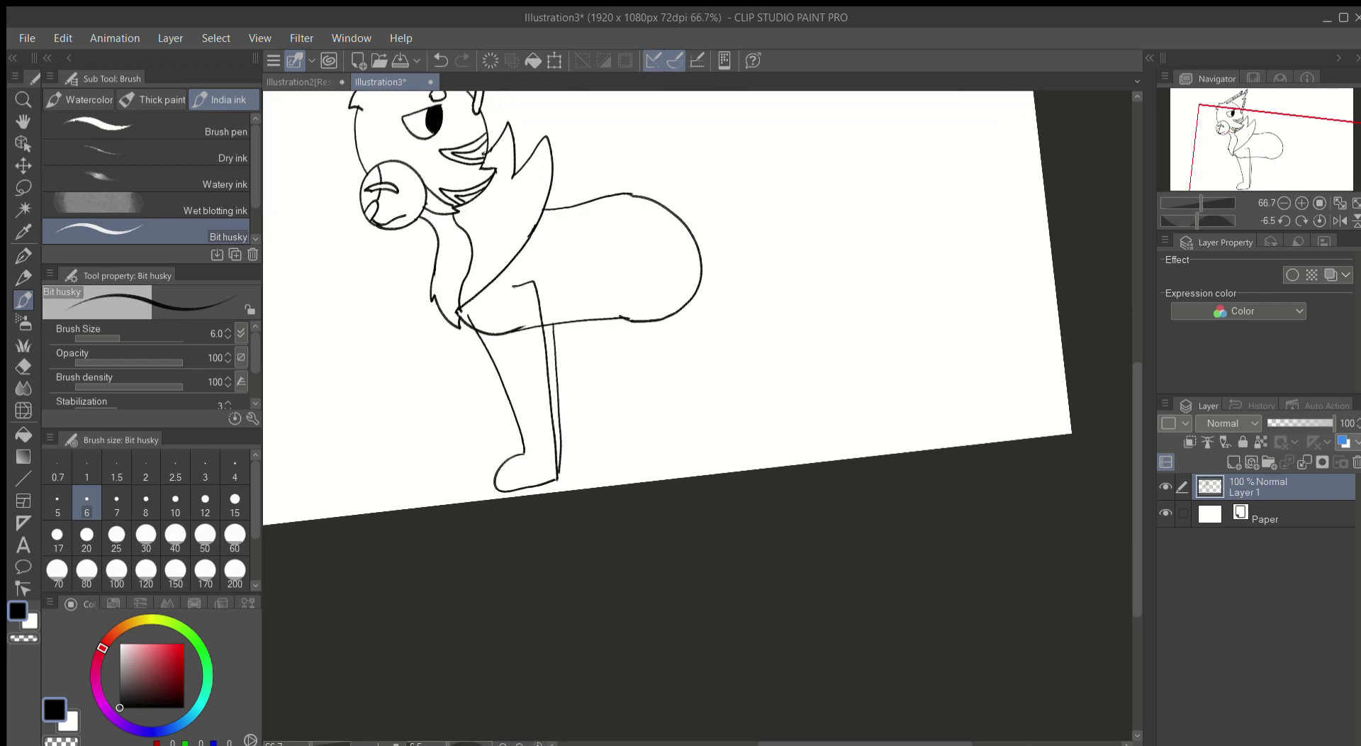
key("e")
key("b")
Step: Try the hind leg's back edge, remove it, and scale the whole drawing down slightly
scroll(484, 307, "down", 4)
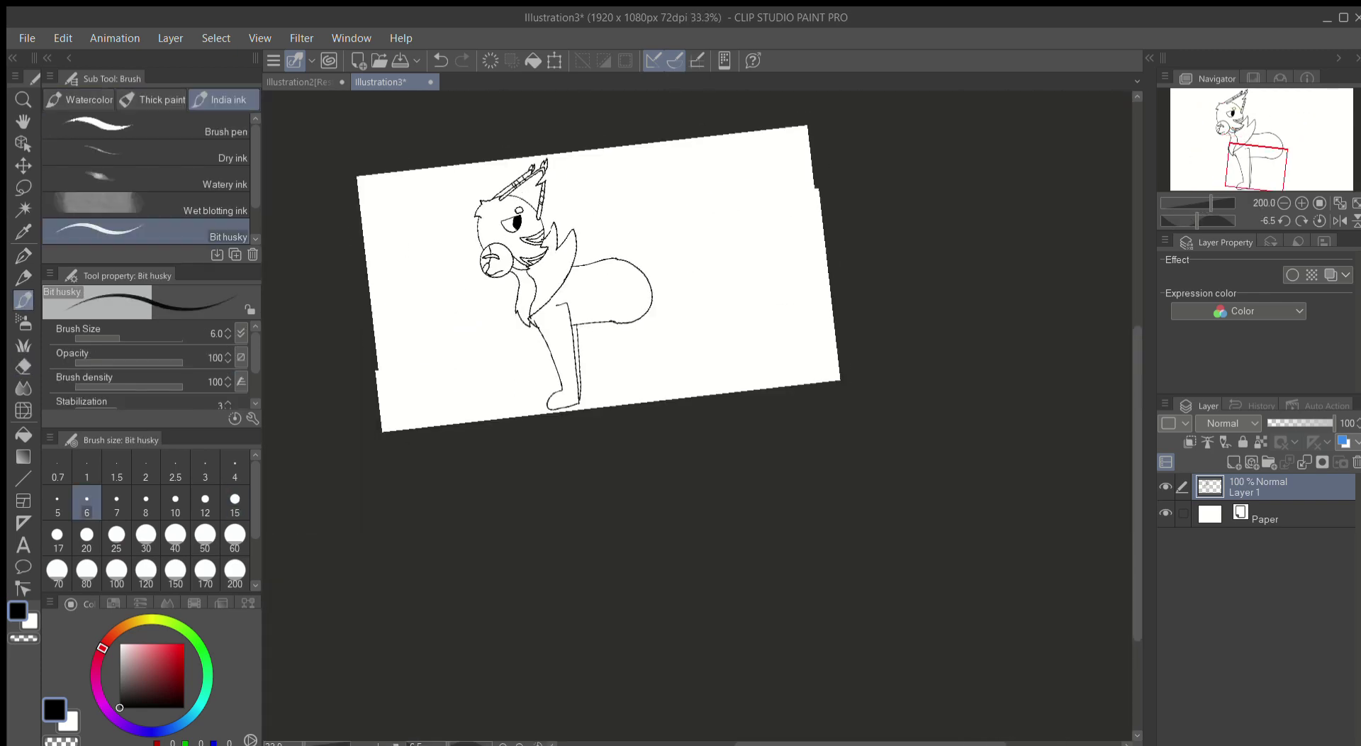
scroll(656, 466, "down", 2)
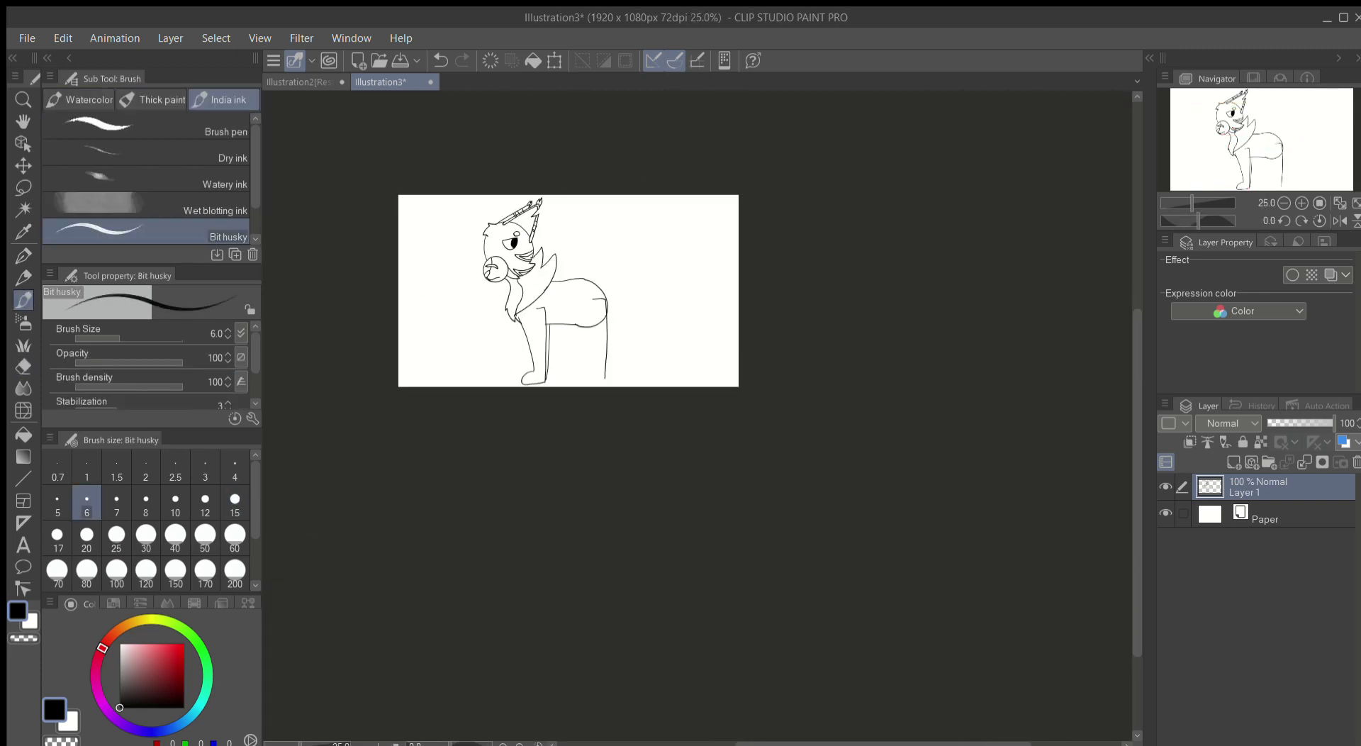
scroll(622, 486, "up", 2)
key("ctrl+t")
left_click_drag(623, 486, 623, 472)
key("Return")
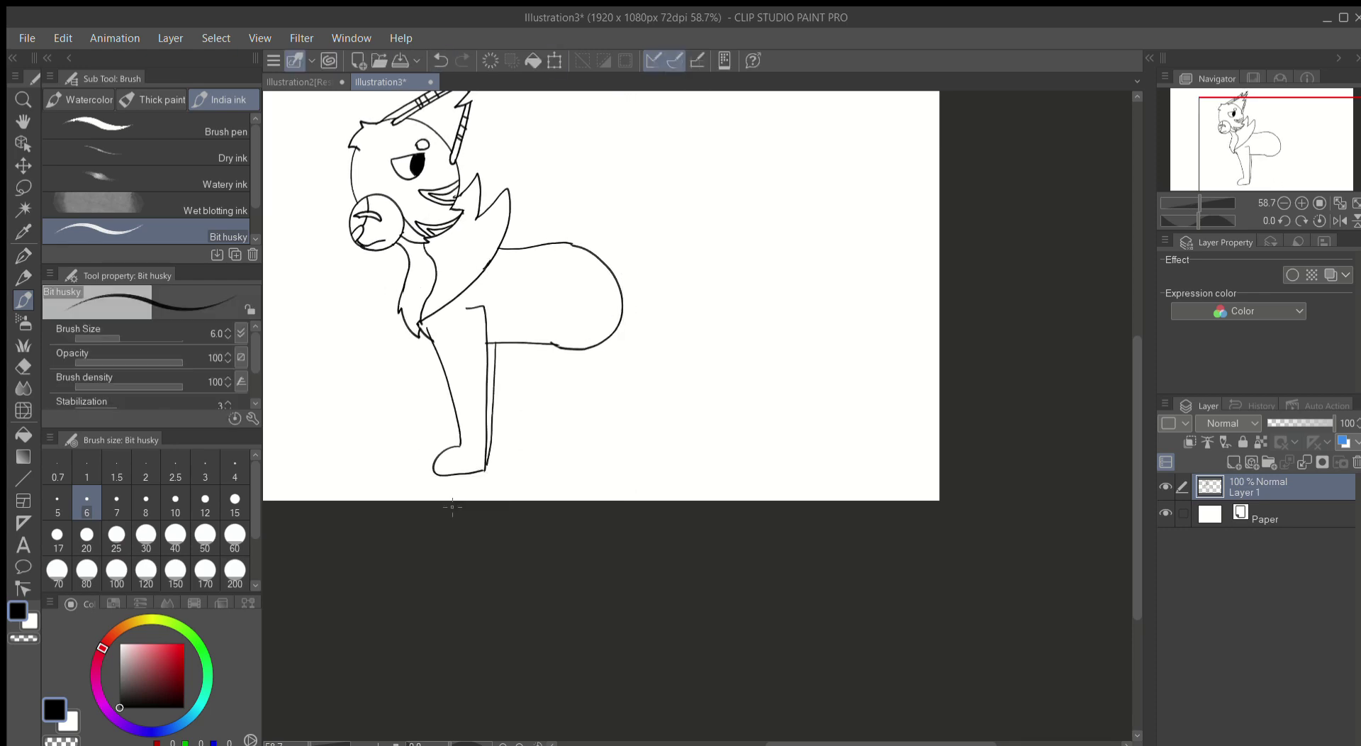
Step: Try a hind leg with a straight back edge from the rump, a rounded paw and a front edge
scroll(638, 354, "up", 2)
left_click_drag(660, 214, 702, 389)
scroll(702, 398, "down", 4)
scroll(680, 354, "up", 4)
mouse_move(578, 268)
left_mouse_down()
mouse_move(785, 267)
mouse_move(791, 184)
left_mouse_up()
scroll(673, 305, "down", 2)
scroll(475, 411, "up", 4)
left_click_drag(474, 411, 779, 155)
scroll(778, 155, "down", 4)
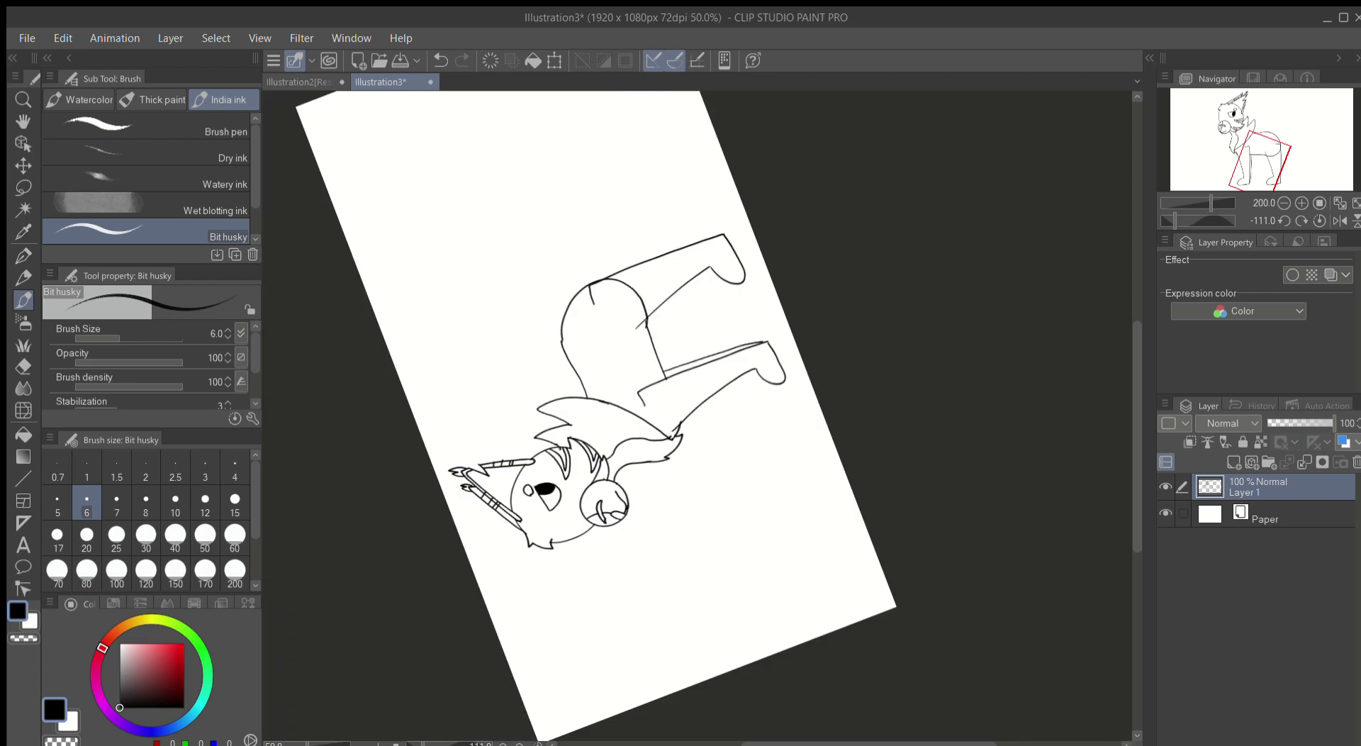
Step: Try redrawing the top of the hind paw and the hind leg's front edge up to the belly
scroll(681, 397, "up", 5)
key("ctrl+z")
left_click_drag(389, 169, 435, 158)
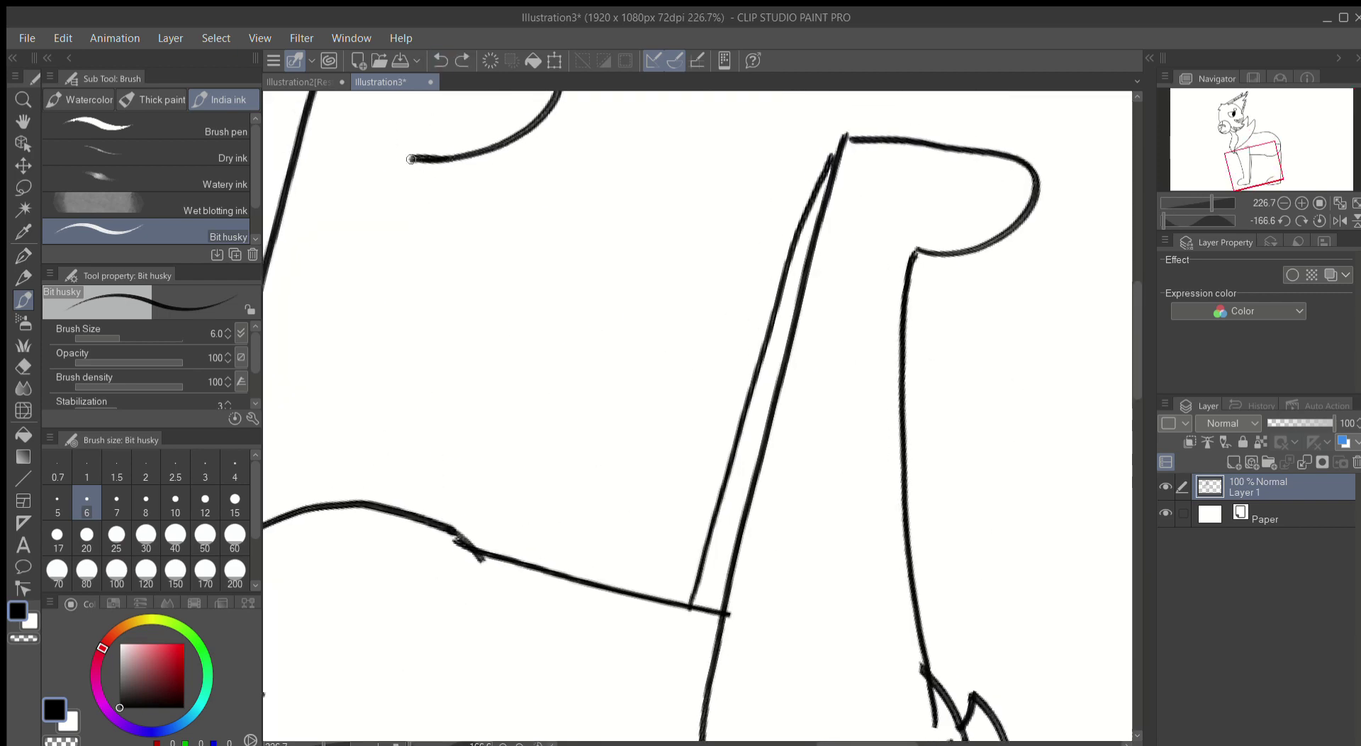
left_click_drag(415, 243, 401, 163)
scroll(698, 418, "down", 6)
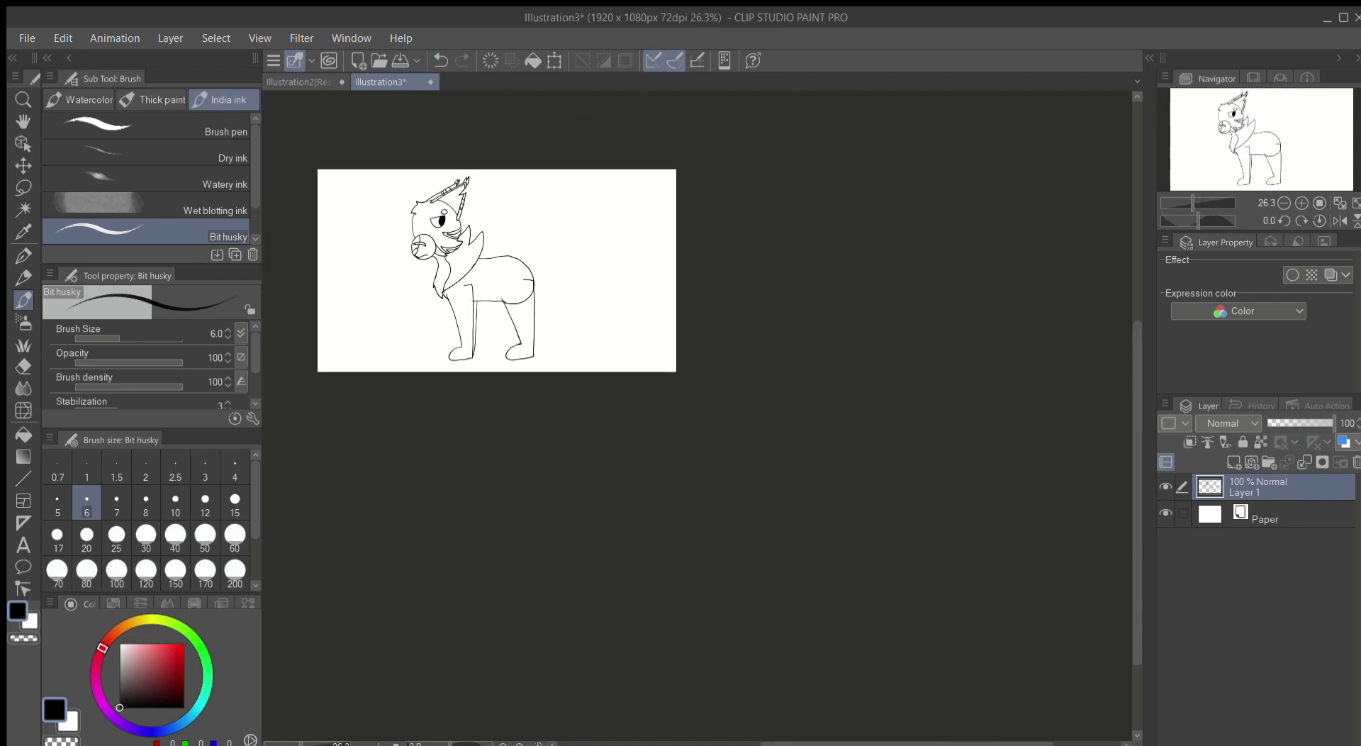
Step: Undo the leg strokes and the scaling back to the torso without legs
scroll(697, 418, "up", 4)
key("ctrl+z")
key("ctrl+z")
key("ctrl+z")
key("ctrl+z")
key("ctrl+z")
Step: Scale the whole drawing down slightly to leave more room below the body for the legs
key("ctrl+t")
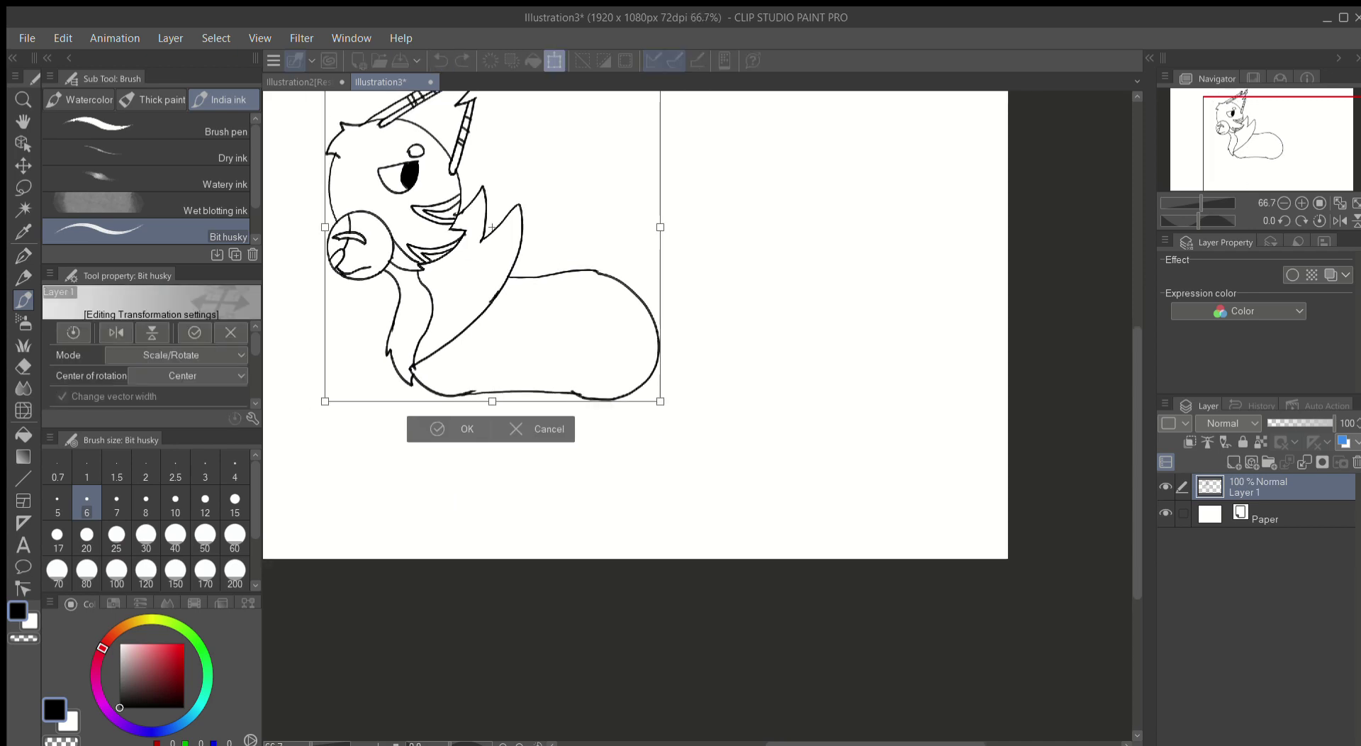
scroll(635, 370, "down", 2)
left_click_drag(634, 370, 642, 373)
left_click(494, 397)
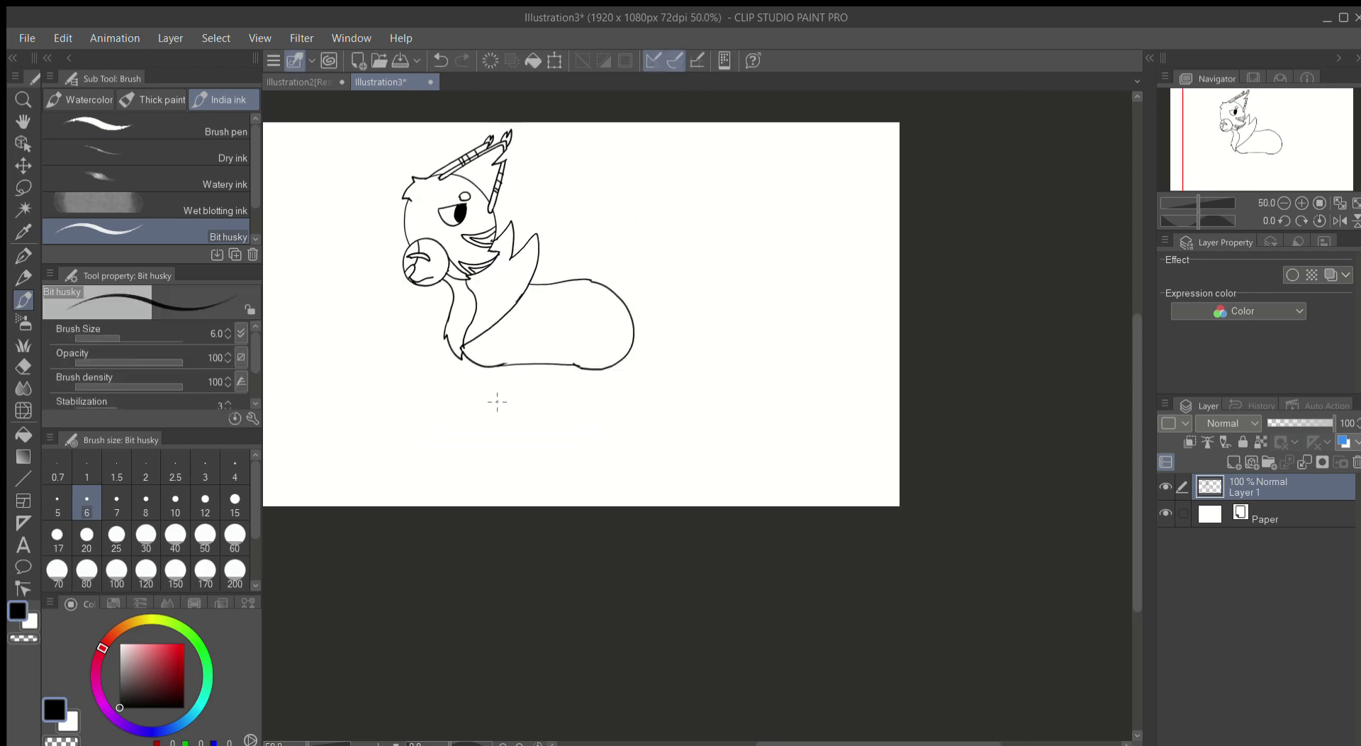
Step: Draw the front leg with a long back edge, a rounded paw, a front edge and a thin second line behind it
scroll(495, 398, "up", 4)
left_click_drag(572, 573, 571, 588)
scroll(698, 368, "down", 1)
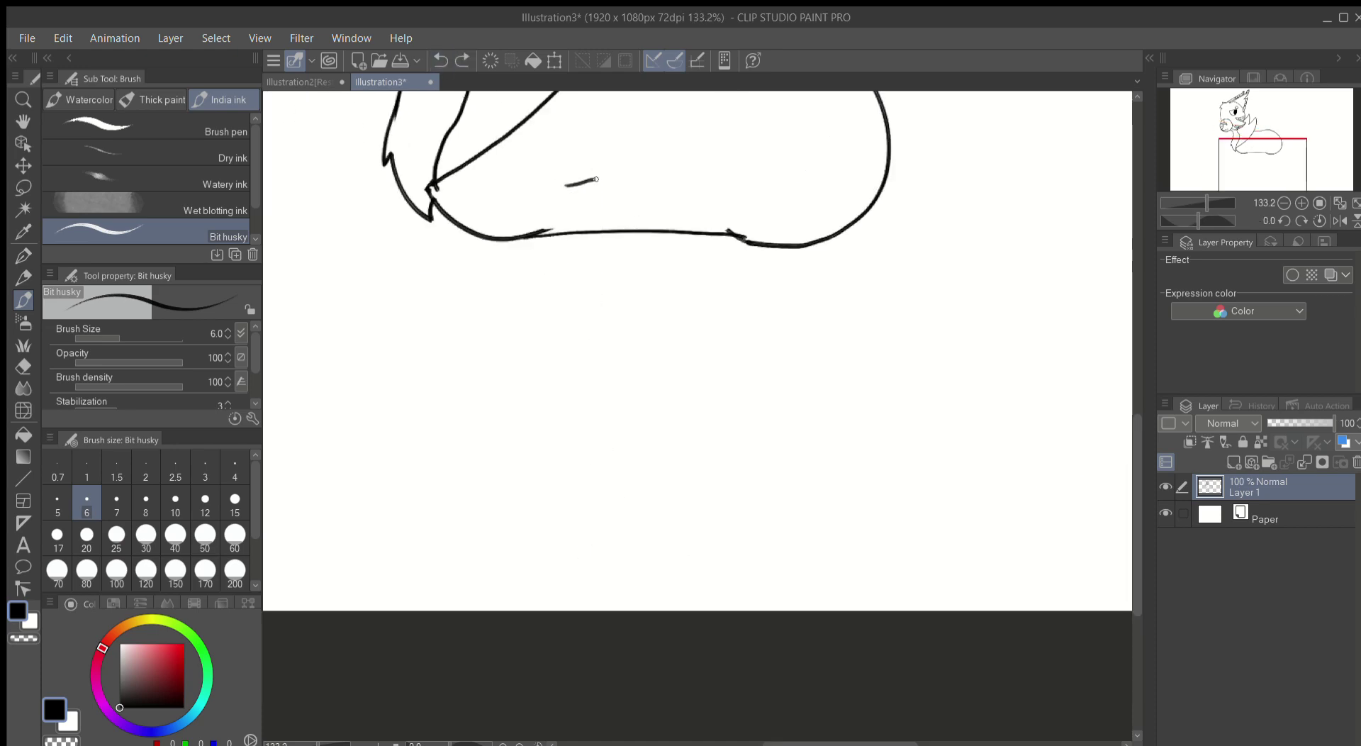
scroll(598, 548, "up", 2)
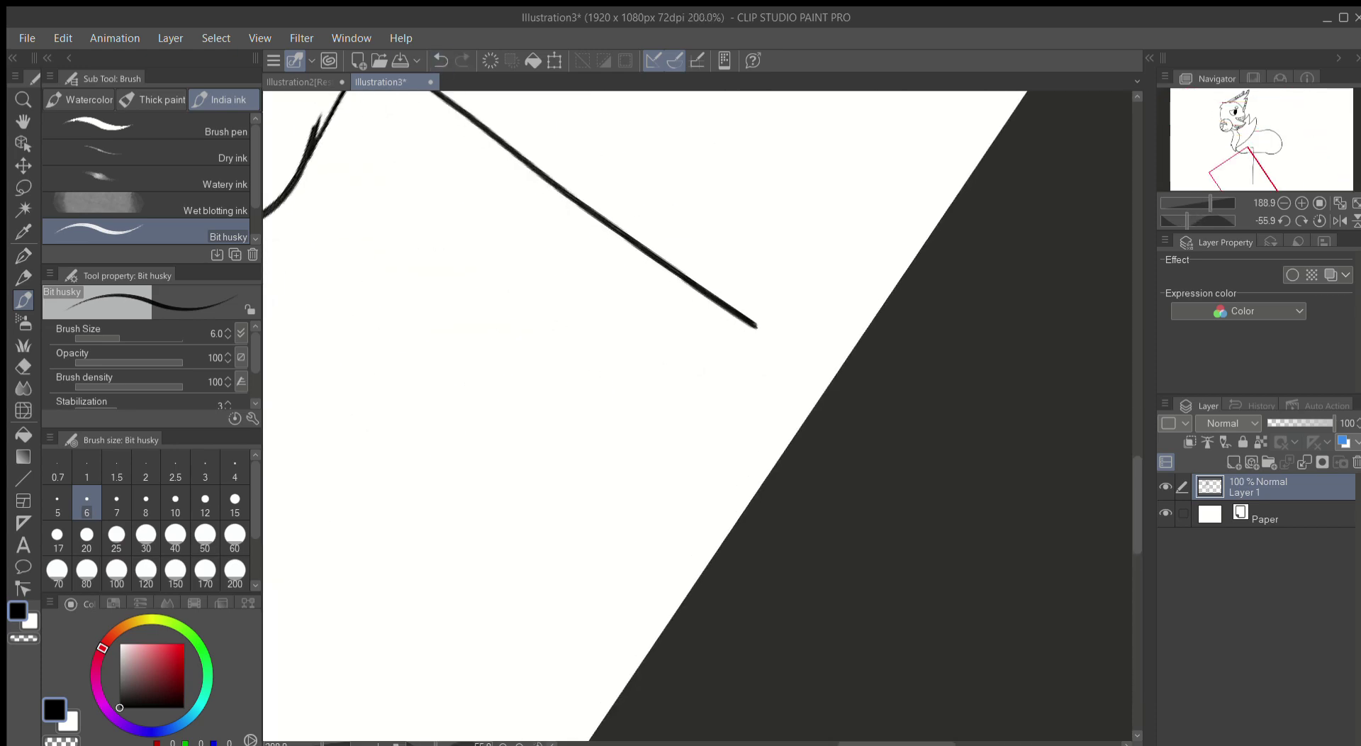
scroll(749, 327, "up", 2)
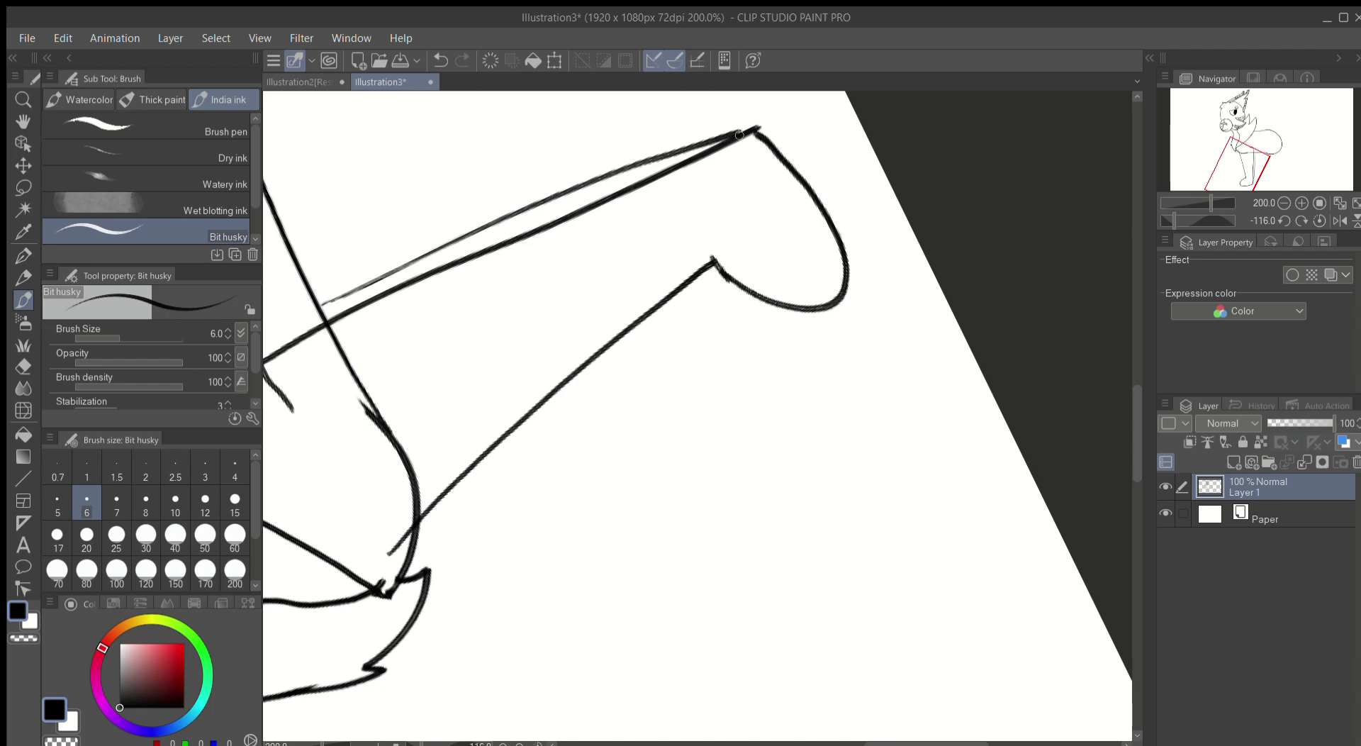
Step: Erase the part of the belly line that crosses the inside of the front leg
key("ctrl+0")
scroll(368, 251, "up", 5)
key("e")
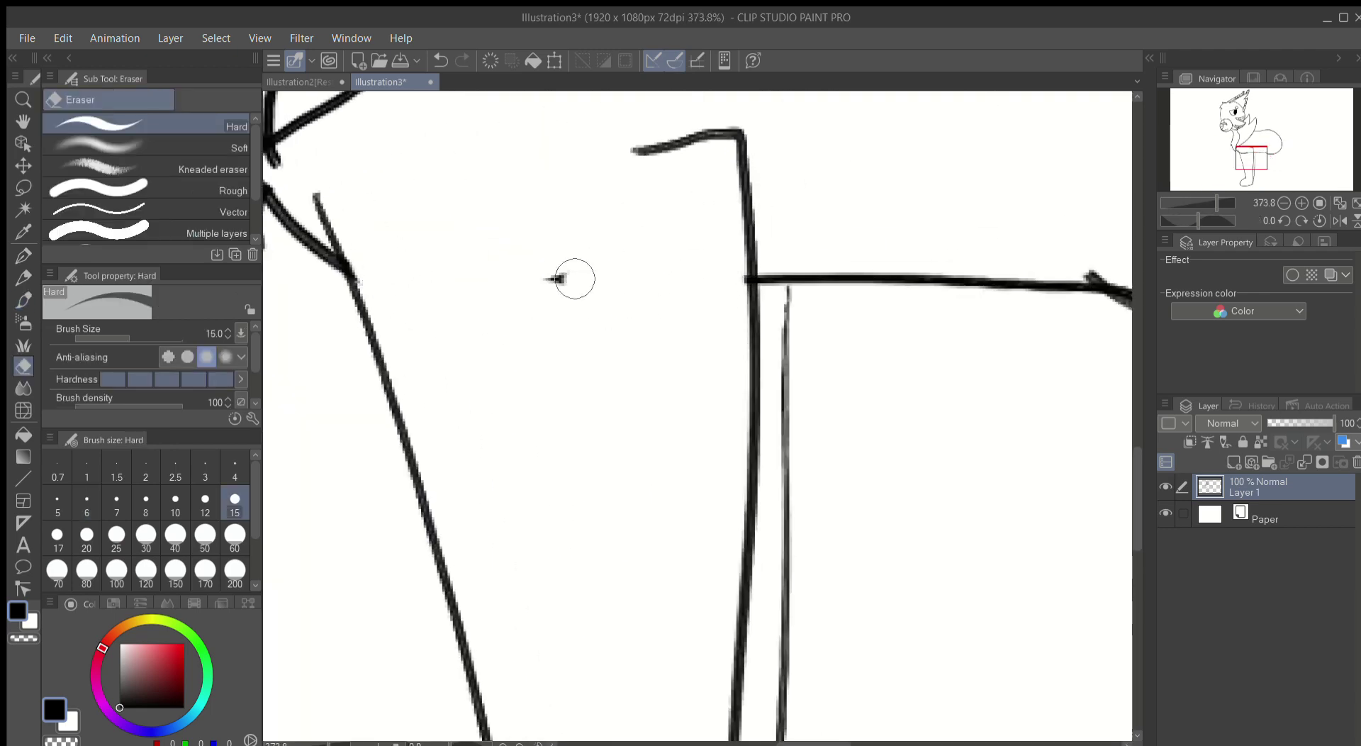
left_click_drag(639, 286, 546, 280)
key("b")
Step: Draw the hind leg's straight back edge down from the rump with a short line at its top, redoing the stroke
scroll(629, 235, "down", 5)
scroll(582, 138, "down", 3)
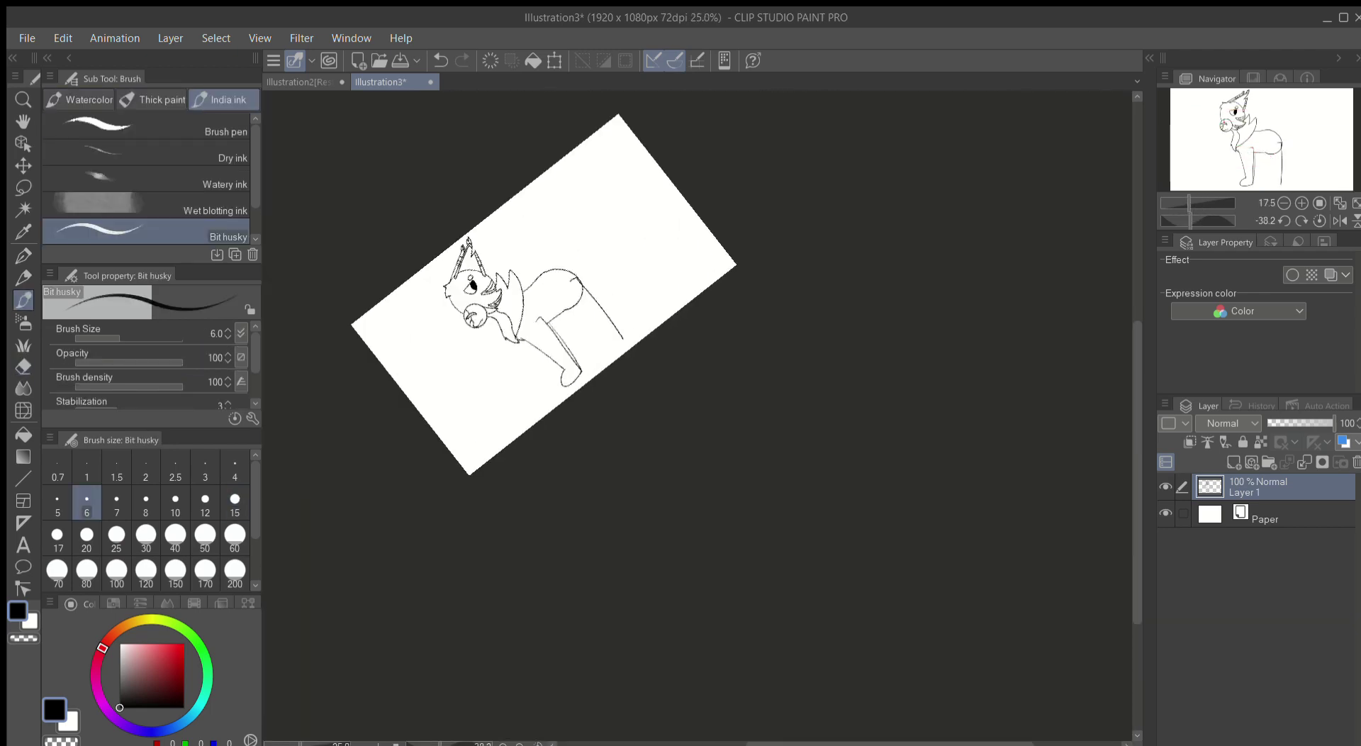
scroll(581, 139, "up", 6)
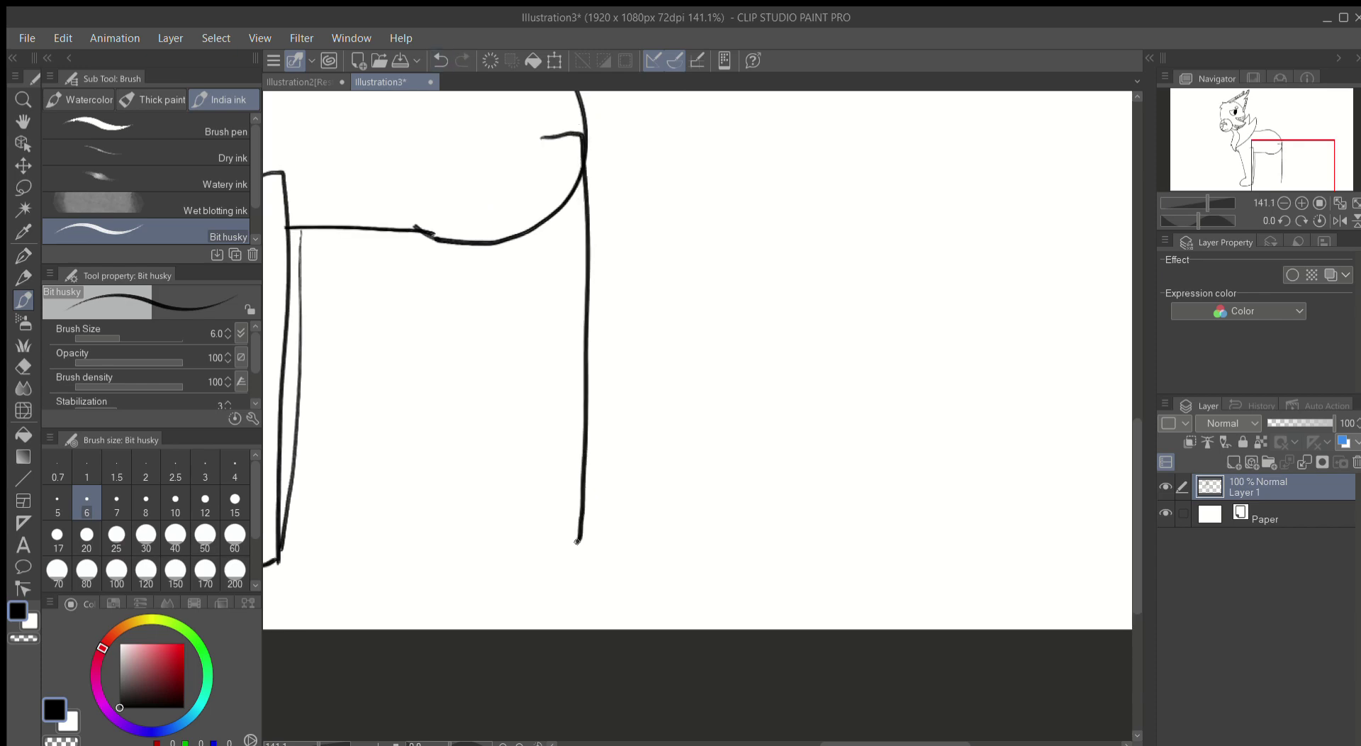
scroll(577, 541, "up", 1)
key("ctrl+z")
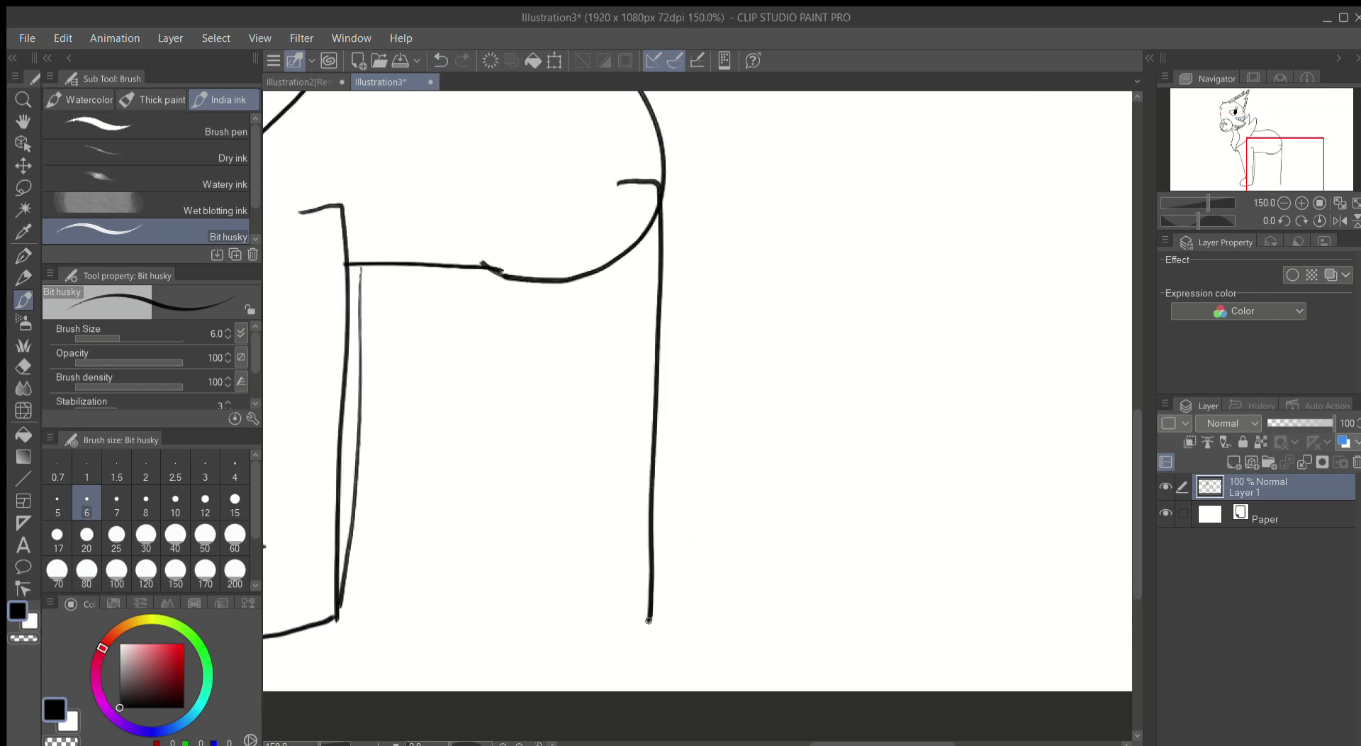
Step: Draw the hind leg's rounded paw and front edge, and add a second leg line behind it
scroll(647, 621, "up", 5)
scroll(729, 389, "down", 5)
scroll(729, 390, "up", 6)
scroll(617, 545, "down", 4)
scroll(757, 122, "up", 3)
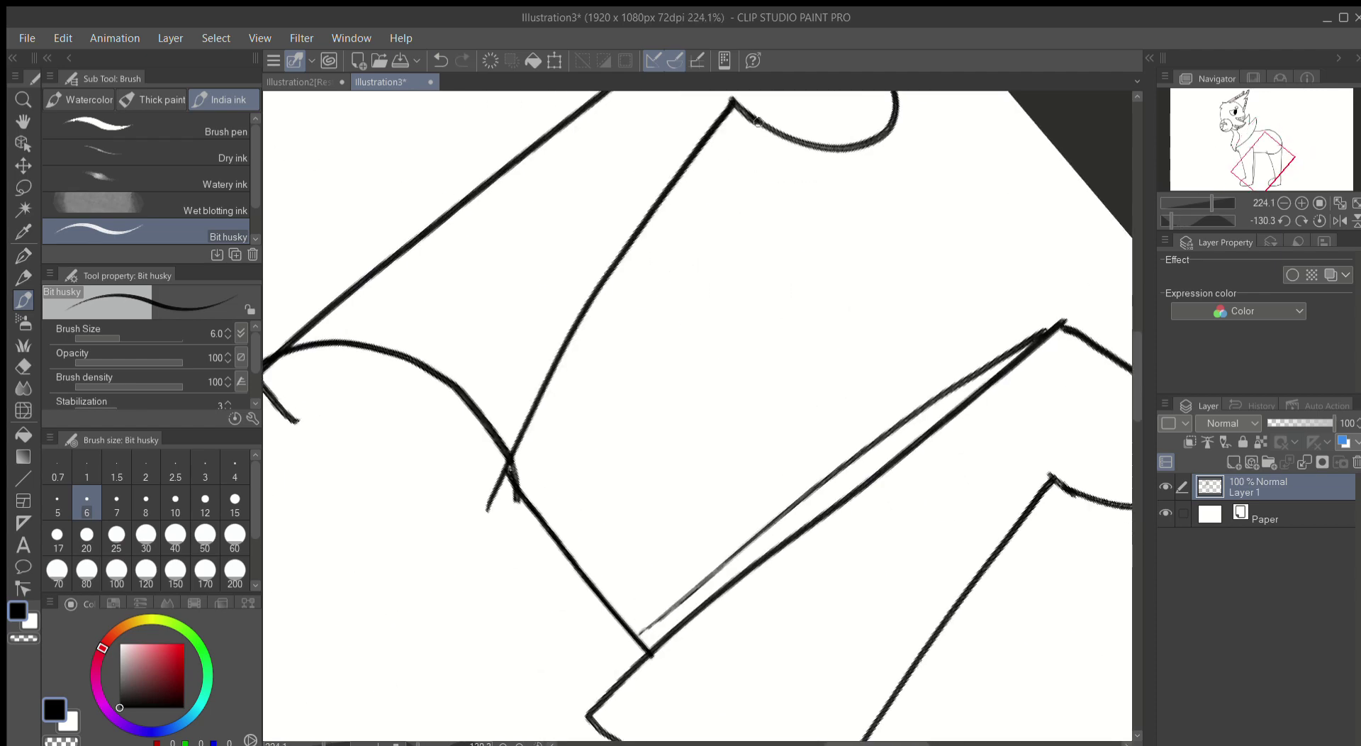
scroll(698, 418, "down", 5)
scroll(698, 418, "up", 3)
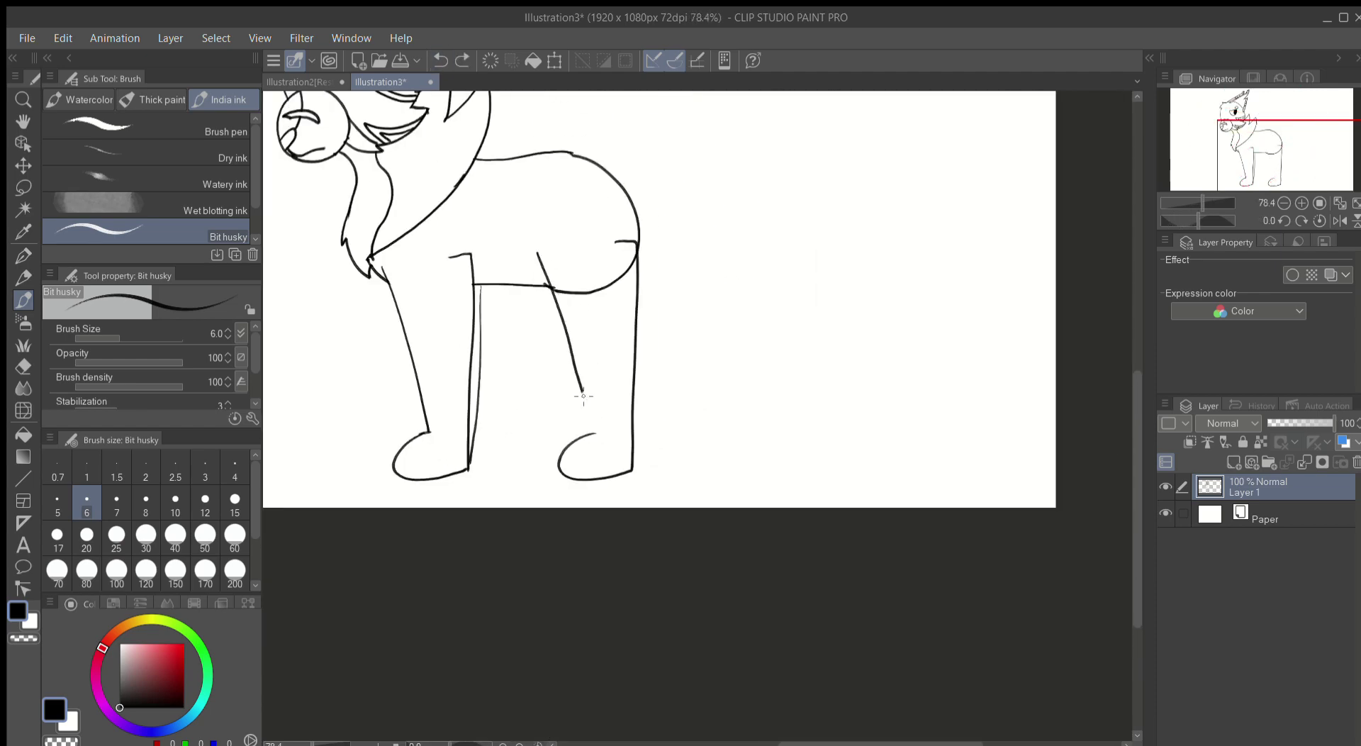
scroll(637, 468, "down", 4)
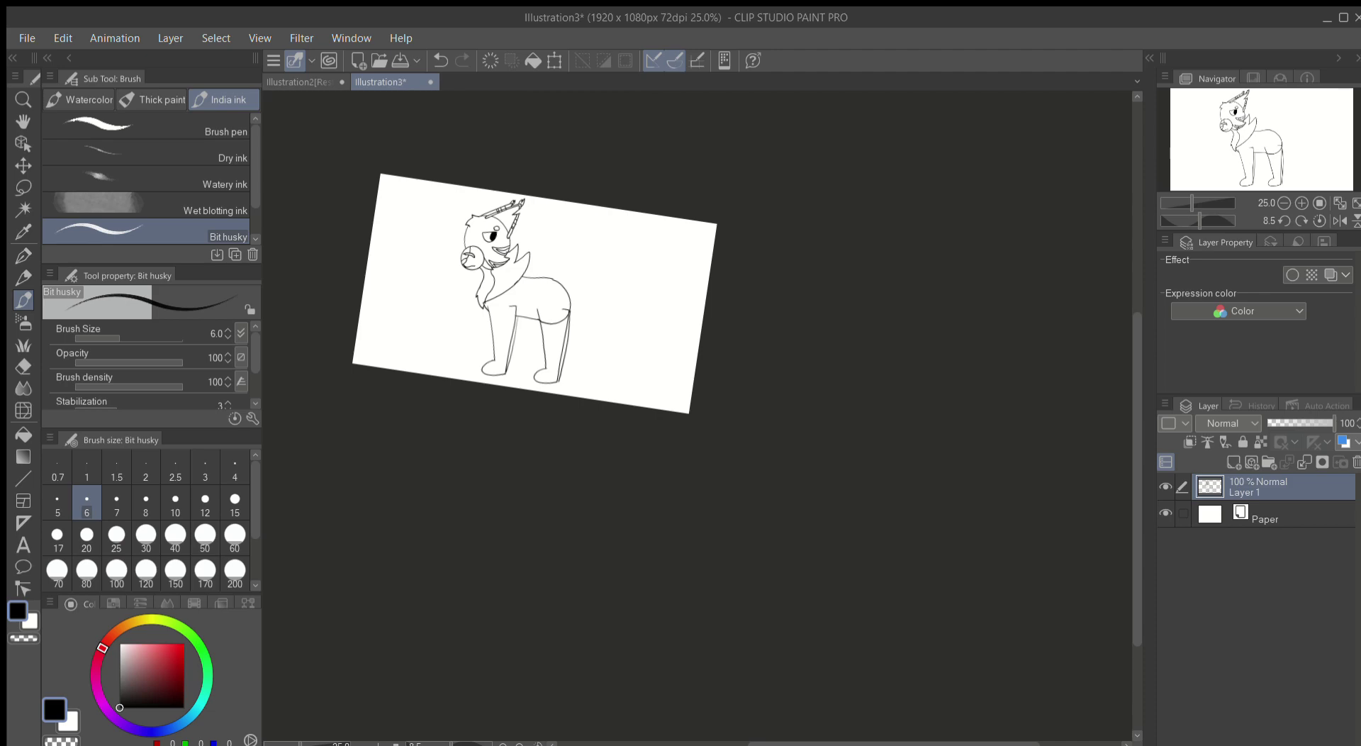
Step: Erase the belly and rump arc that crosses the inside of the hind leg
scroll(553, 319, "up", 8)
key("e")
mouse_move(319, 273)
left_mouse_down()
mouse_move(355, 283)
mouse_move(628, 243)
mouse_move(730, 106)
left_mouse_up()
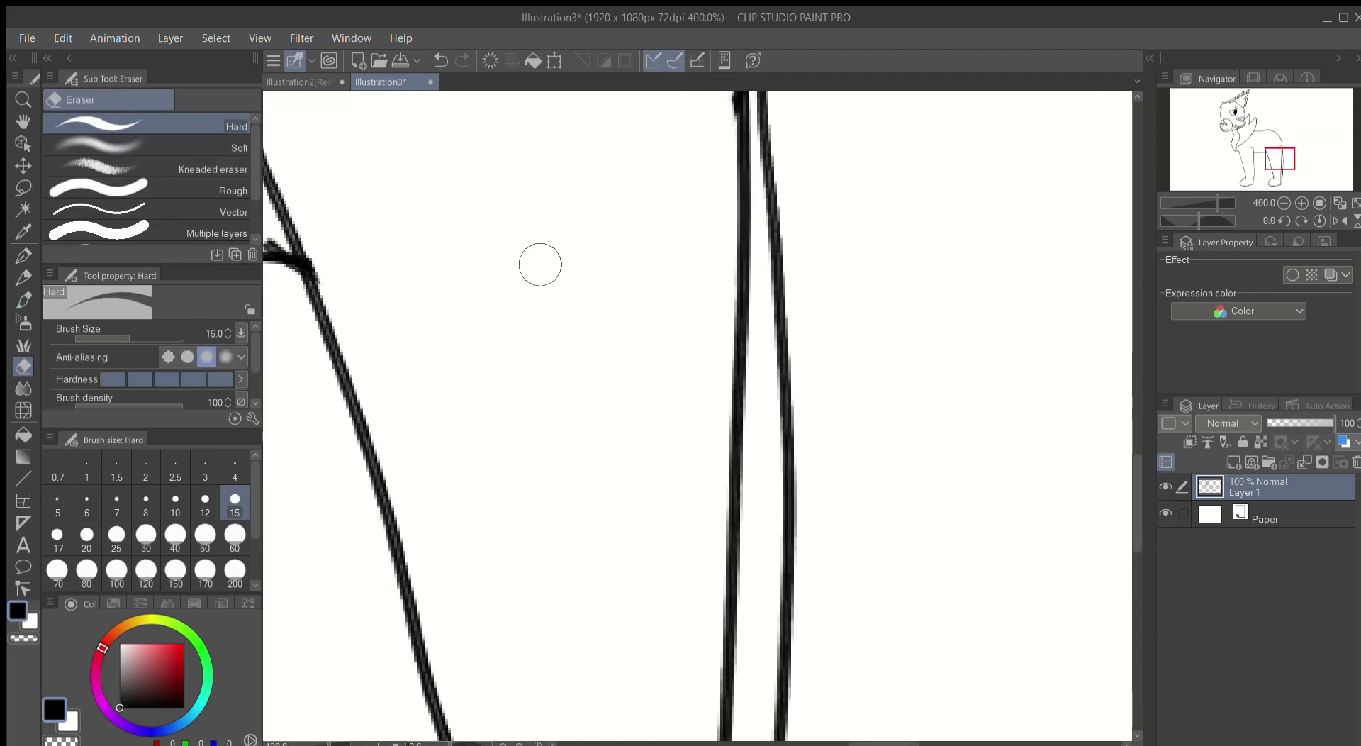
Step: Draw a jagged fur line along the belly between the legs and erase the smooth belly line
key("b")
scroll(540, 264, "down", 4)
scroll(497, 319, "up", 4)
left_click_drag(424, 164, 431, 413)
key("e")
mouse_move(461, 287)
left_mouse_down()
mouse_move(440, 182)
mouse_move(514, 535)
left_mouse_up()
scroll(514, 535, "down", 4)
scroll(513, 535, "up", 2)
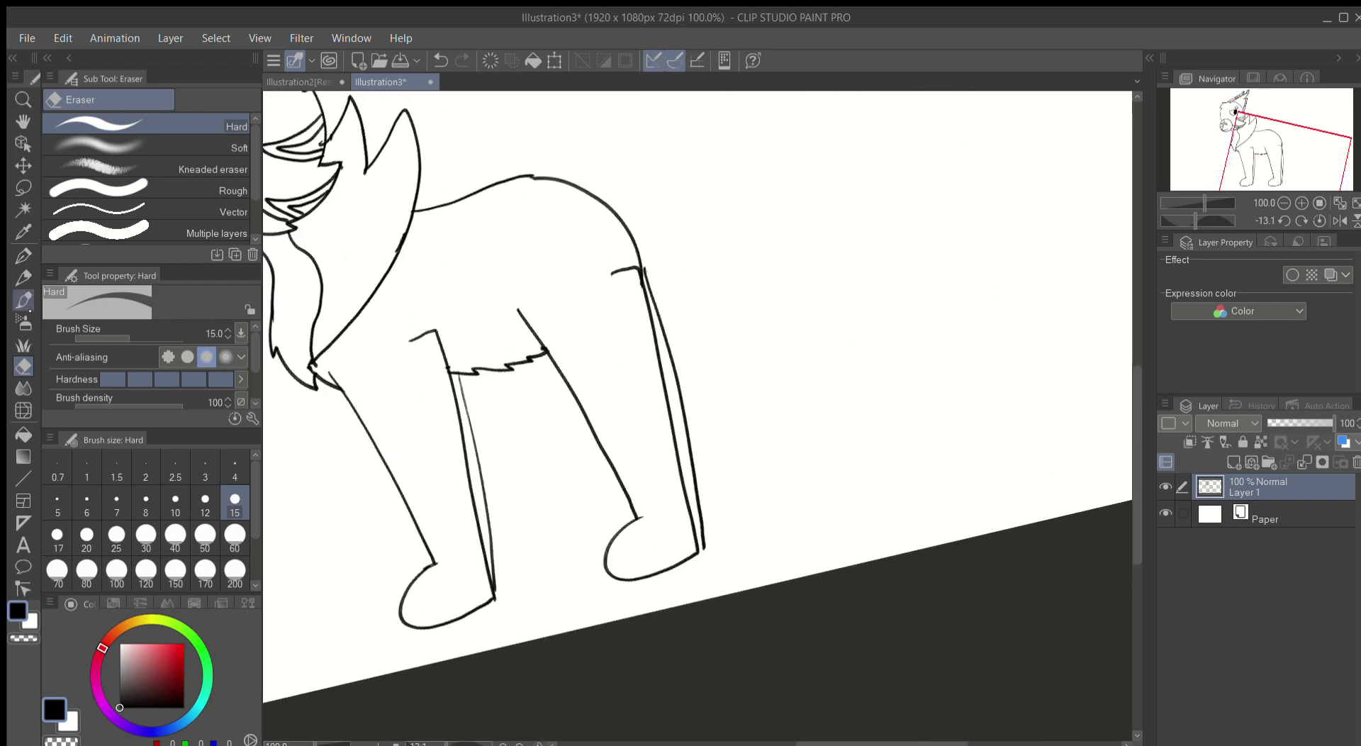
Step: Add a second jagged fur line along the belly to form a shaggy band between the legs
key("b")
scroll(698, 418, "up", 3)
scroll(446, 428, "down", 5)
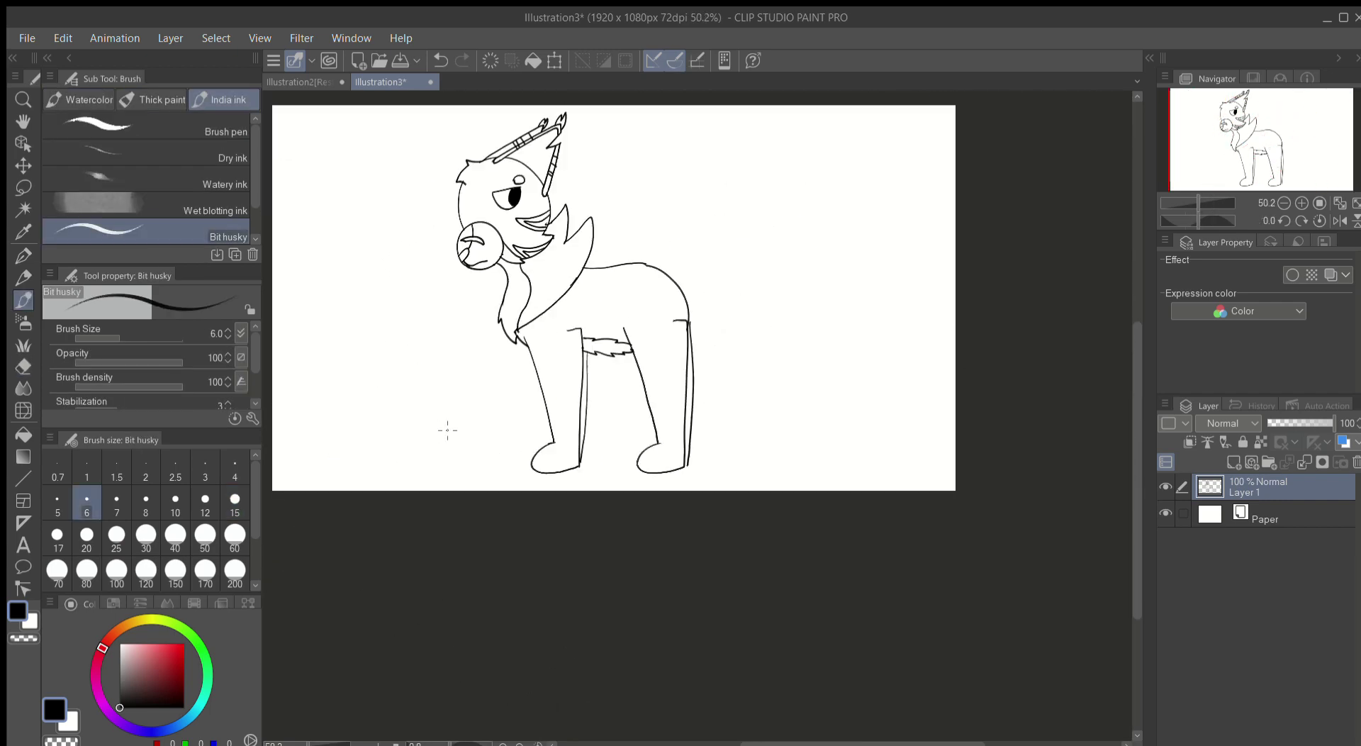
Step: Try a large bushy tail curling upward behind the rump, with its tip pointing back toward the head
left_click_drag(646, 434, 793, 409)
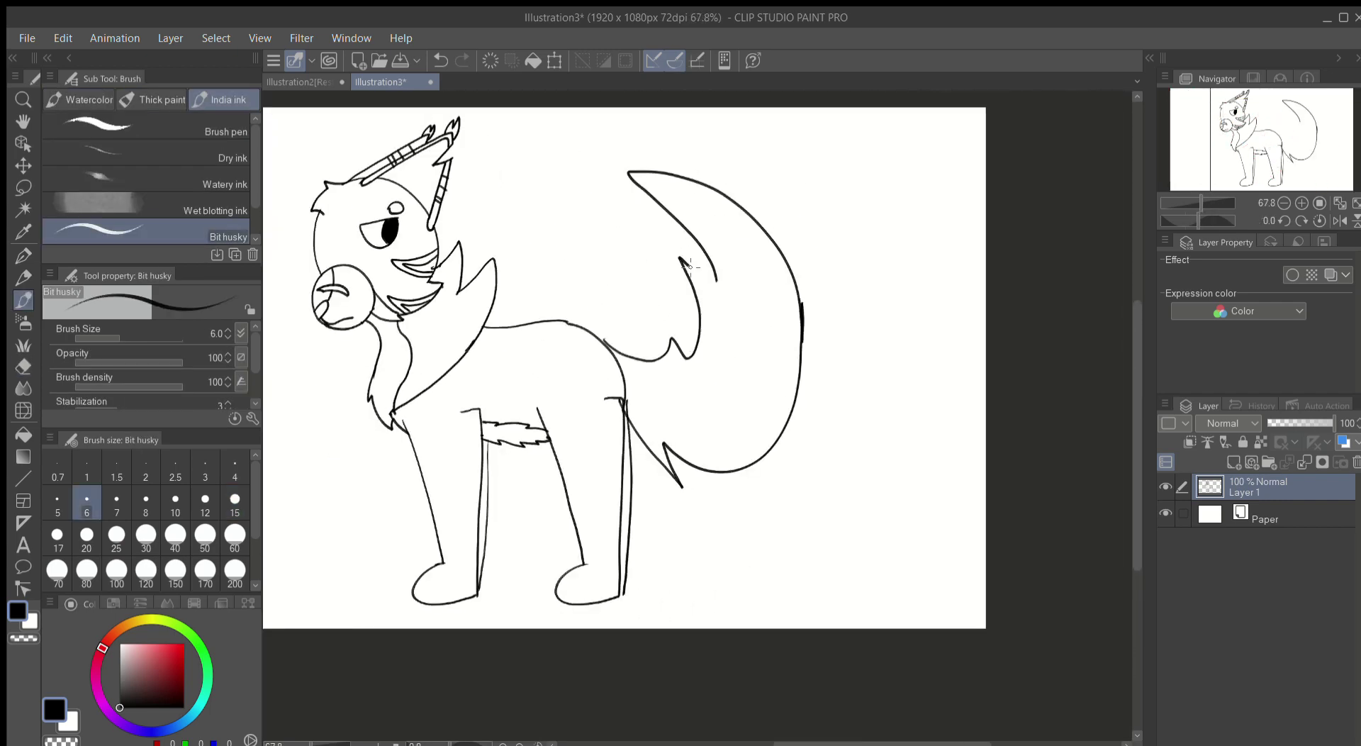
scroll(712, 287, "down", 2)
scroll(712, 287, "up", 2)
key("ctrl+z")
Step: Try a second bushy tail that dips low behind the hind leg, sweeps up to a point and has jagged tufts
left_click_drag(643, 401, 688, 492)
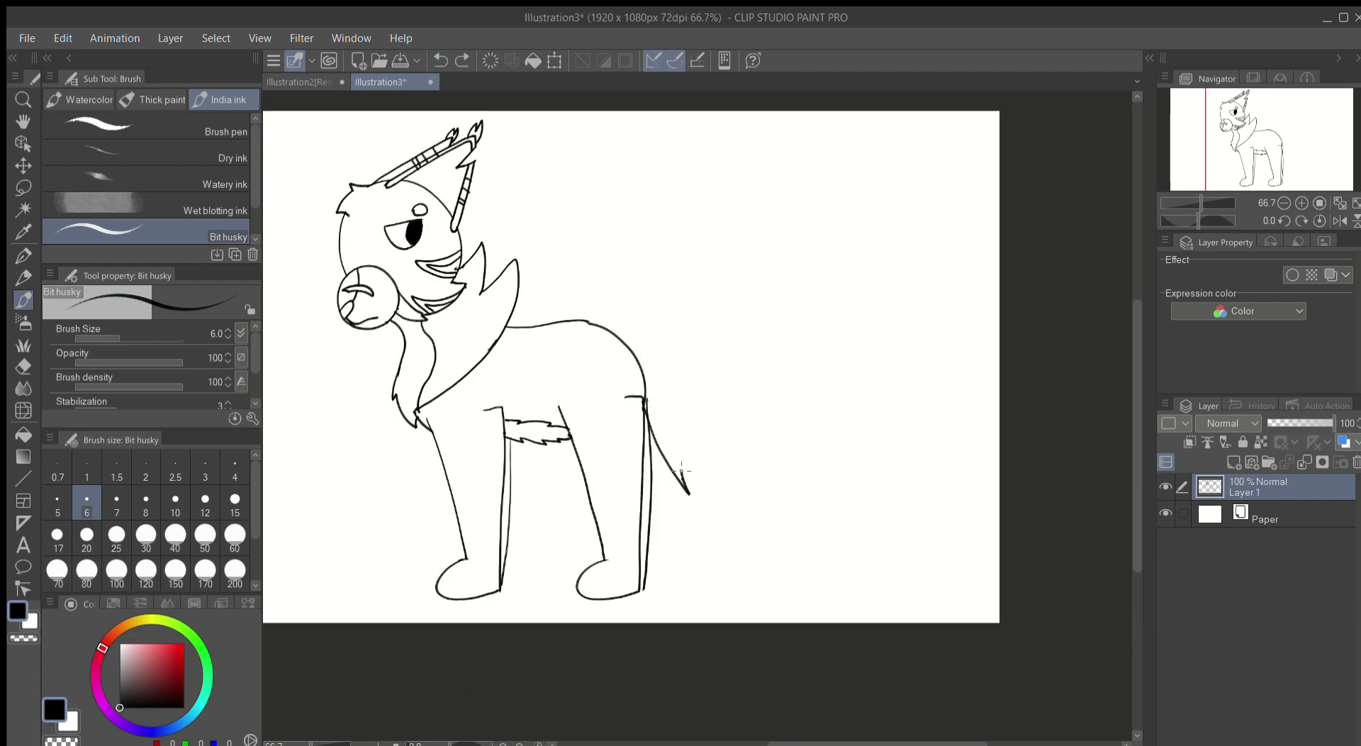
scroll(609, 325, "down", 2)
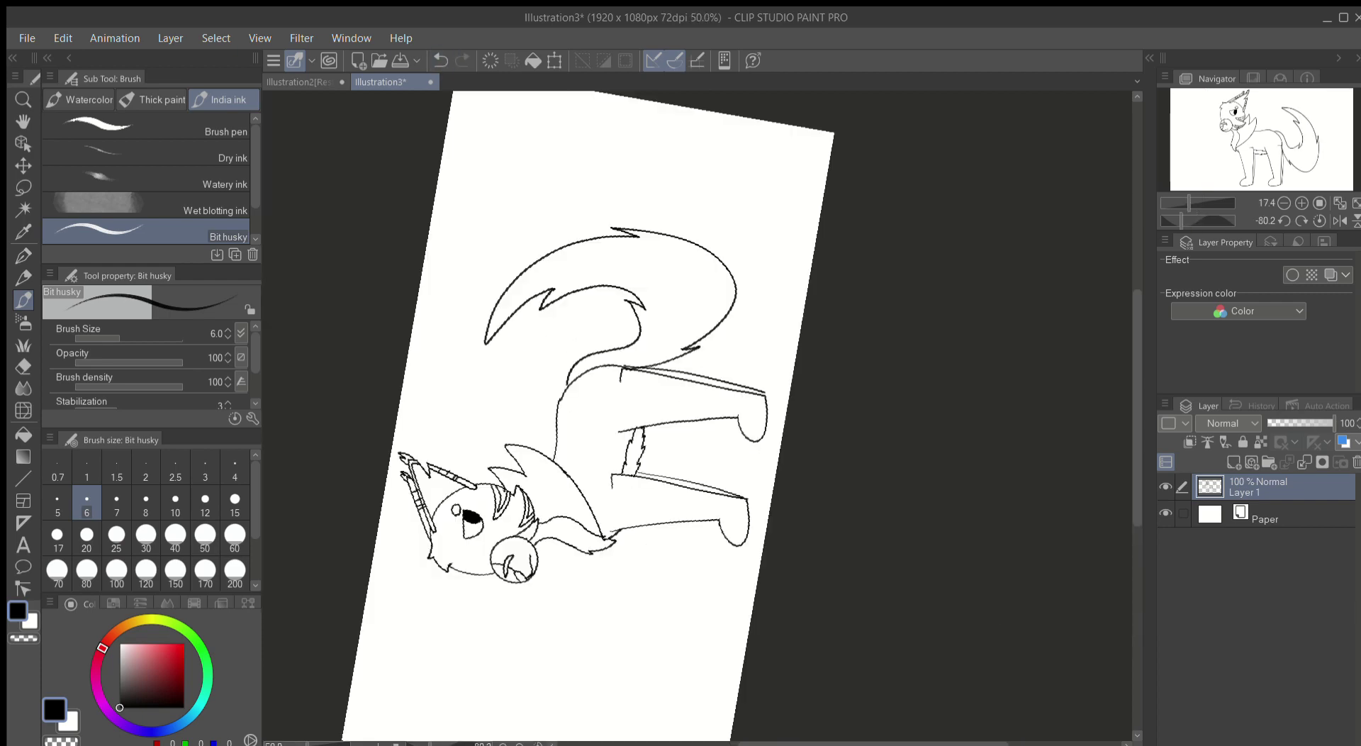
scroll(609, 326, "up", 5)
key("ctrl+z")
scroll(385, 309, "up", 3)
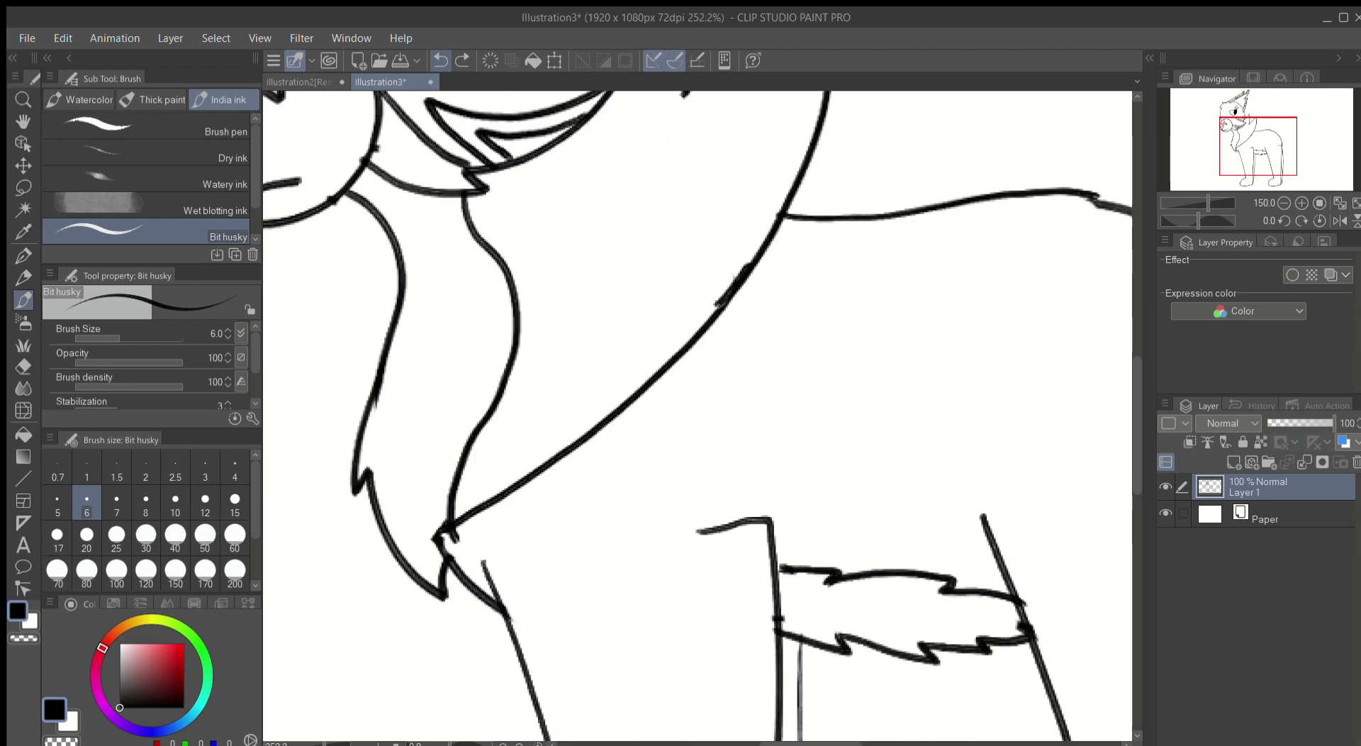
Step: Try erasing the inner neck line between the jaw and the chest
key("e")
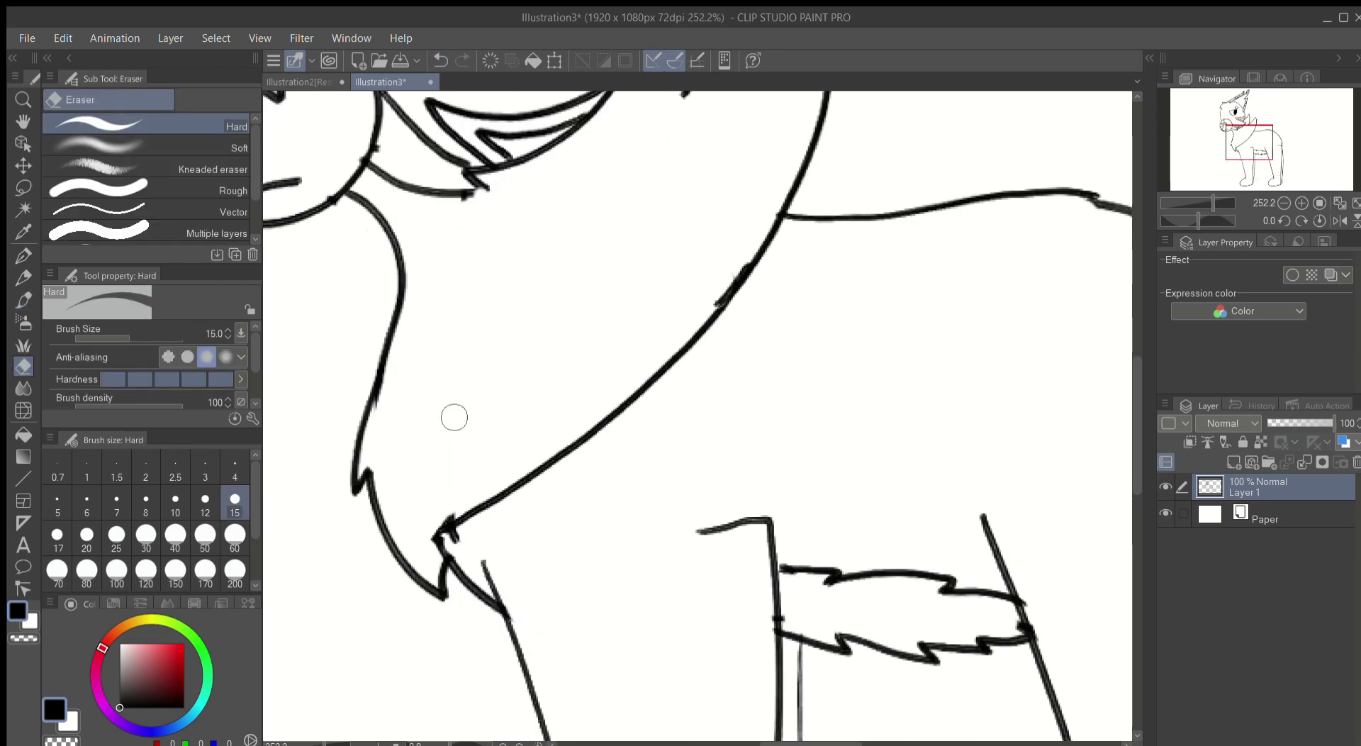
key("p")
scroll(438, 538, "down", 3)
Step: Draw three nested triangular stripes along the front leg's edges and a line across the leg above the paw
scroll(438, 539, "up", 4)
left_click_drag(445, 244, 545, 282)
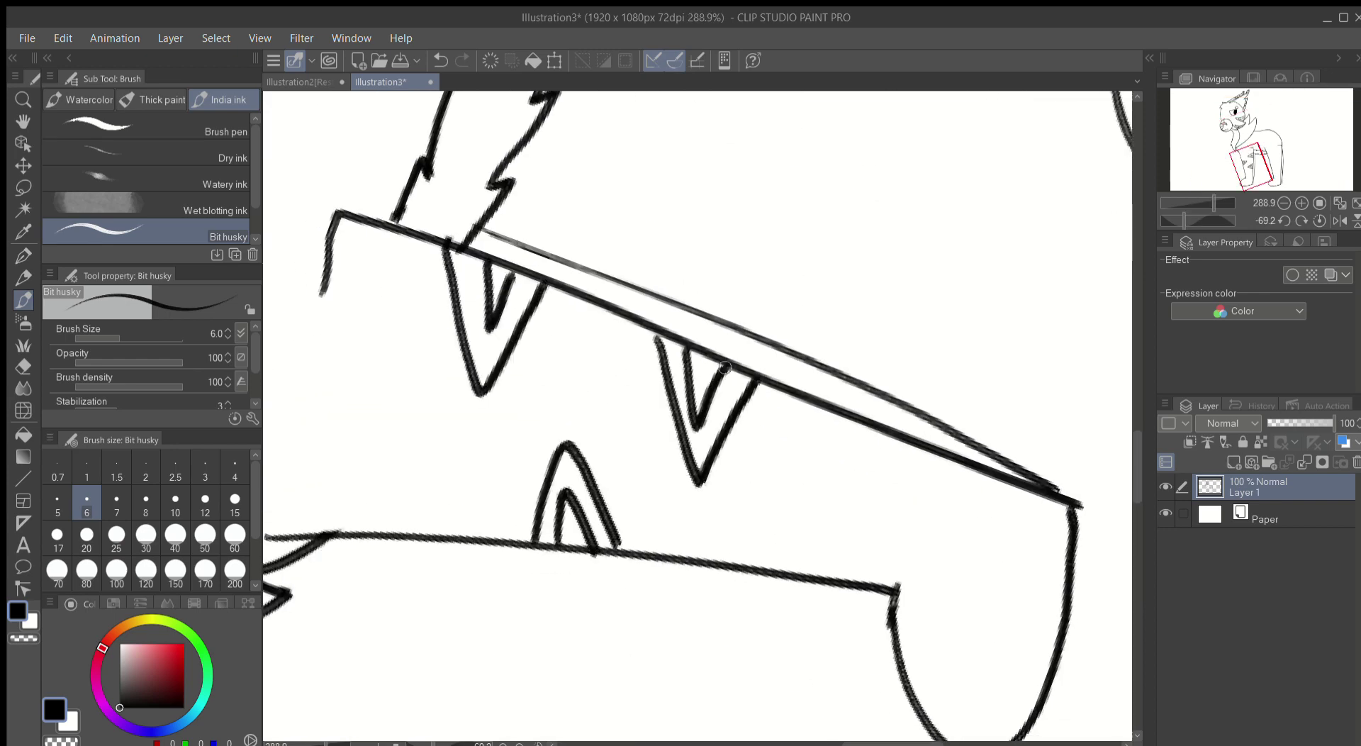
scroll(724, 367, "down", 3)
left_click_drag(734, 312, 730, 440)
Step: Try a tail that dips low behind the hind leg, with a long underside tuft and a tall pointed tip, and undo it
scroll(730, 440, "down", 4)
scroll(730, 439, "up", 2)
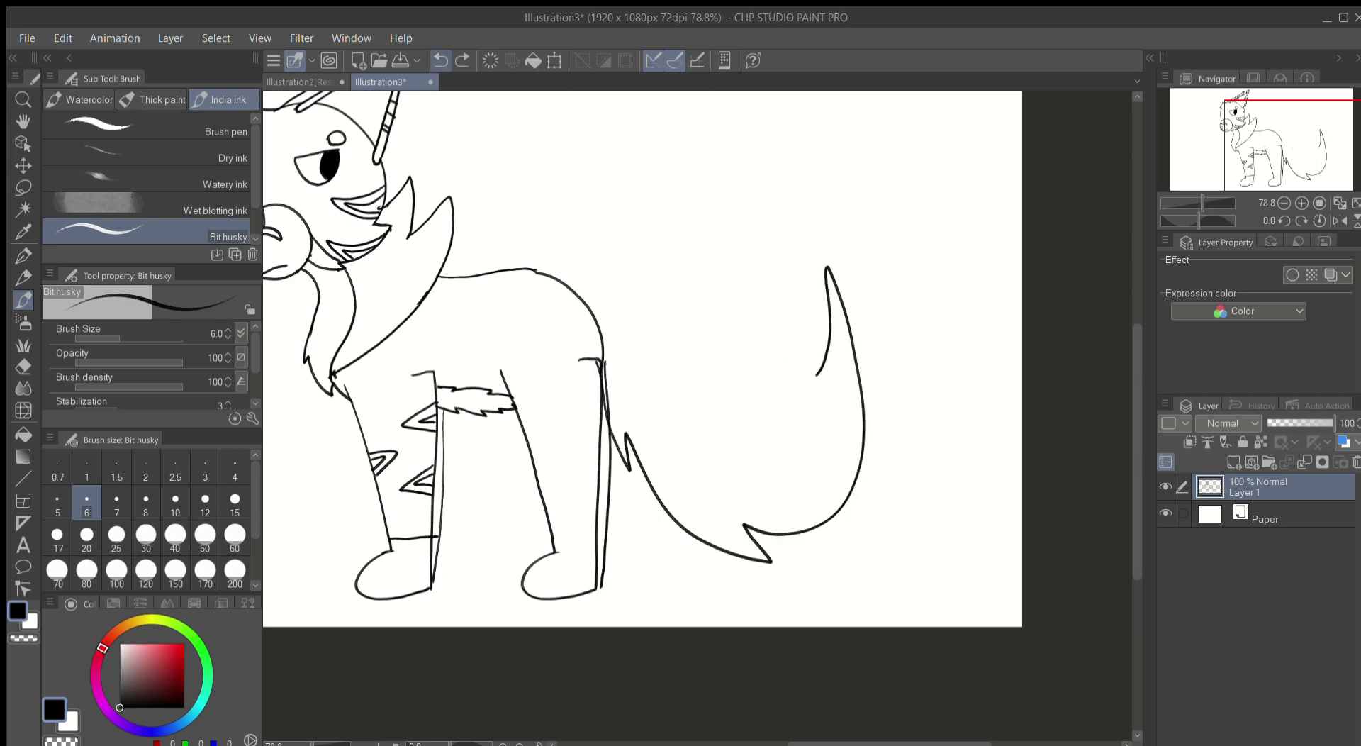
key("ctrl+z")
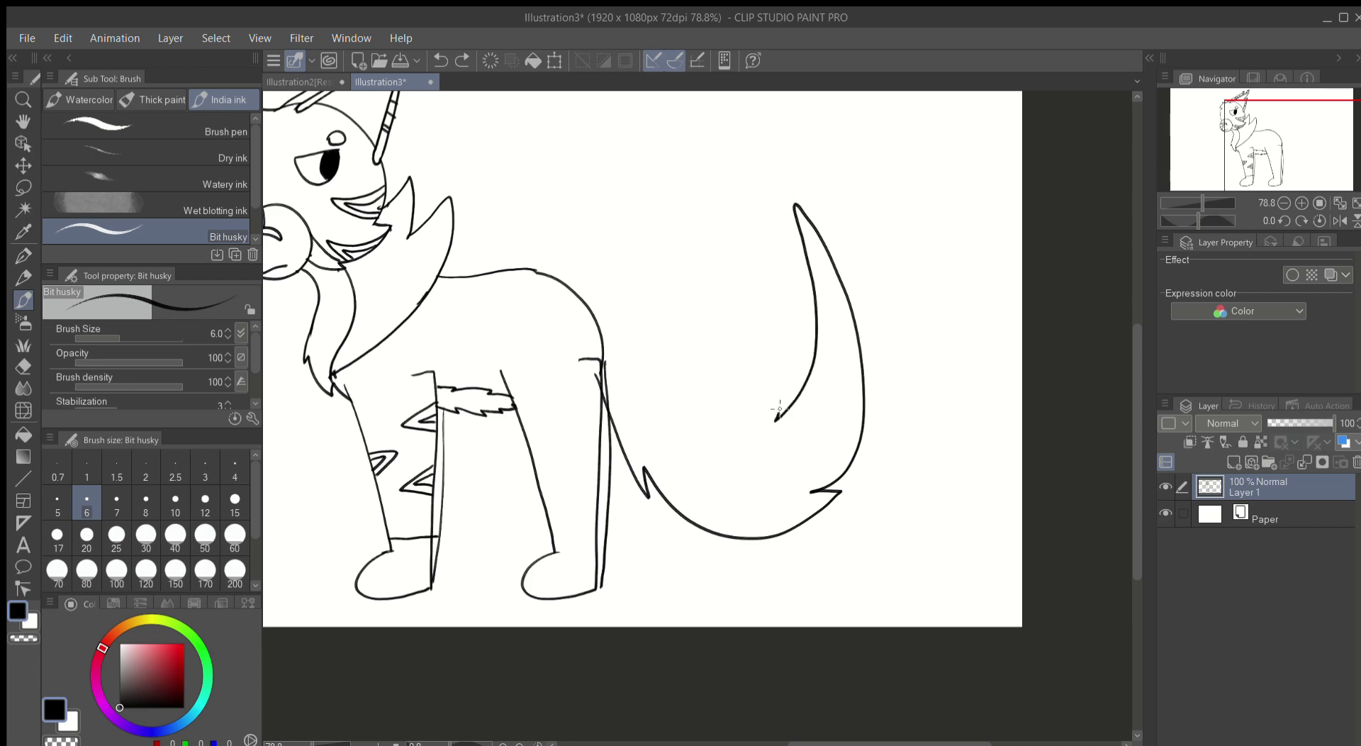
Step: Try a rounder low tail with a small outer tuft and two inner tufts, trim its overlap at the rump, and undo it
left_click_drag(632, 330, 553, 277)
scroll(553, 276, "down", 3)
scroll(638, 354, "up", 6)
key("e")
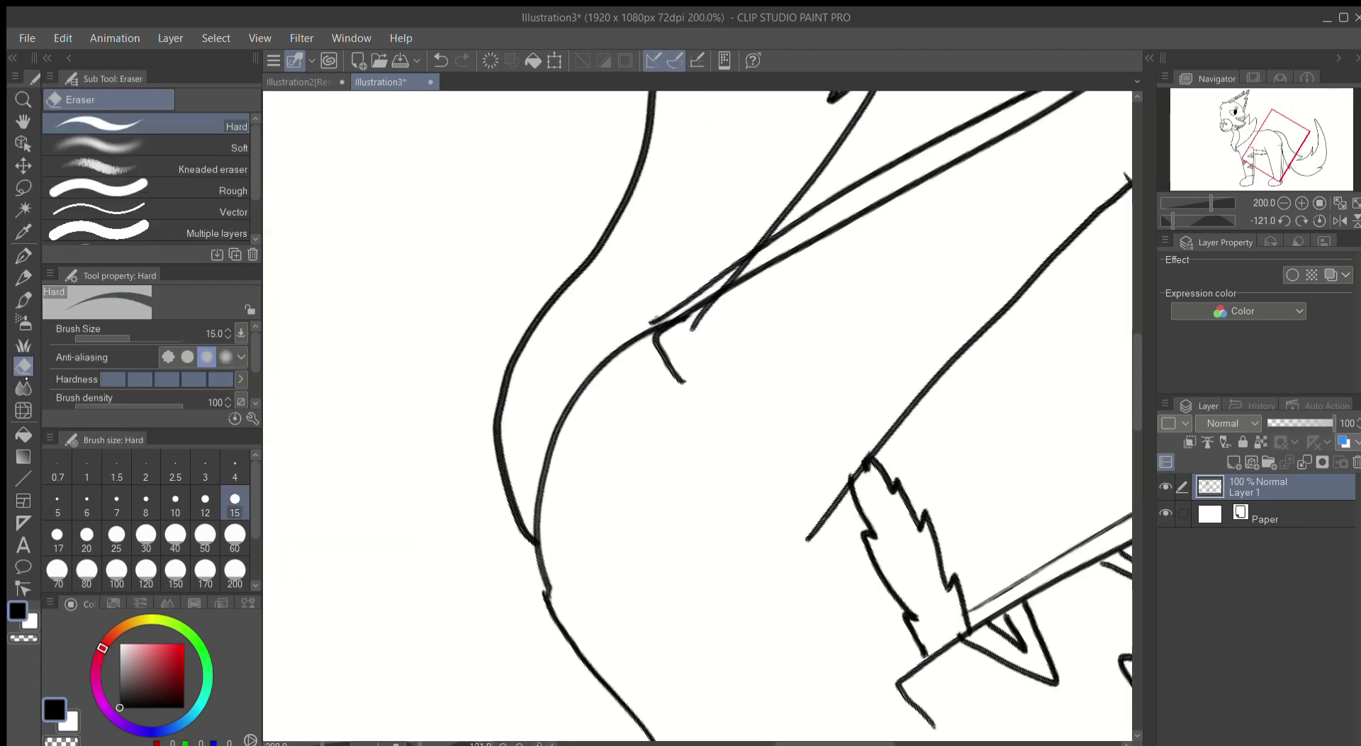
key("ctrl+0")
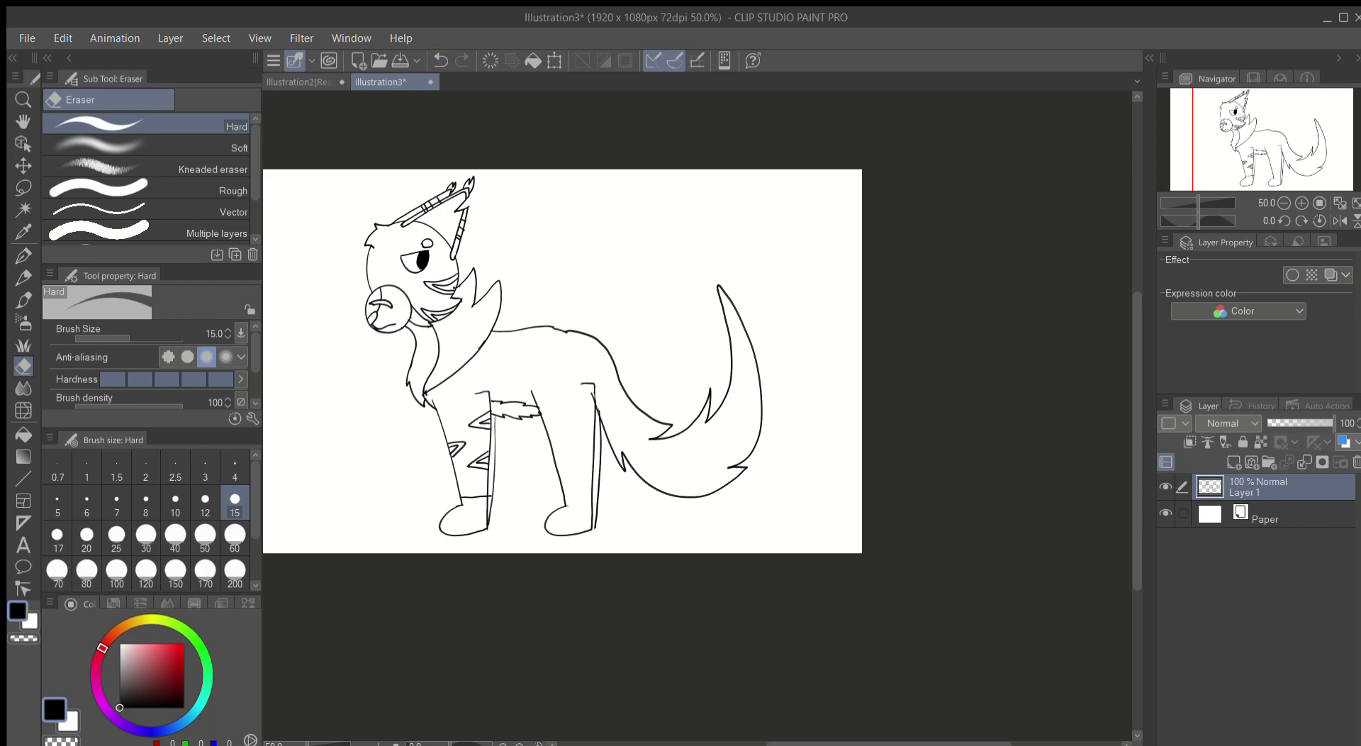
key("ctrl+z")
Step: Try a tail curling high above the rump with ragged tufts, clean up where it meets the body, and undo it
key("b")
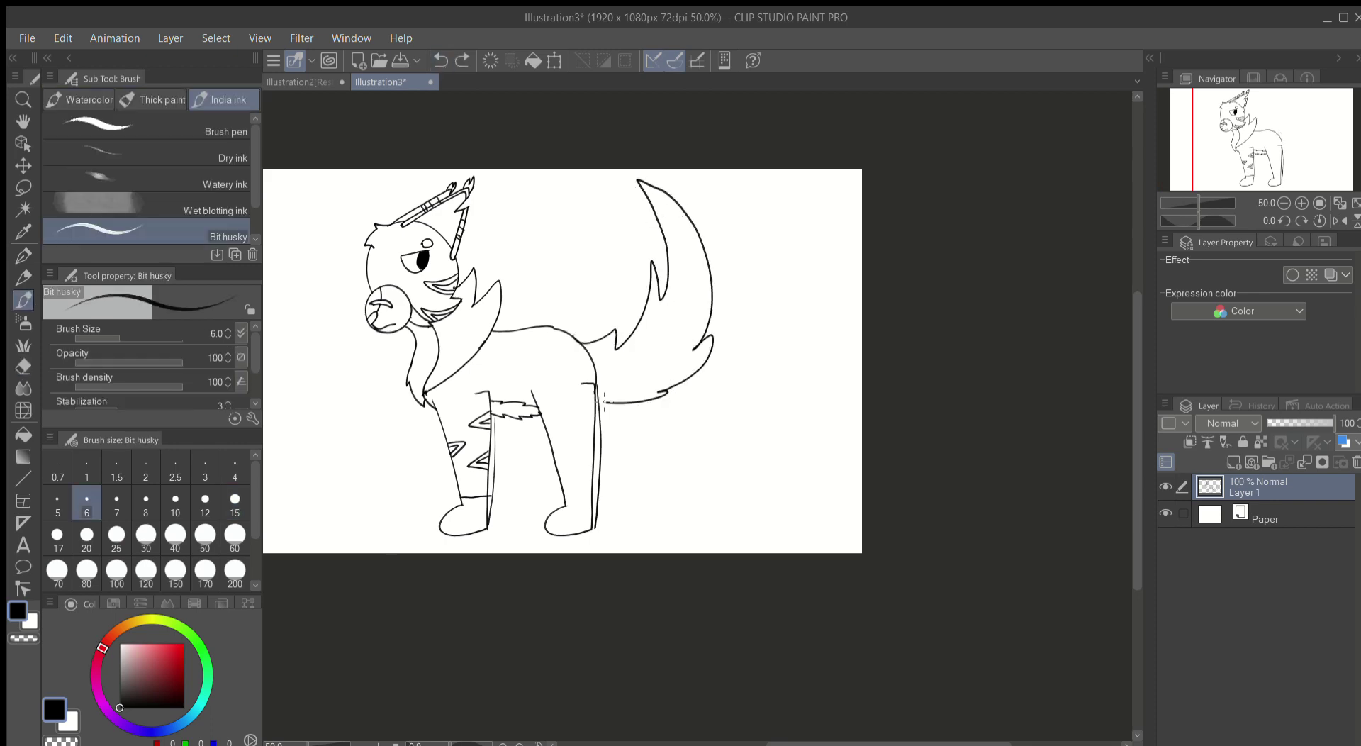
left_click_drag(616, 403, 581, 432)
scroll(616, 403, "up", 10)
key("e")
mouse_move(416, 356)
left_mouse_down()
mouse_move(521, 323)
mouse_move(744, 360)
left_mouse_up()
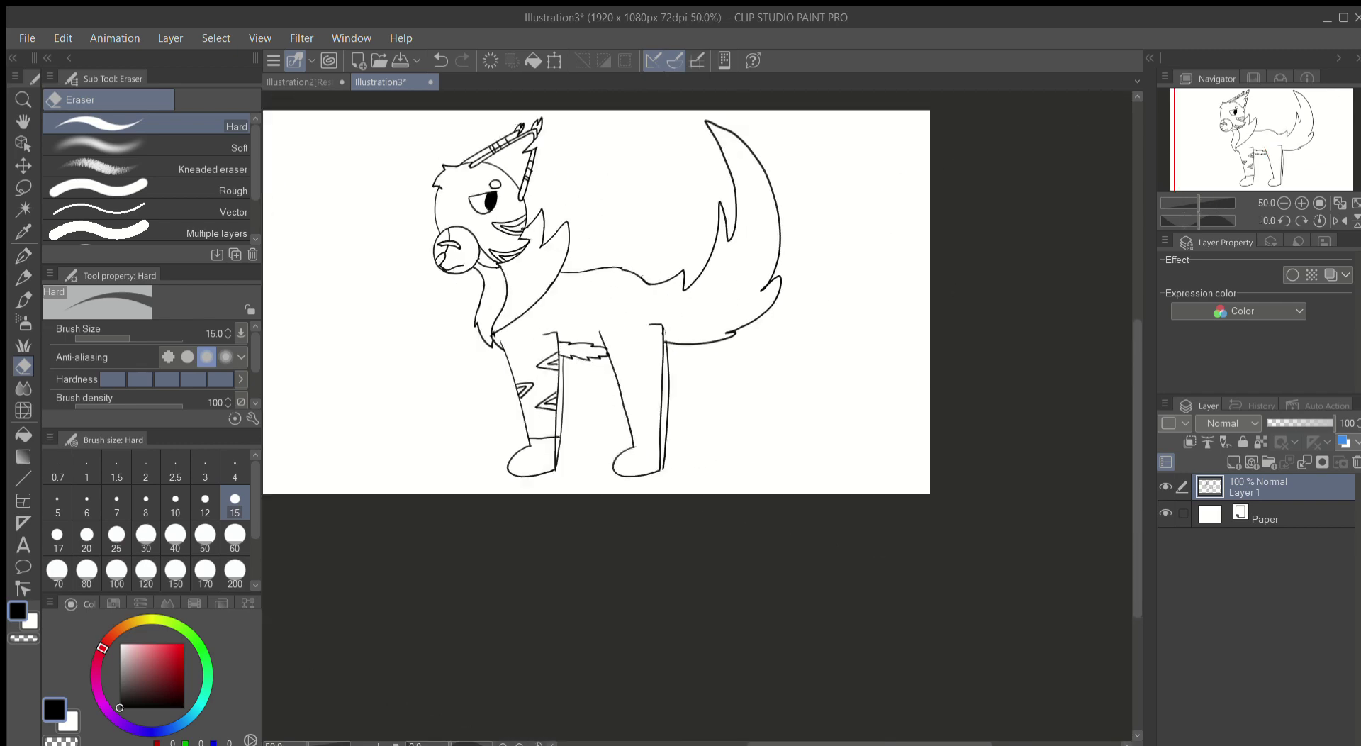
key("b")
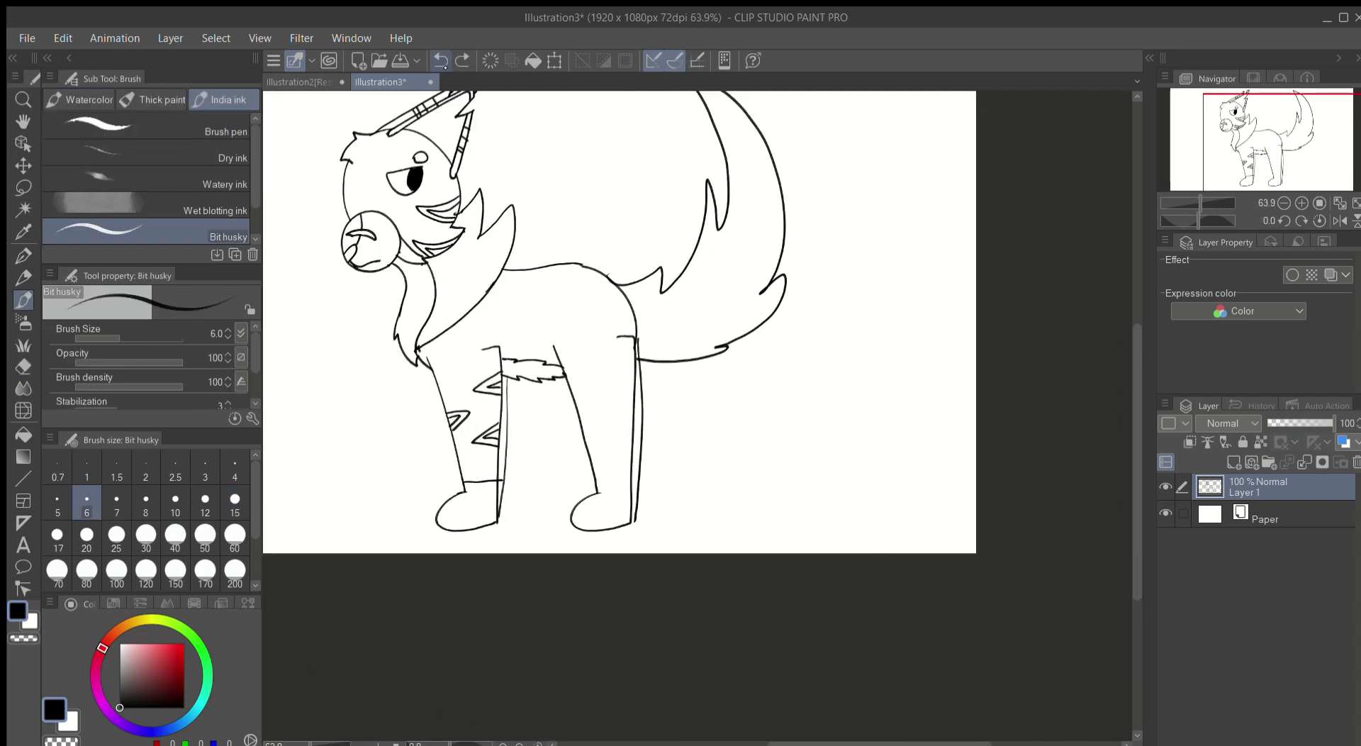
left_click(440, 60)
Step: Try a low-dipping tail with jagged tufts that flows from the back line, erase the overlapping lines, and undo it
left_click_drag(634, 349, 668, 454)
mouse_move(604, 270)
left_mouse_down()
mouse_move(538, 389)
mouse_move(407, 551)
left_mouse_up()
scroll(567, 319, "up", 10)
key("e")
left_click_drag(872, 199, 717, 328)
key("b")
left_click_drag(592, 559, 840, 269)
key("ctrl+0")
scroll(694, 354, "down", 3)
scroll(695, 355, "up", 3)
left_click(441, 60)
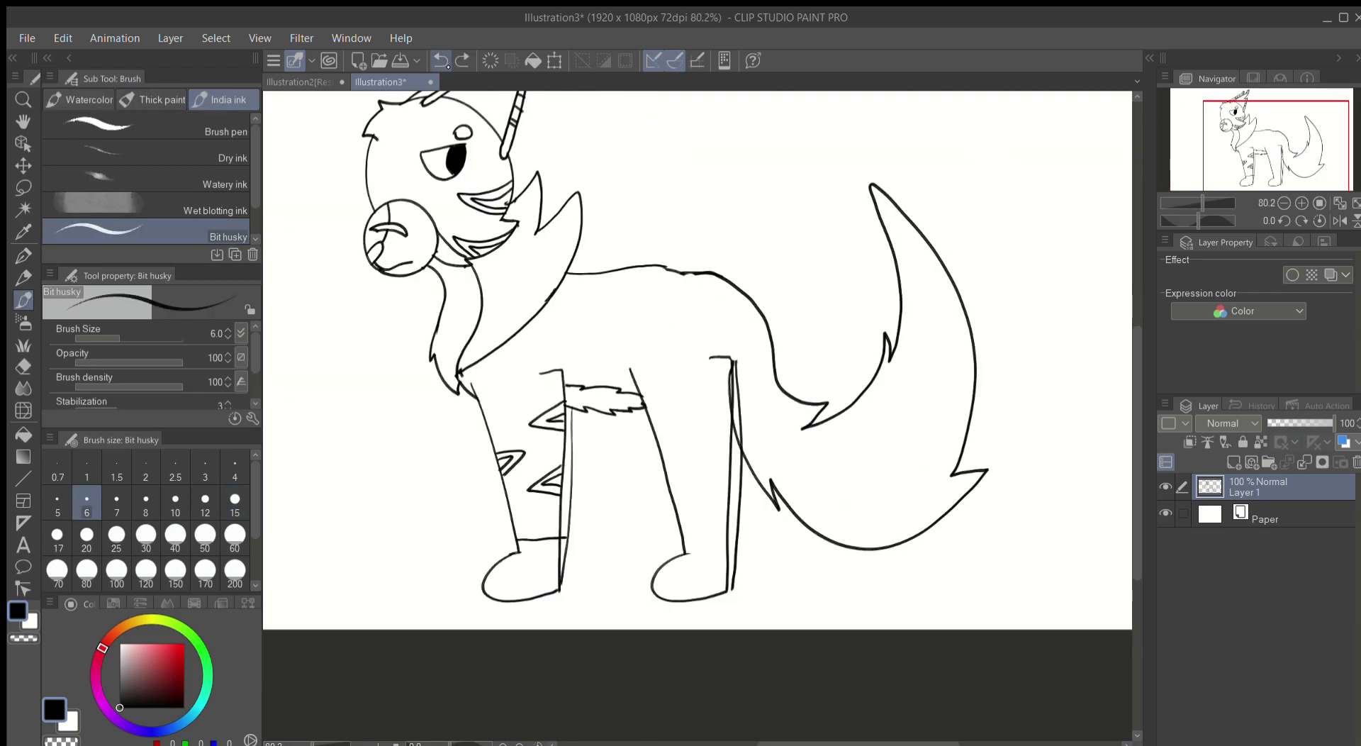
left_click(441, 60)
Step: Try a tail outline sweeping from the hind leg up to a hooked tip, including its inner edge, and undo the strokes
left_click_drag(744, 319, 538, 347)
mouse_move(528, 401)
left_mouse_down()
mouse_move(550, 480)
mouse_move(654, 563)
mouse_move(751, 231)
left_mouse_up()
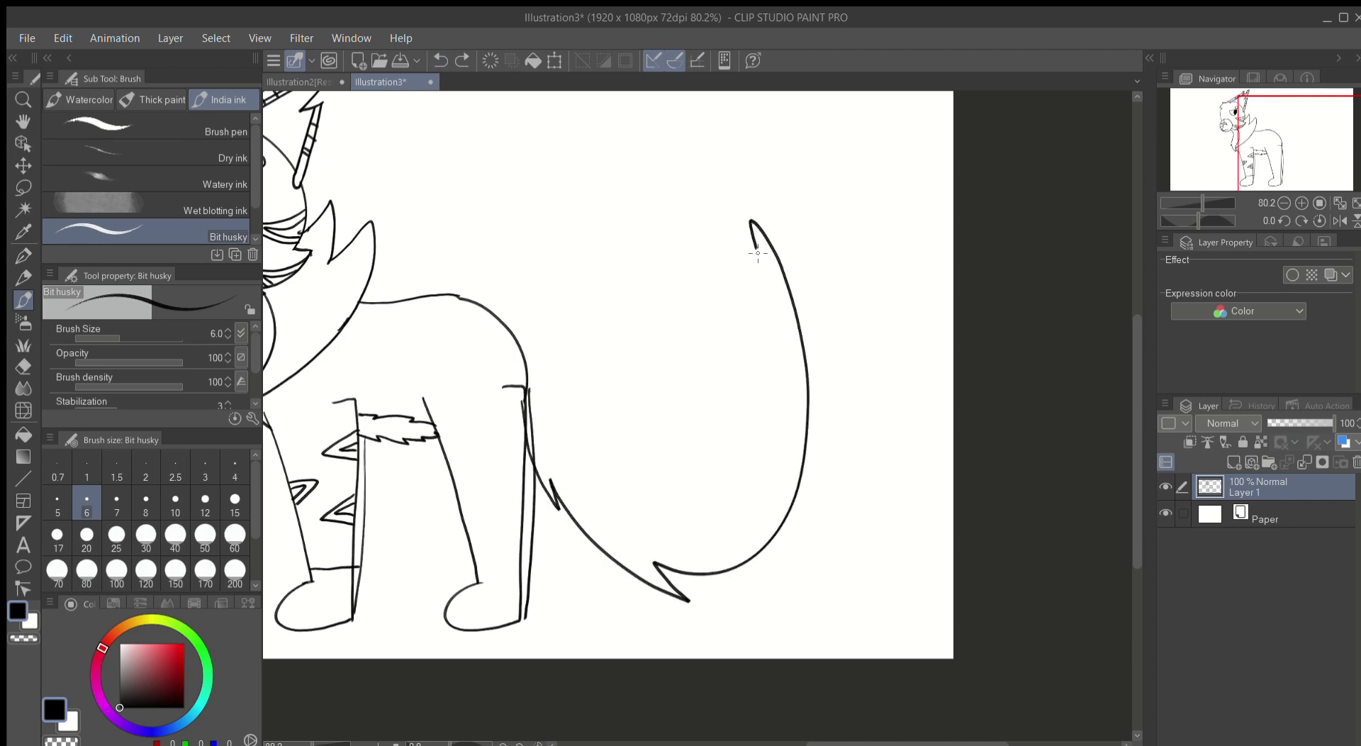
key("ctrl+z")
left_click_drag(709, 336, 624, 234)
left_click_drag(695, 415, 723, 312)
key("ctrl+z")
key("ctrl+0")
Step: Draw a large low-dipping tail with tufts on both edges and a tall point, and erase the overlapping lines at the rump
mouse_move(535, 386)
left_mouse_down()
mouse_move(567, 535)
mouse_move(759, 253)
left_mouse_up()
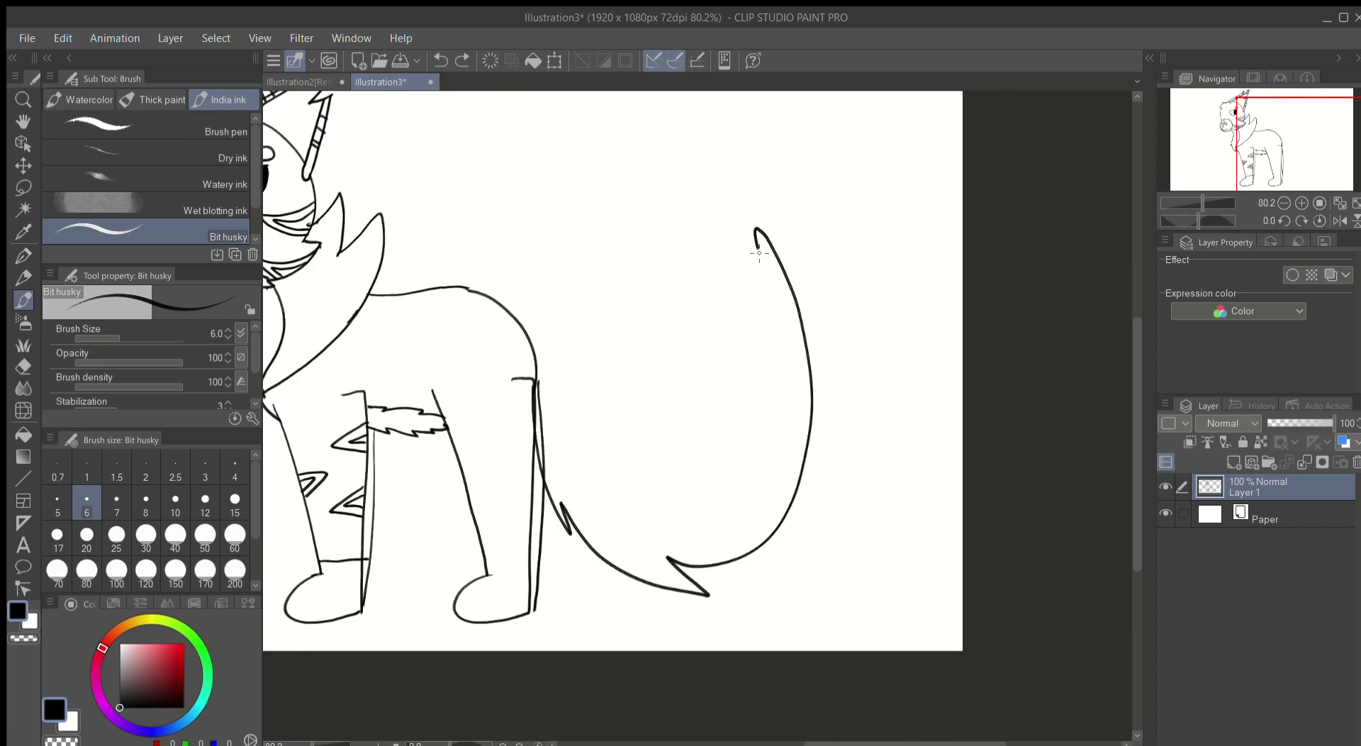
left_click_drag(489, 290, 539, 234)
scroll(539, 234, "up", 8)
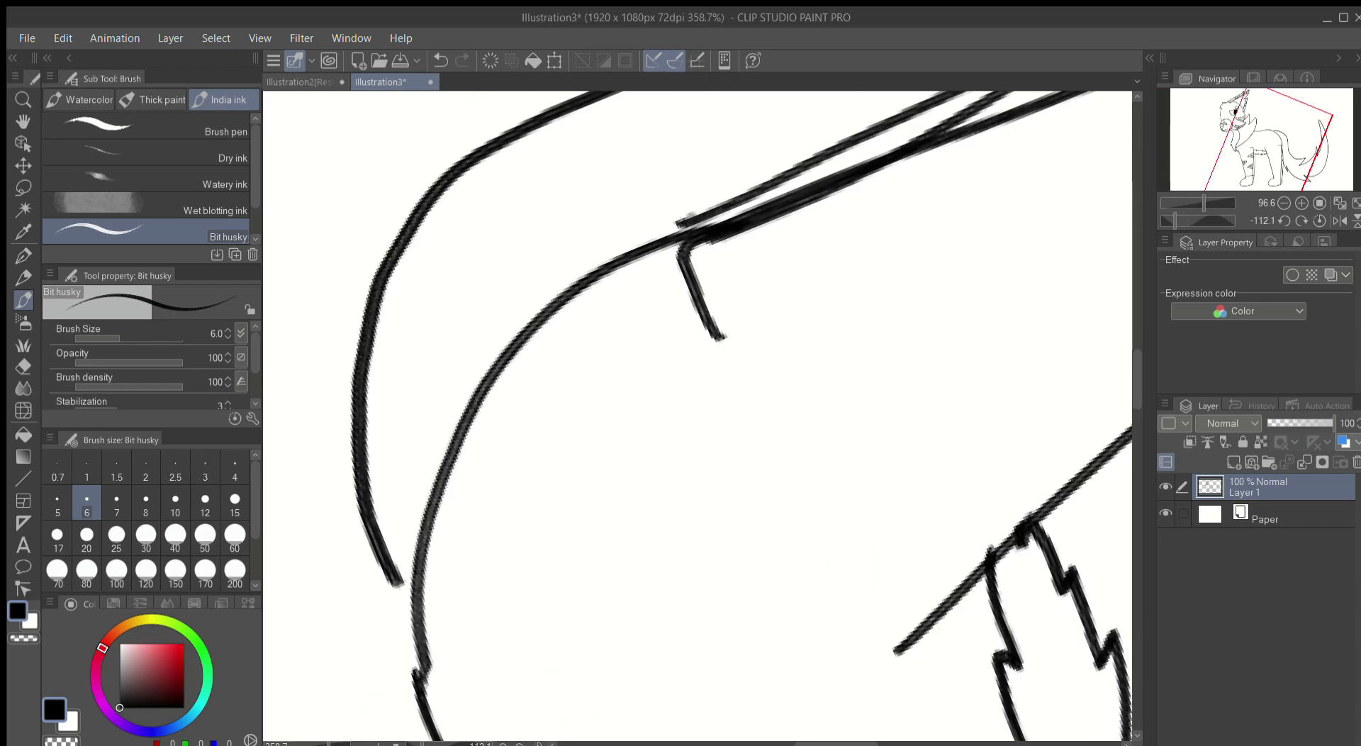
key("e")
mouse_move(492, 365)
left_mouse_down()
mouse_move(605, 268)
mouse_move(496, 362)
left_mouse_up()
mouse_move(936, 115)
left_mouse_down()
mouse_move(815, 267)
mouse_move(639, 334)
left_mouse_up()
scroll(639, 335, "down", 10)
key("ctrl+0")
Step: Erase the outer edge and tufts of the neck ruff with the Hard eraser at size 60
scroll(769, 130, "up", 8)
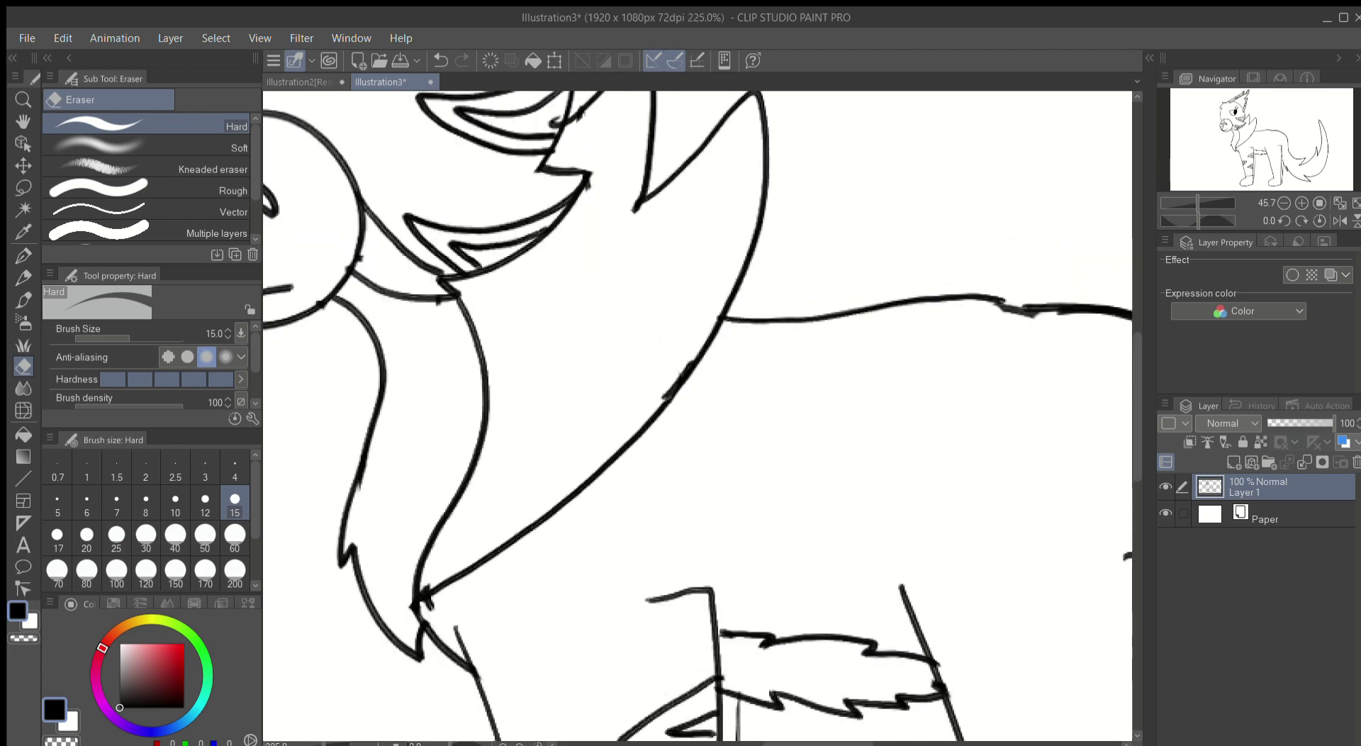
left_click(235, 535)
left_click_drag(768, 130, 650, 130)
Step: Redraw the neck ruff's outer edge with two pointed tufts behind the cheek and a long curve down to the chest
key("b")
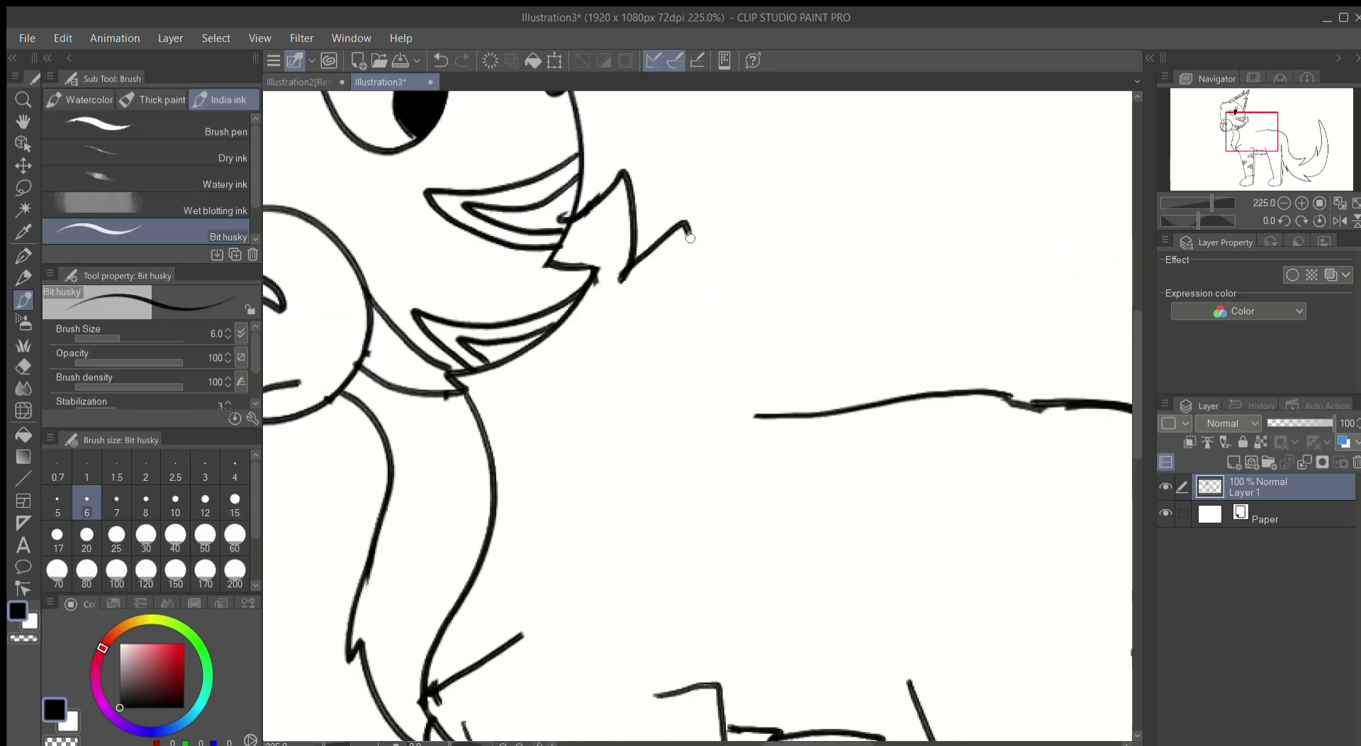
scroll(649, 184, "down", 6)
left_click_drag(567, 170, 638, 227)
key("ctrl+0")
scroll(698, 419, "up", 5)
left_click(440, 60)
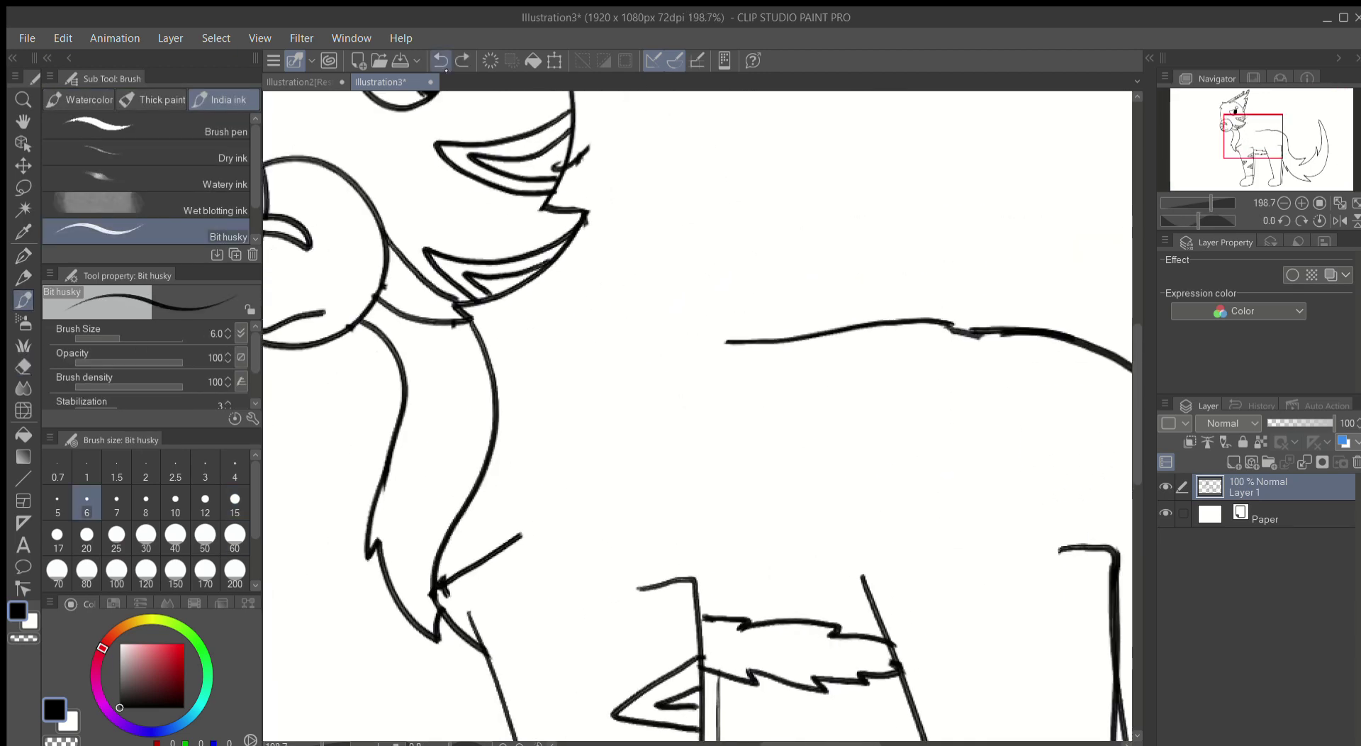
left_click_drag(697, 158, 681, 212)
left_click_drag(699, 418, 603, 482)
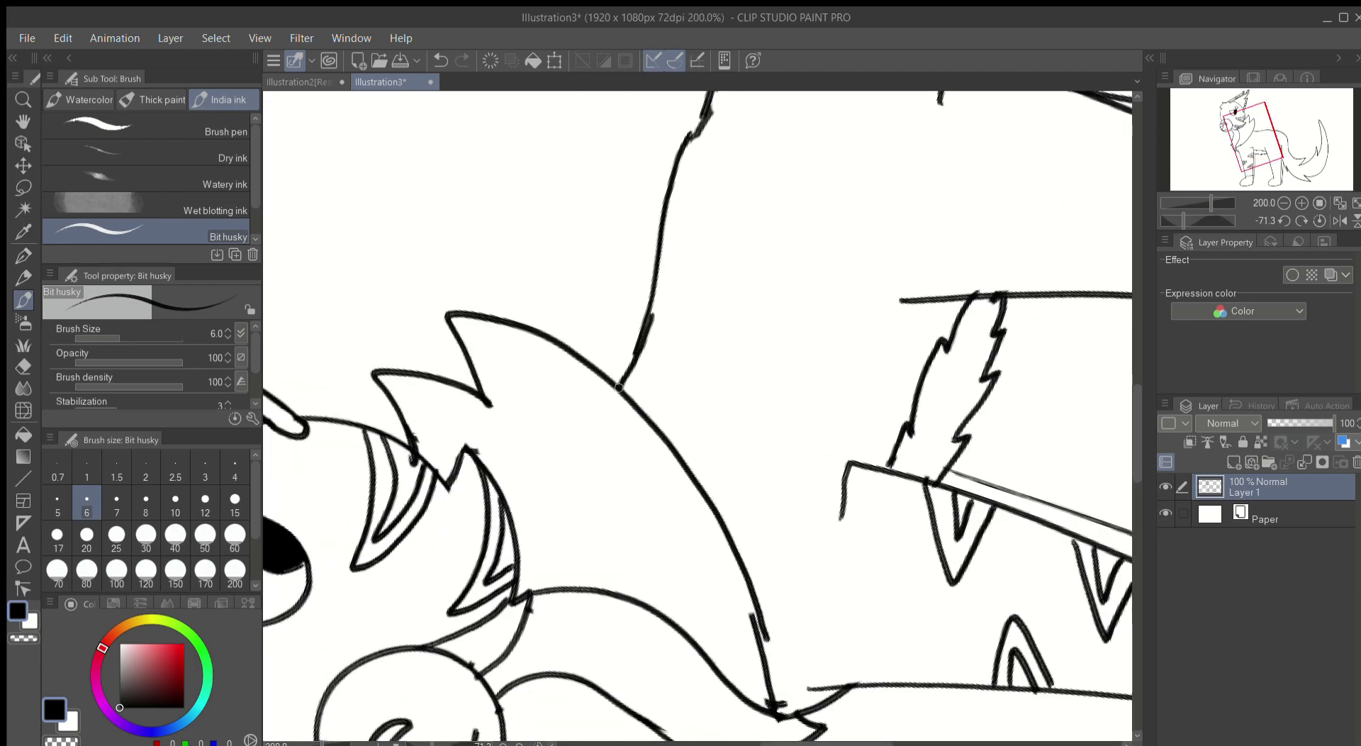
Step: Draw a curved line across the middle of the hind leg and three nested triangular stripes along the leg's edges
scroll(727, 310, "down", 6)
scroll(617, 386, "up", 5)
left_click_drag(617, 386, 567, 411)
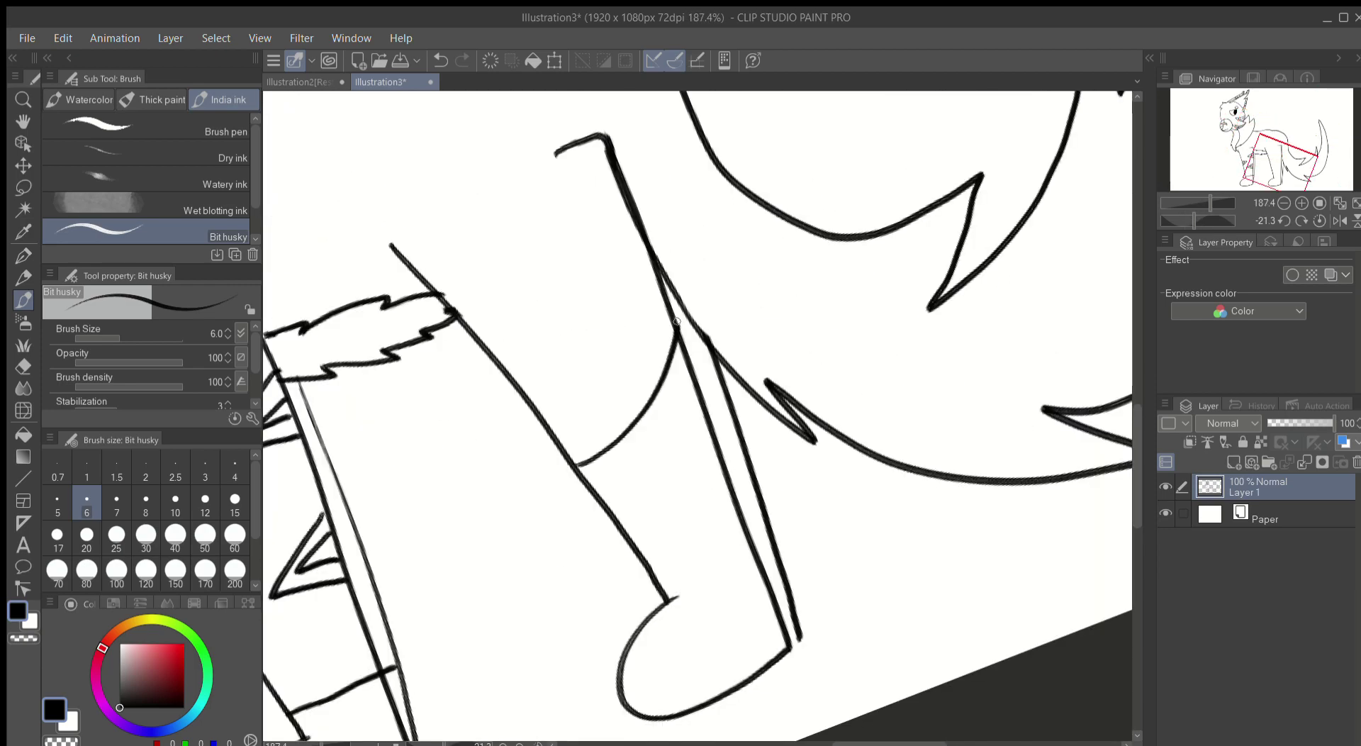
scroll(617, 385, "down", 6)
scroll(597, 176, "up", 5)
left_click_drag(597, 213, 567, 234)
left_click_drag(599, 102, 597, 175)
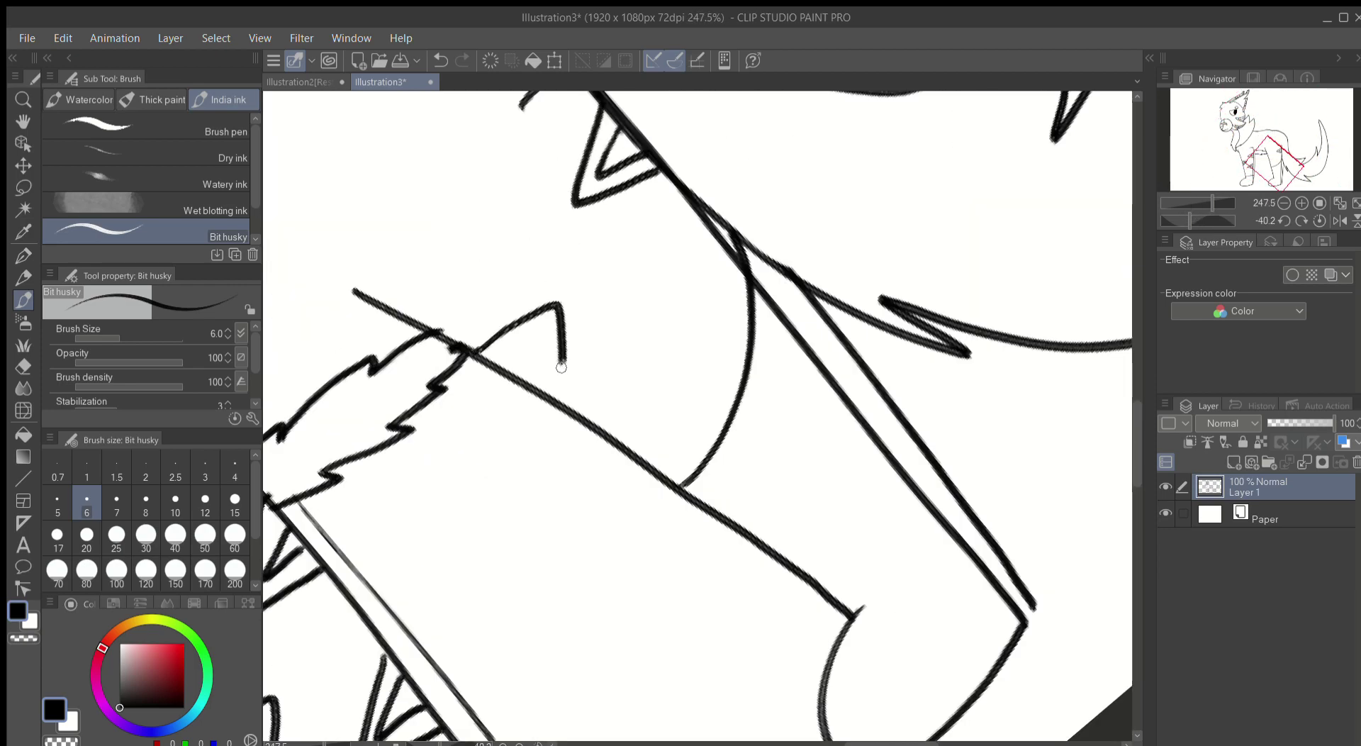
mouse_move(697, 232)
left_mouse_down()
mouse_move(745, 312)
mouse_move(694, 368)
left_mouse_up()
scroll(744, 312, "down", 6)
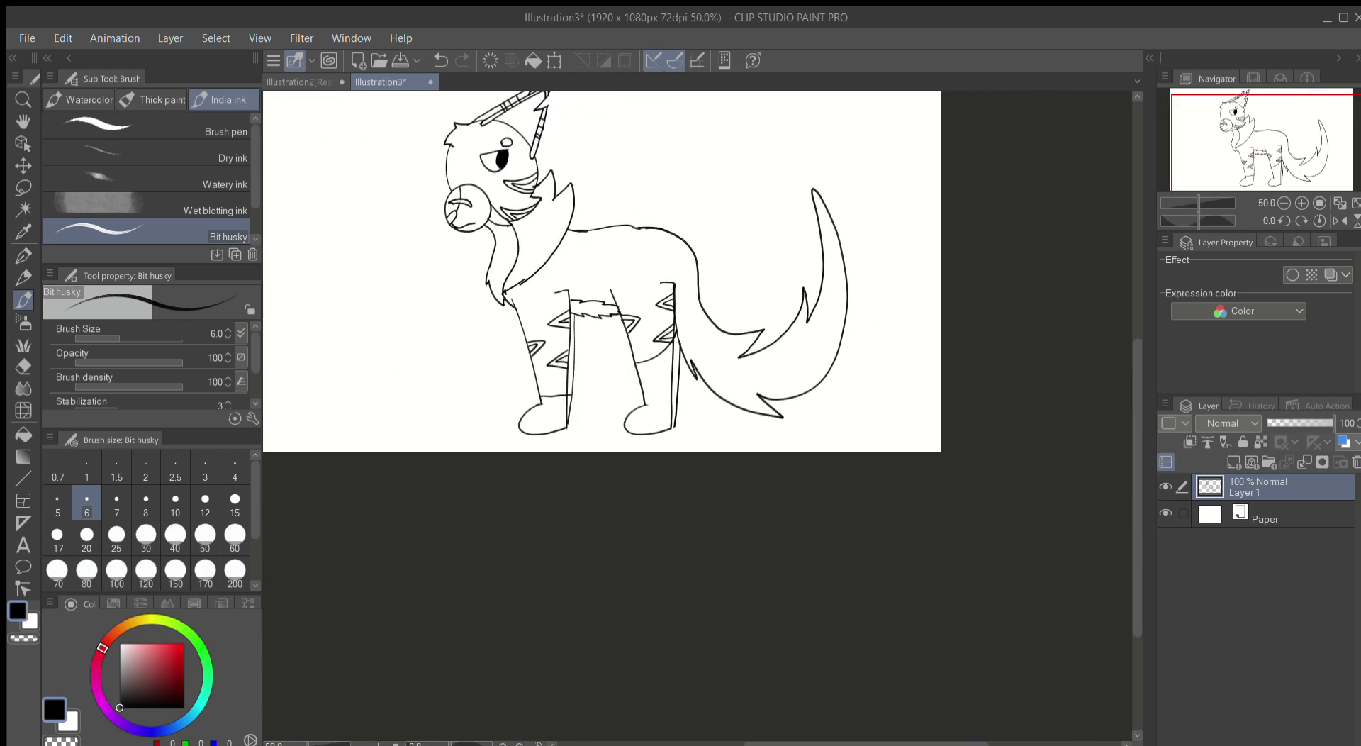
Step: Draw a zigzag line across the tail and pairs of curved bands between it and the rump
scroll(695, 368, "up", 6)
scroll(857, 447, "down", 5)
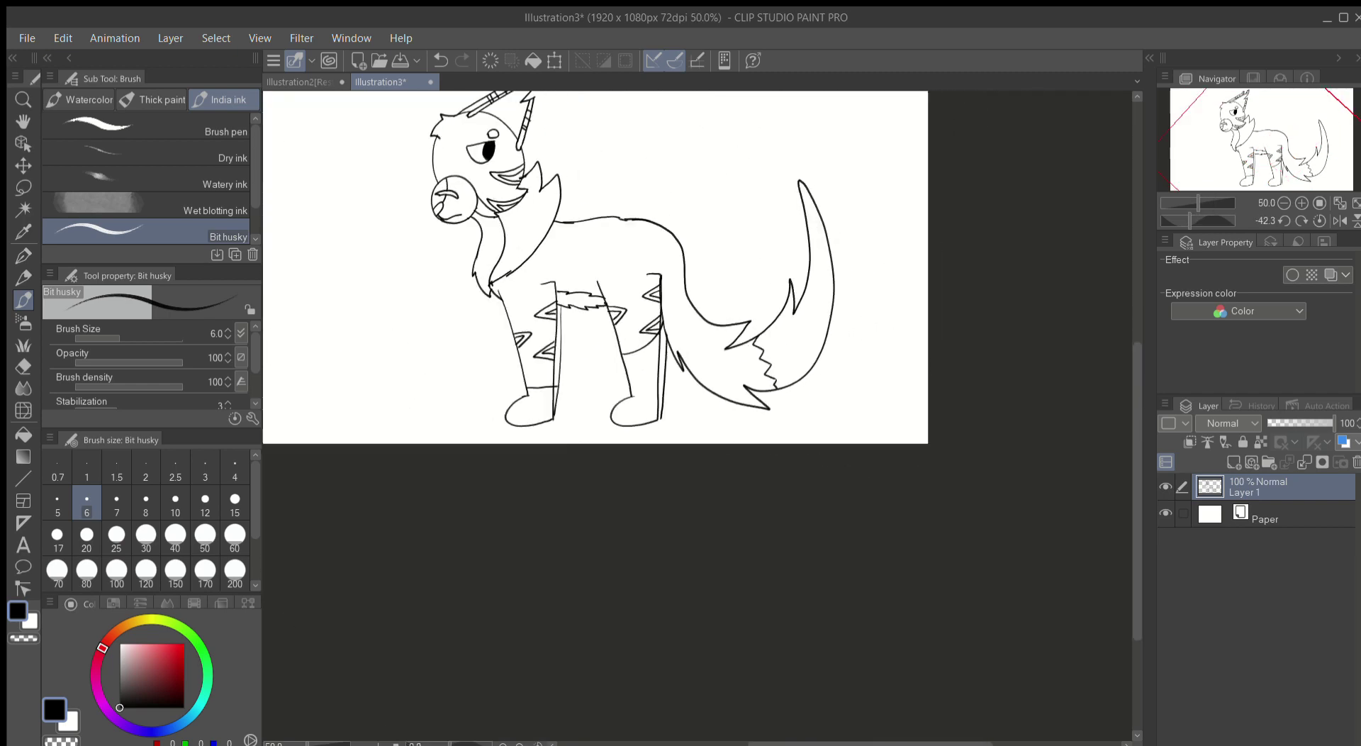
scroll(702, 355, "up", 5)
left_click_drag(705, 215, 659, 525)
mouse_move(759, 210)
left_mouse_down()
mouse_move(677, 454)
mouse_move(741, 560)
left_mouse_up()
left_click_drag(581, 139, 474, 309)
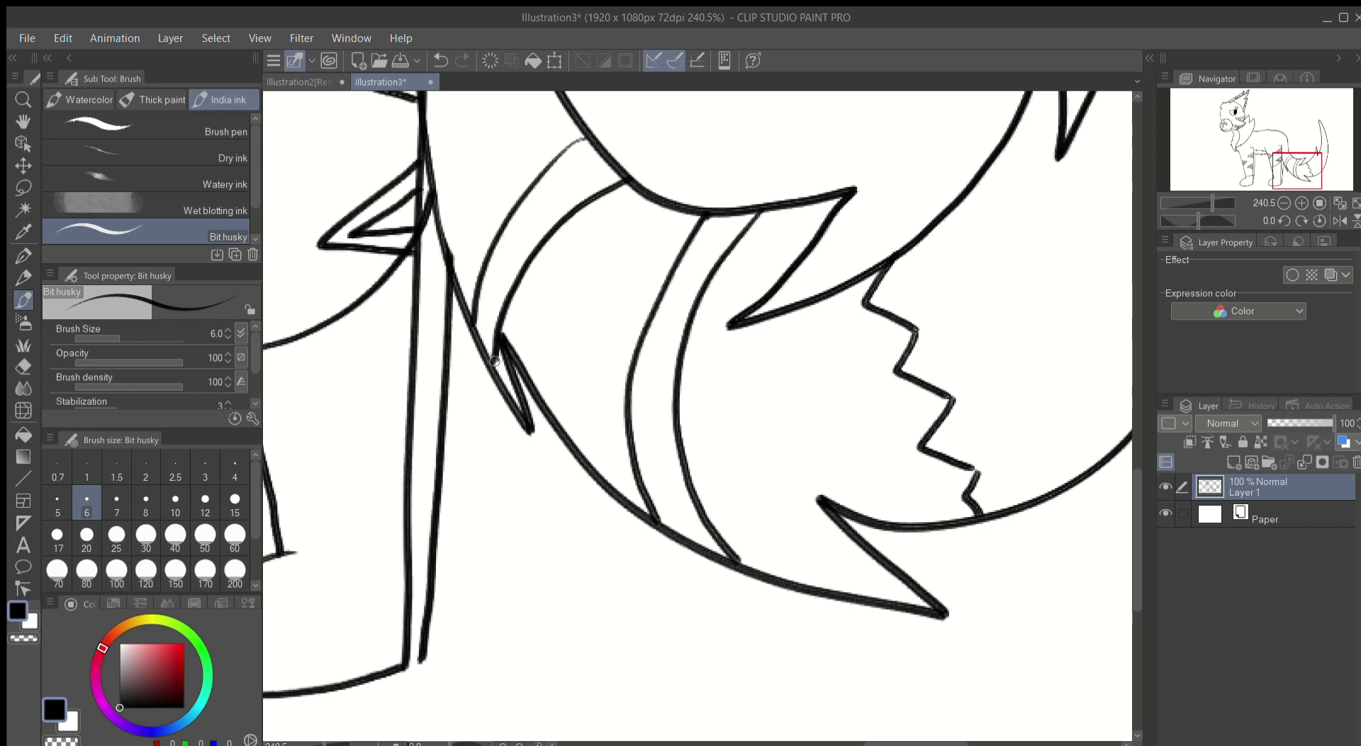
left_click_drag(494, 360, 552, 558)
left_click_drag(593, 188, 485, 273)
scroll(493, 364, "down", 6)
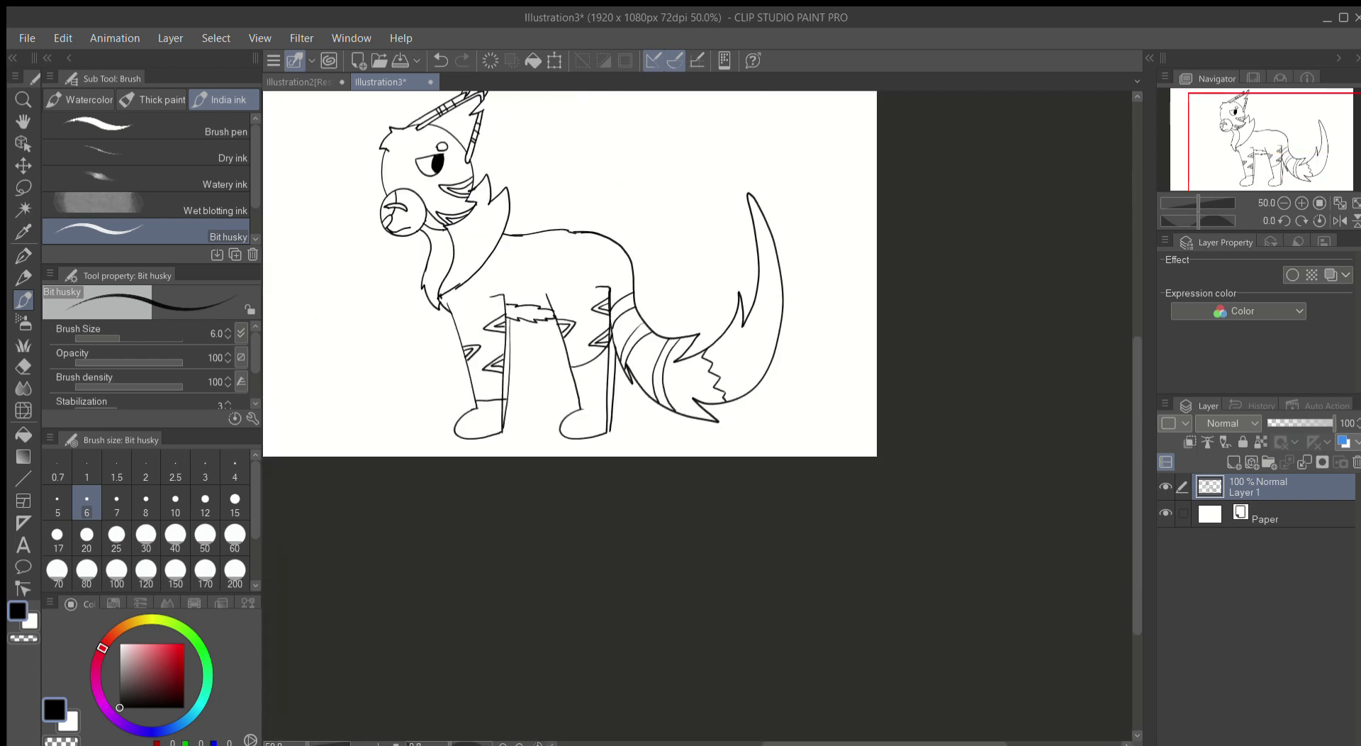
Step: Draw three long nested triangular stripes hanging down from the back line between the ruff and the rump
scroll(556, 265, "up", 2)
scroll(637, 354, "up", 4)
left_click_drag(695, 237, 635, 432)
left_click_drag(567, 319, 659, 305)
mouse_move(698, 184)
left_mouse_down()
mouse_move(573, 368)
mouse_move(694, 503)
left_mouse_up()
left_click_drag(662, 204, 567, 303)
left_click_drag(707, 261, 575, 353)
left_click_drag(582, 212, 525, 411)
left_click_drag(580, 292, 490, 369)
scroll(493, 451, "down", 4)
scroll(493, 450, "up", 4)
mouse_move(466, 287)
left_mouse_down()
mouse_move(434, 434)
mouse_move(564, 248)
mouse_move(534, 243)
left_mouse_up()
left_click_drag(613, 438, 715, 226)
mouse_move(620, 237)
left_mouse_down()
mouse_move(628, 355)
mouse_move(672, 224)
left_mouse_up()
mouse_move(741, 227)
left_mouse_down()
mouse_move(835, 234)
mouse_move(803, 237)
left_mouse_up()
scroll(803, 237, "down", 5)
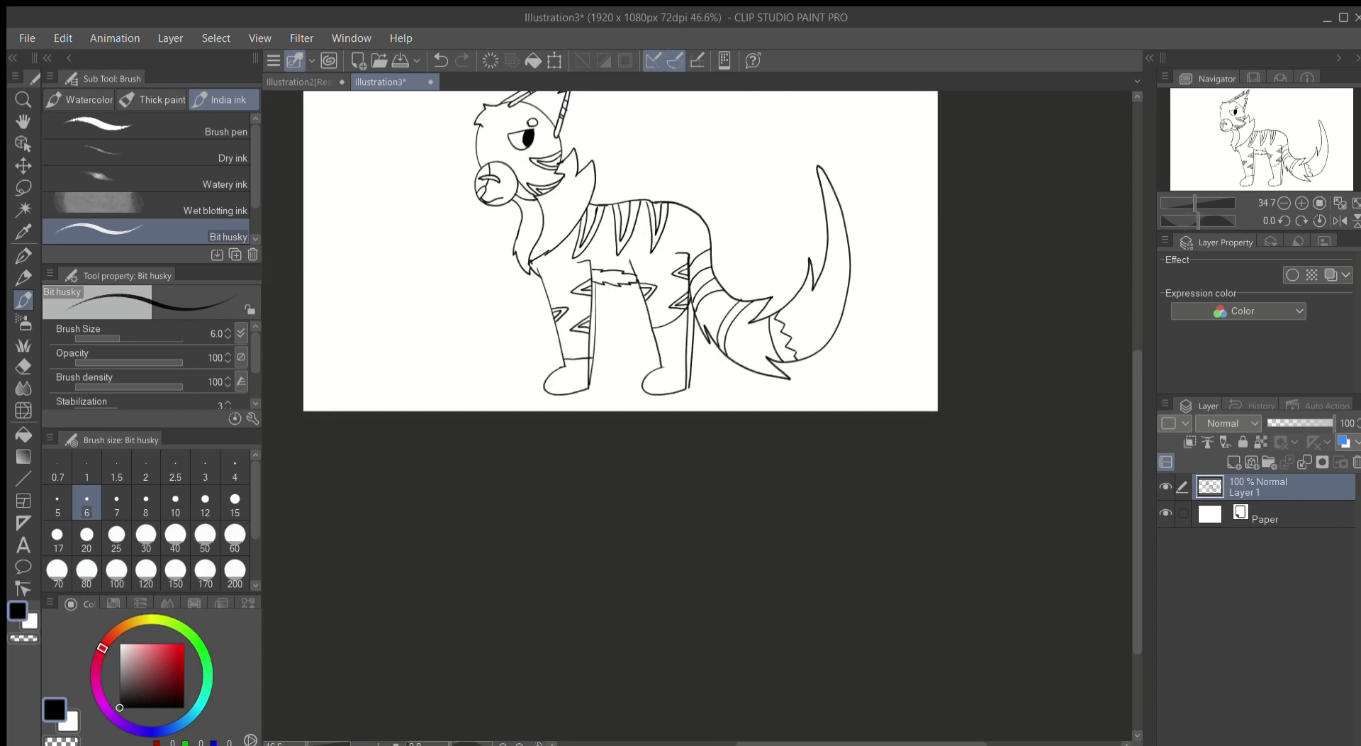
Step: Erase the banded tail together with the rump curve using the Hard eraser
scroll(720, 314, "up", 3)
key("e")
mouse_move(654, 413)
left_mouse_down()
mouse_move(593, 416)
mouse_move(720, 386)
mouse_move(798, 134)
mouse_move(844, 349)
left_mouse_up()
left_click_drag(564, 383, 576, 345)
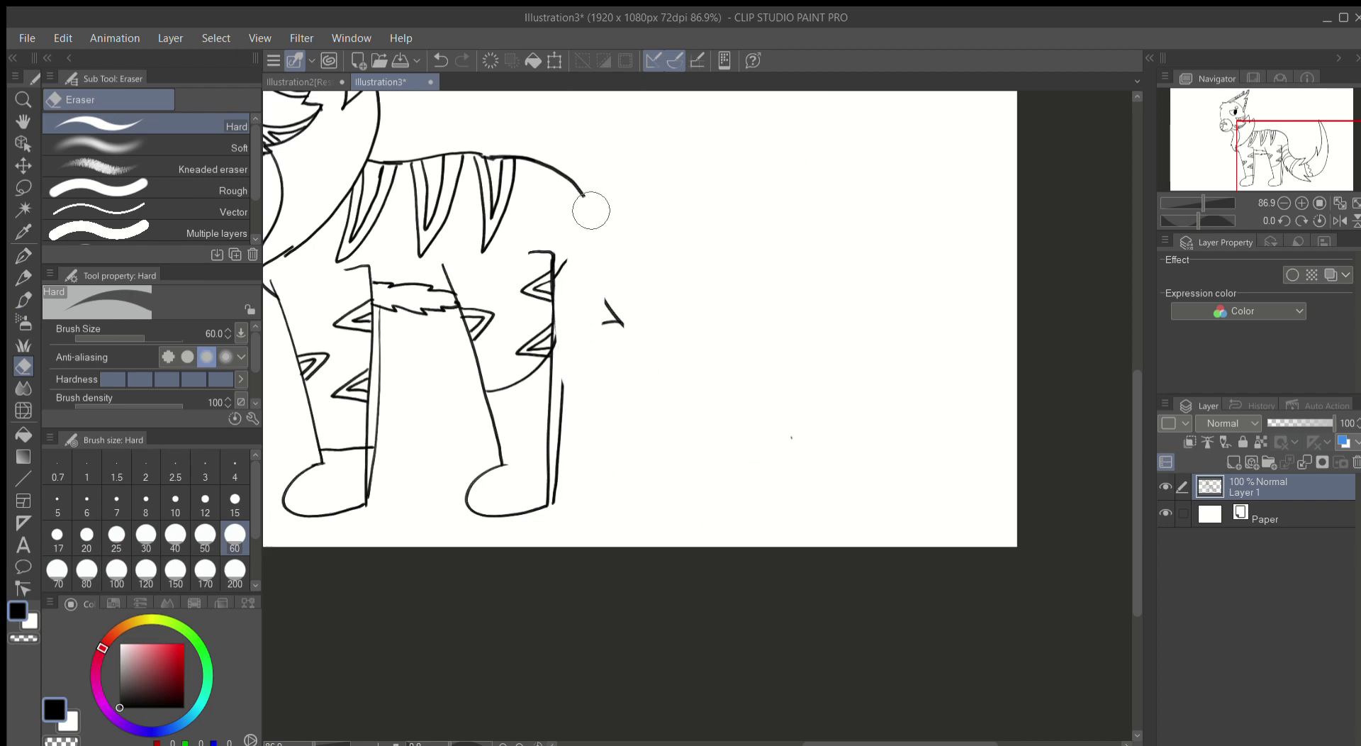
Step: Try a slimmer tail sweeping up in a wide arc, and undo back to the earlier banded tail
key("b")
left_click_drag(553, 298, 818, 165)
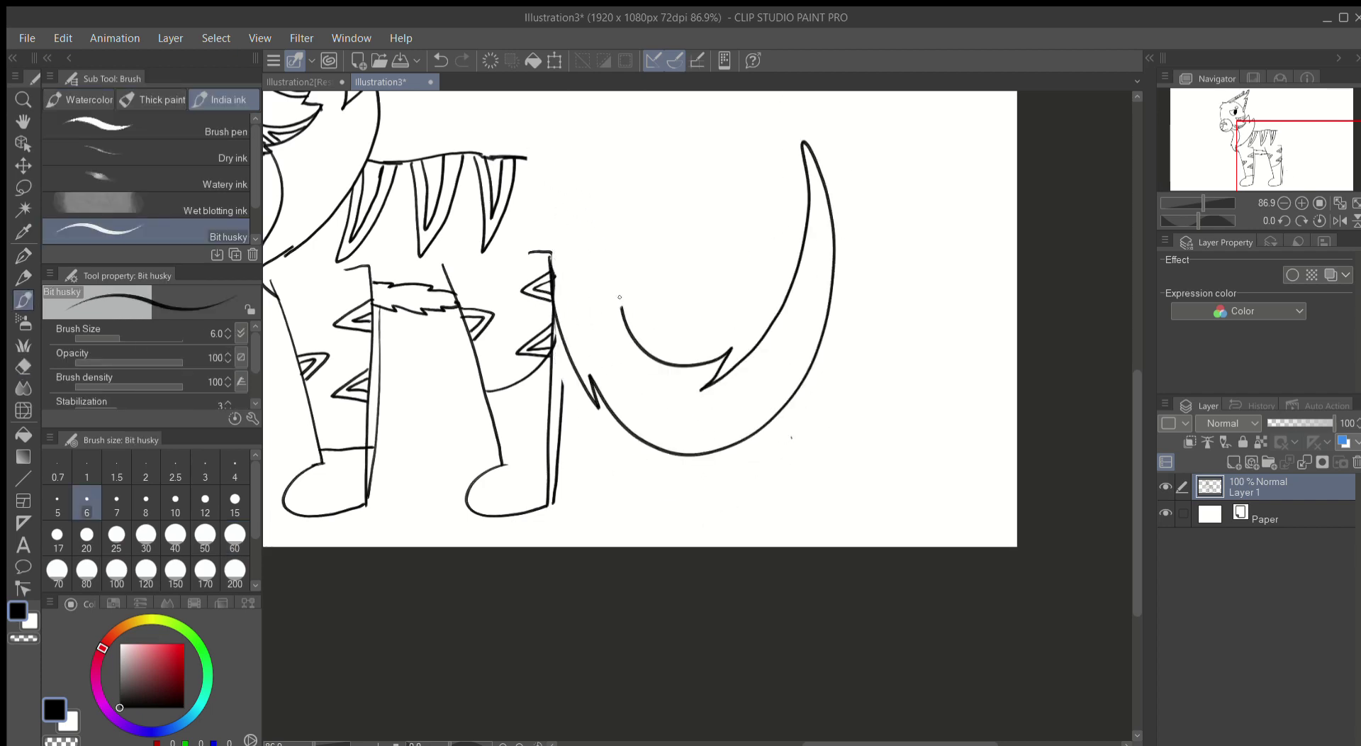
scroll(620, 297, "down", 5)
key("ctrl+z")
key("ctrl+z")
key("ctrl+z")
key("ctrl+z")
key("ctrl+z")
scroll(638, 319, "up", 4)
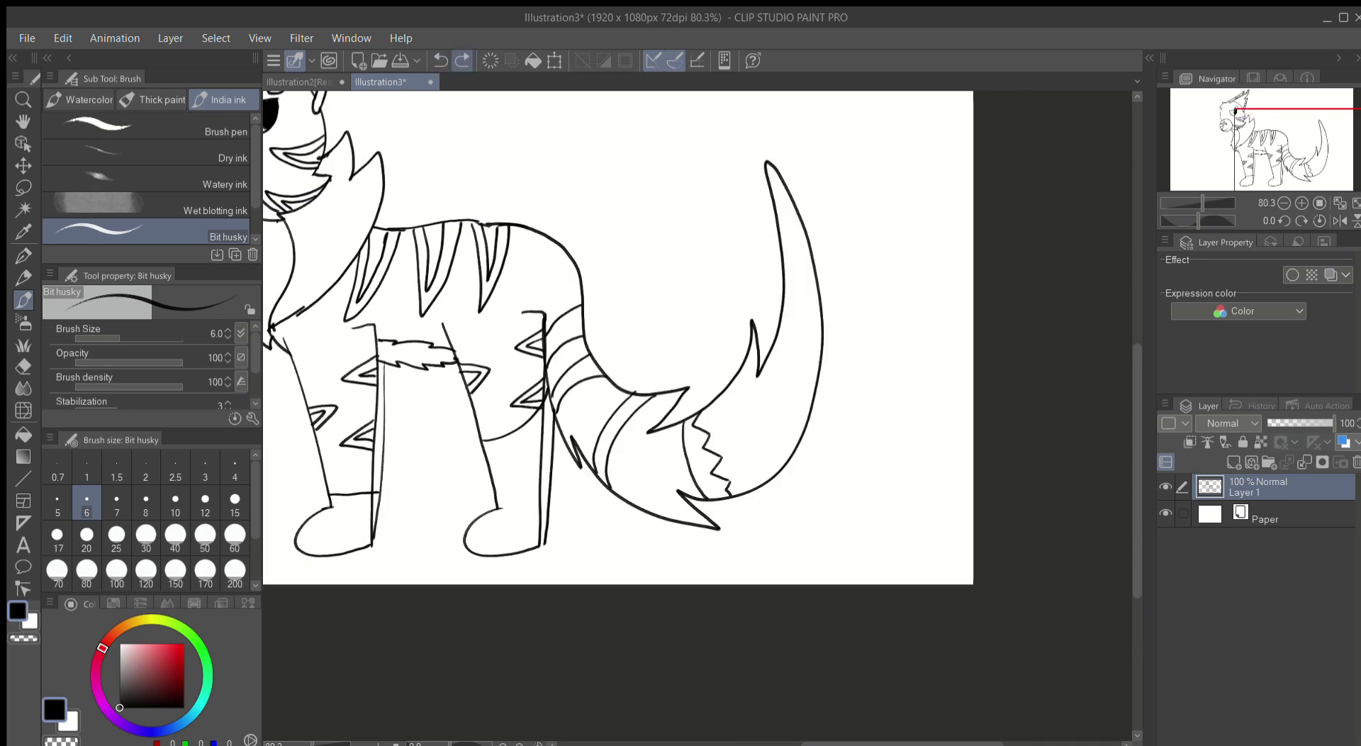
Step: Restore the state in which the banded tail and rump curve are erased
scroll(616, 338, "down", 2)
key("ctrl+z")
key("ctrl+z")
key("ctrl+z")
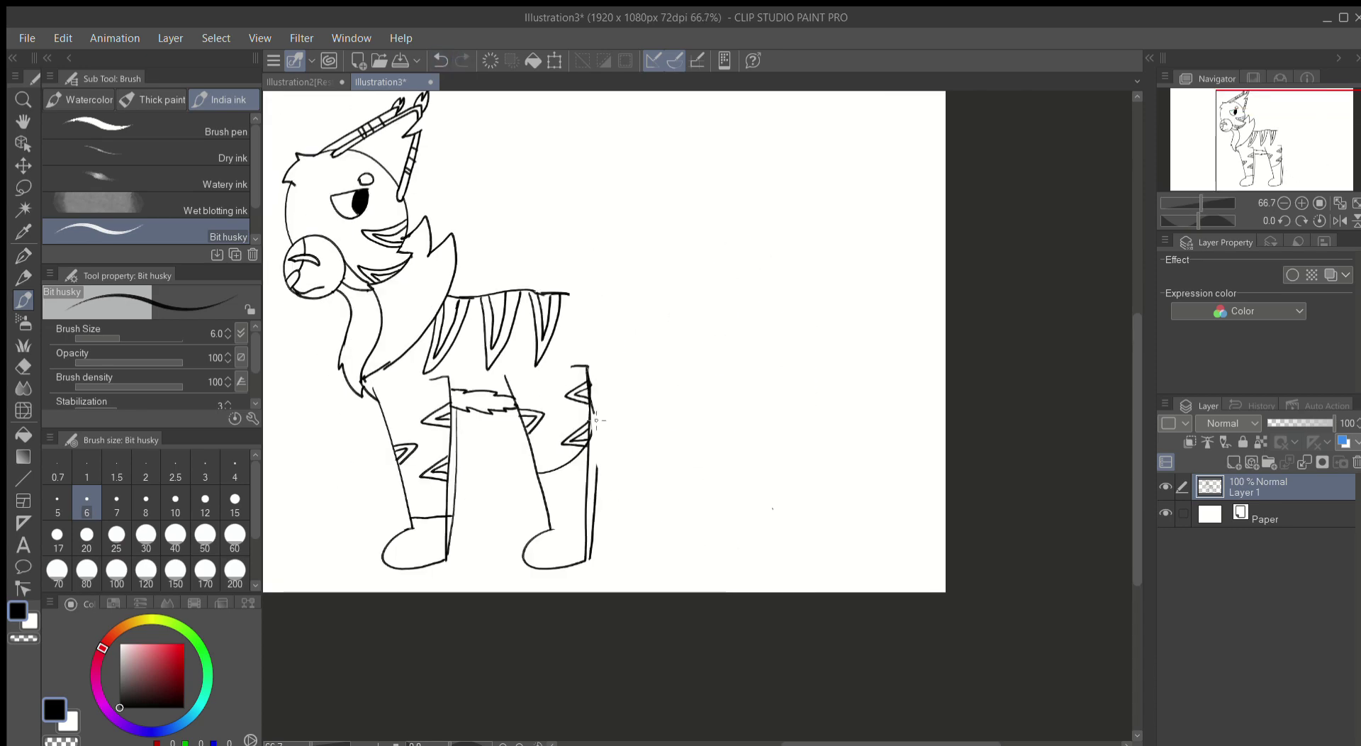
key("ctrl+y")
Step: Try smooth tails curling upward with a pointed tuft on the outer edge, and undo them
scroll(638, 319, "down", 1)
scroll(638, 425, "up", 1)
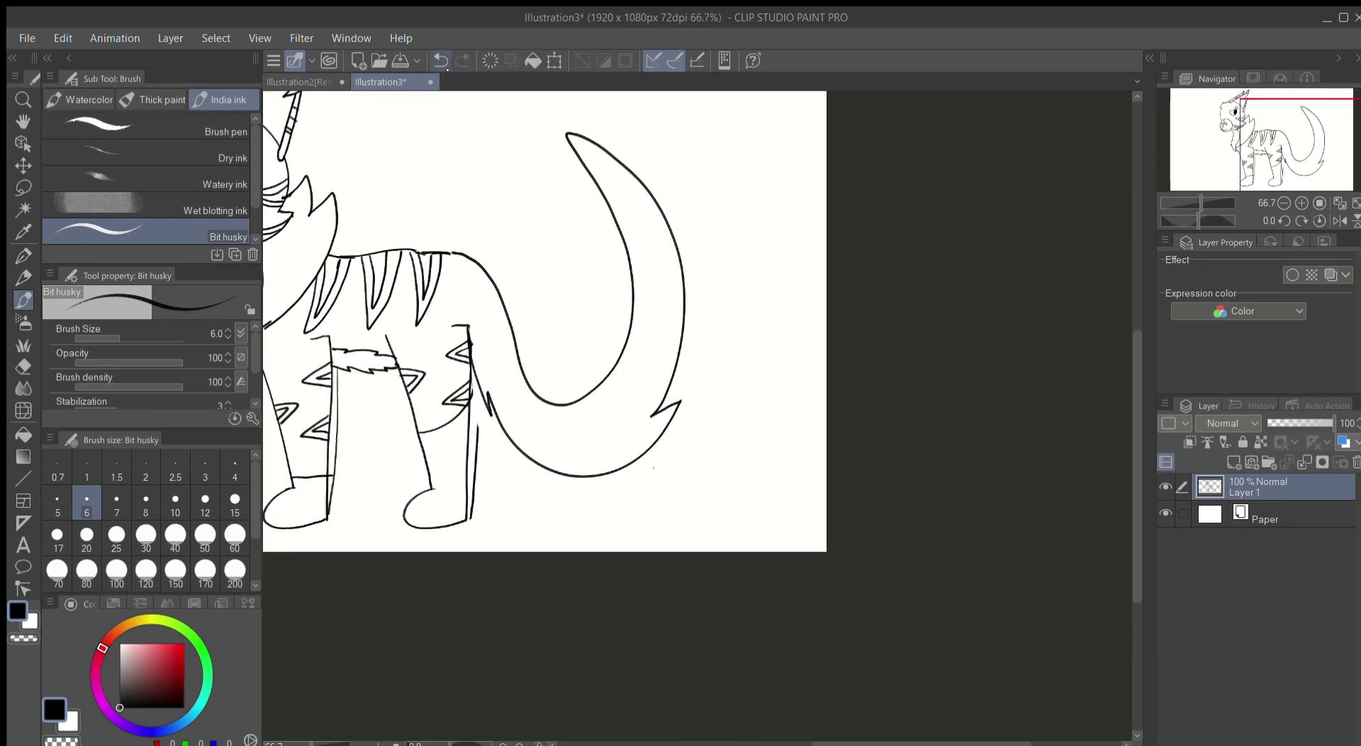
key("ctrl+z")
scroll(449, 252, "down", 2)
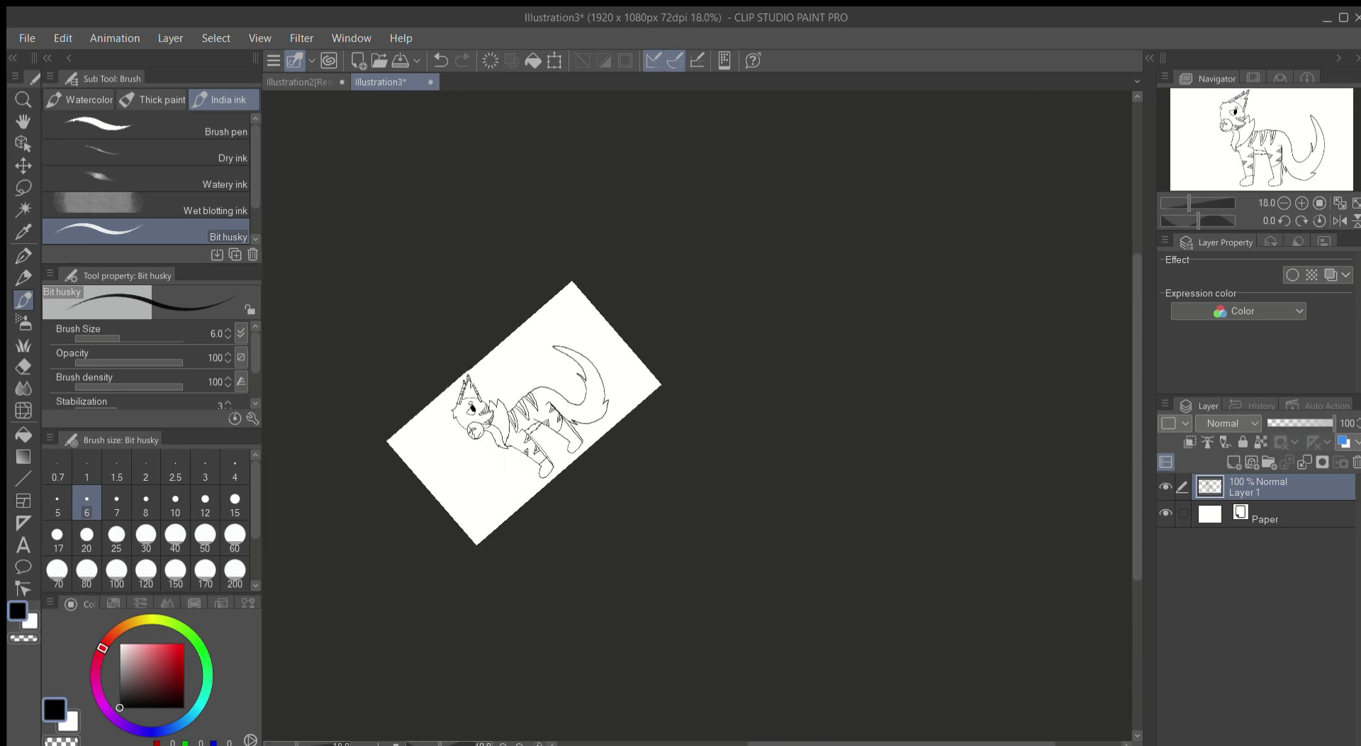
scroll(460, 269, "up", 2)
key("ctrl+z")
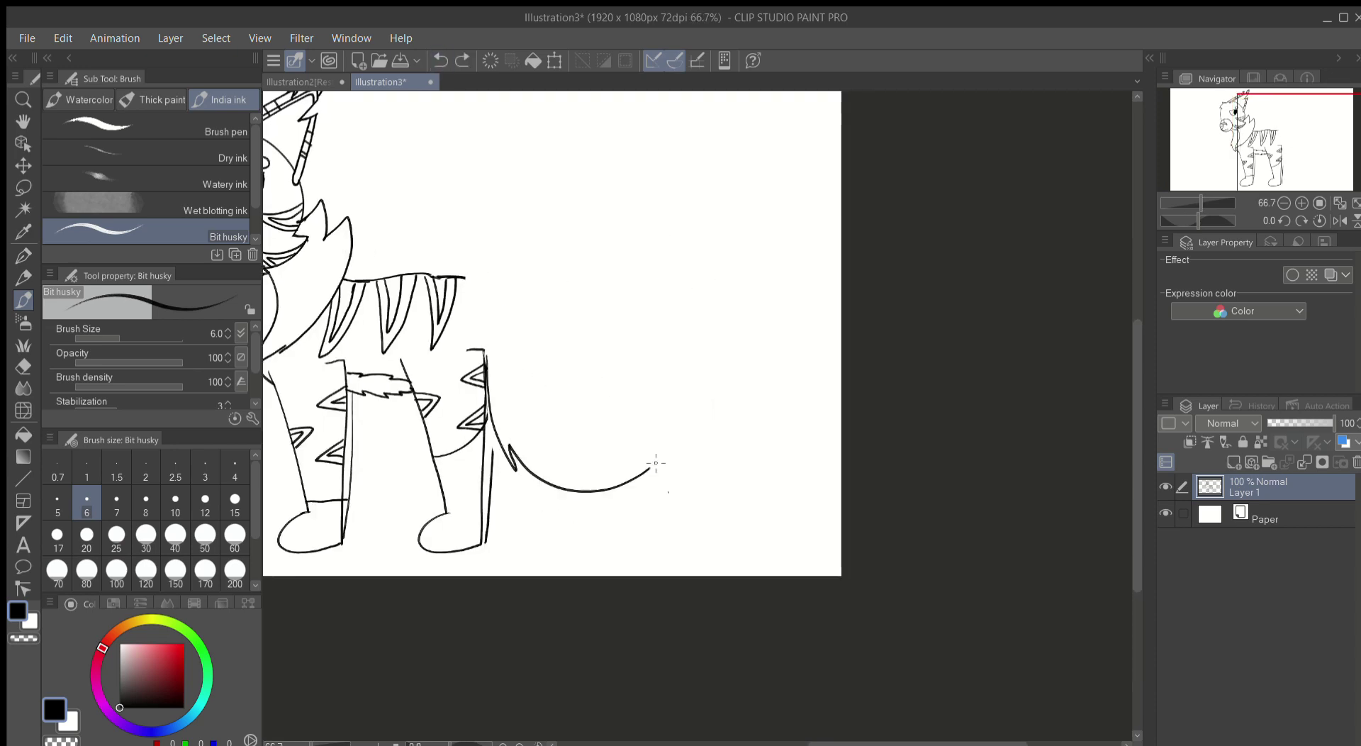
Step: Draw a smooth tail flowing from the back, dipping behind the hind leg and rising to a point, with tufts along both edges
scroll(463, 279, "up", 8)
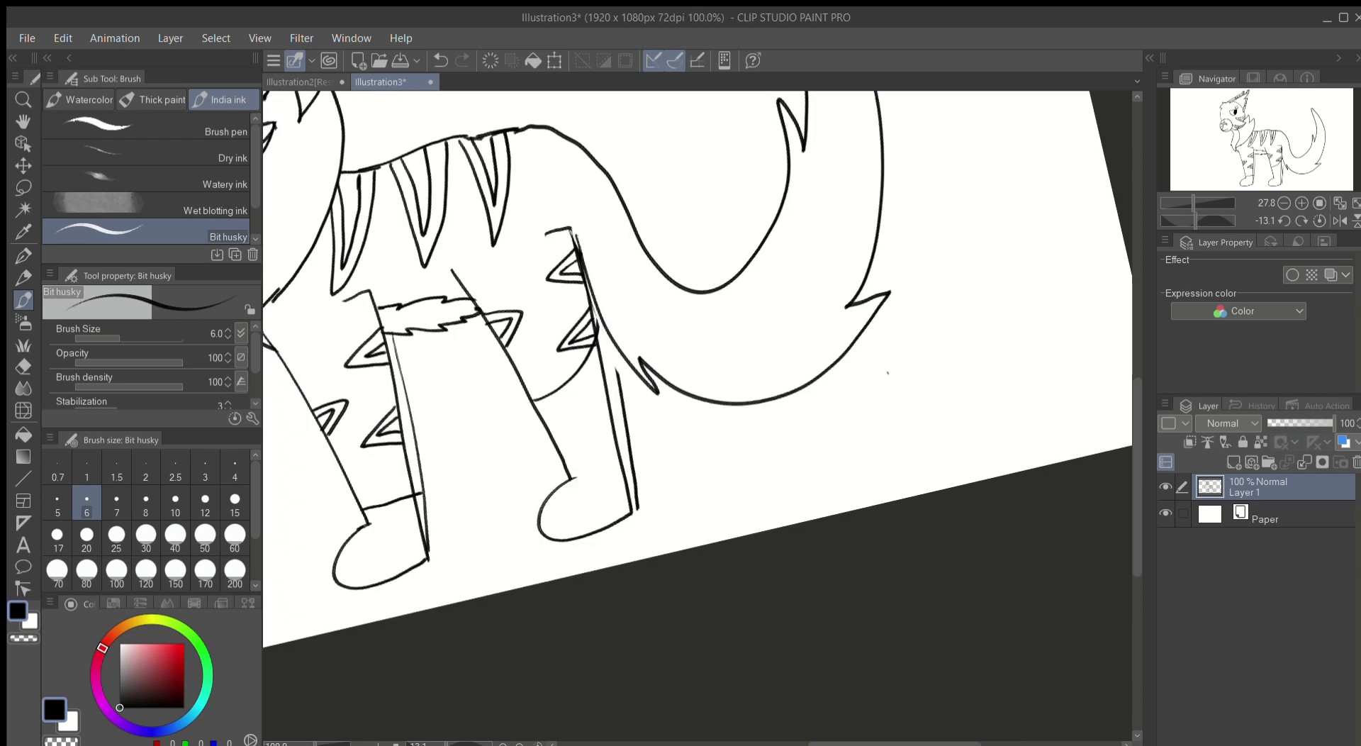
scroll(512, 133, "down", 7)
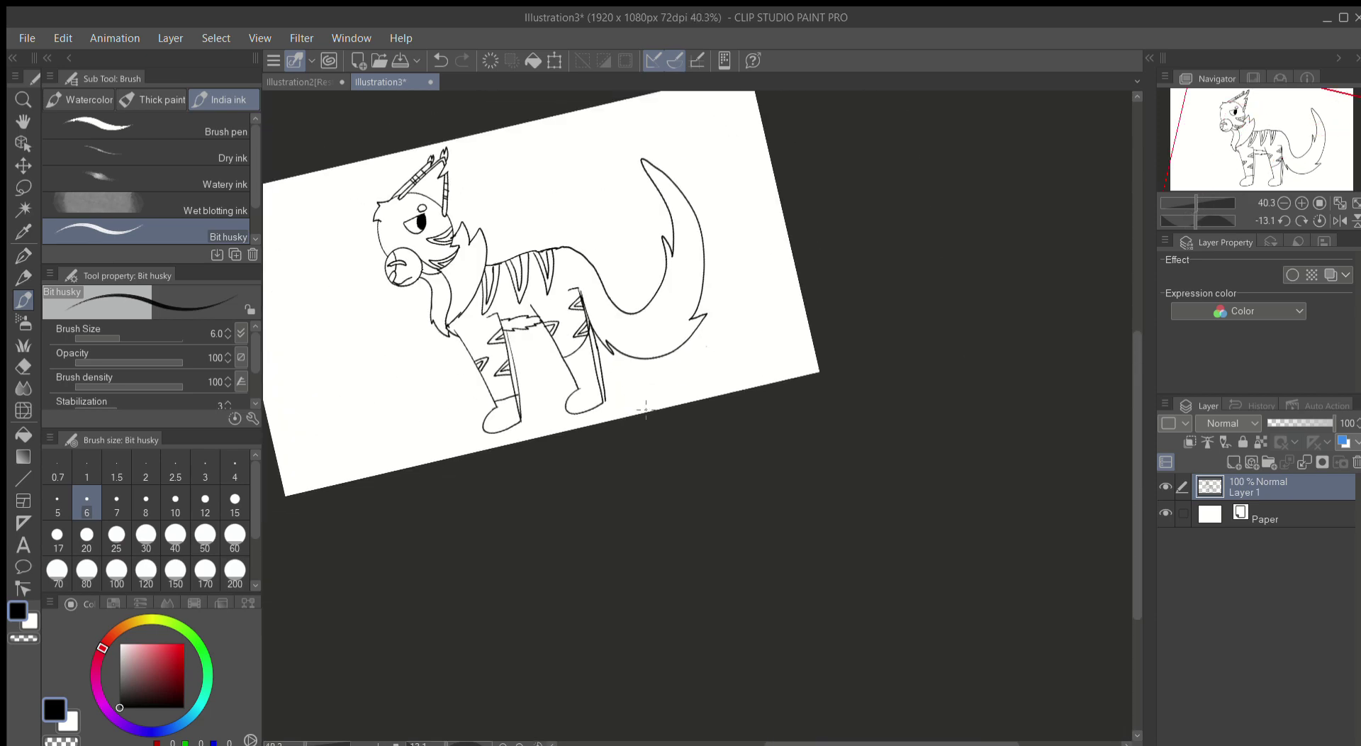
Step: Draw four curved double-line bands across the lower half of the tail, from the inner tuft to the rump
scroll(622, 258, "up", 4)
left_click_drag(624, 336, 745, 404)
left_click(440, 60)
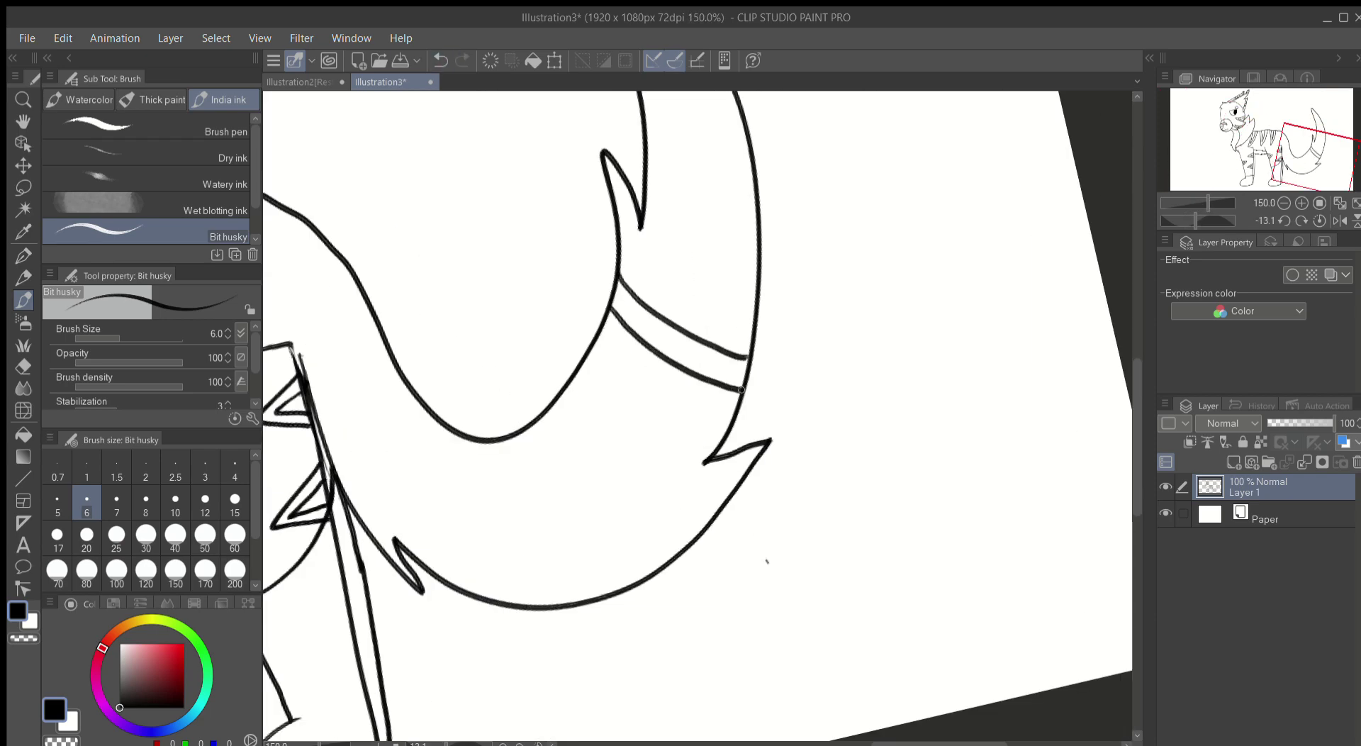
scroll(742, 389, "down", 5)
scroll(612, 326, "up", 6)
mouse_move(493, 347)
left_mouse_down()
mouse_move(567, 516)
mouse_move(629, 567)
left_mouse_up()
left_click_drag(529, 317, 660, 543)
left_click_drag(365, 358, 340, 571)
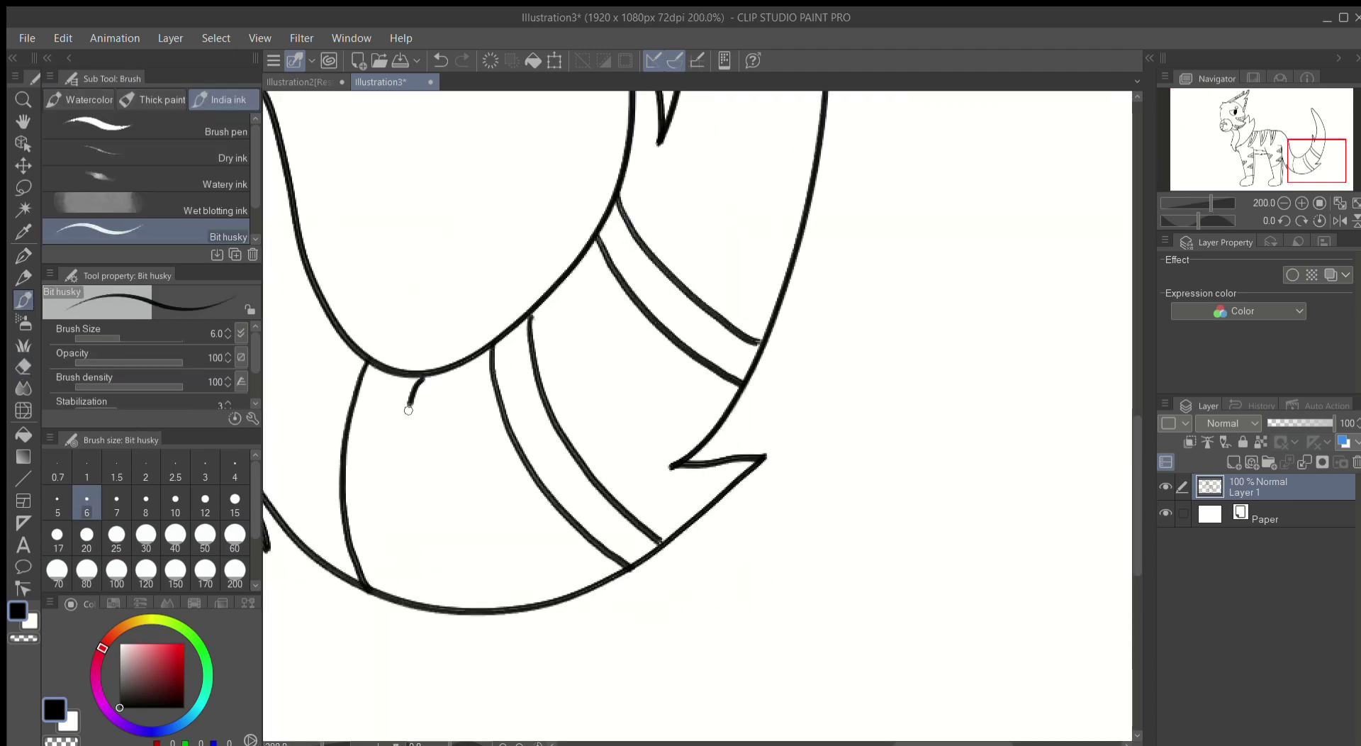
left_click_drag(432, 376, 397, 613)
left_click_drag(501, 297, 441, 480)
scroll(463, 521, "down", 5)
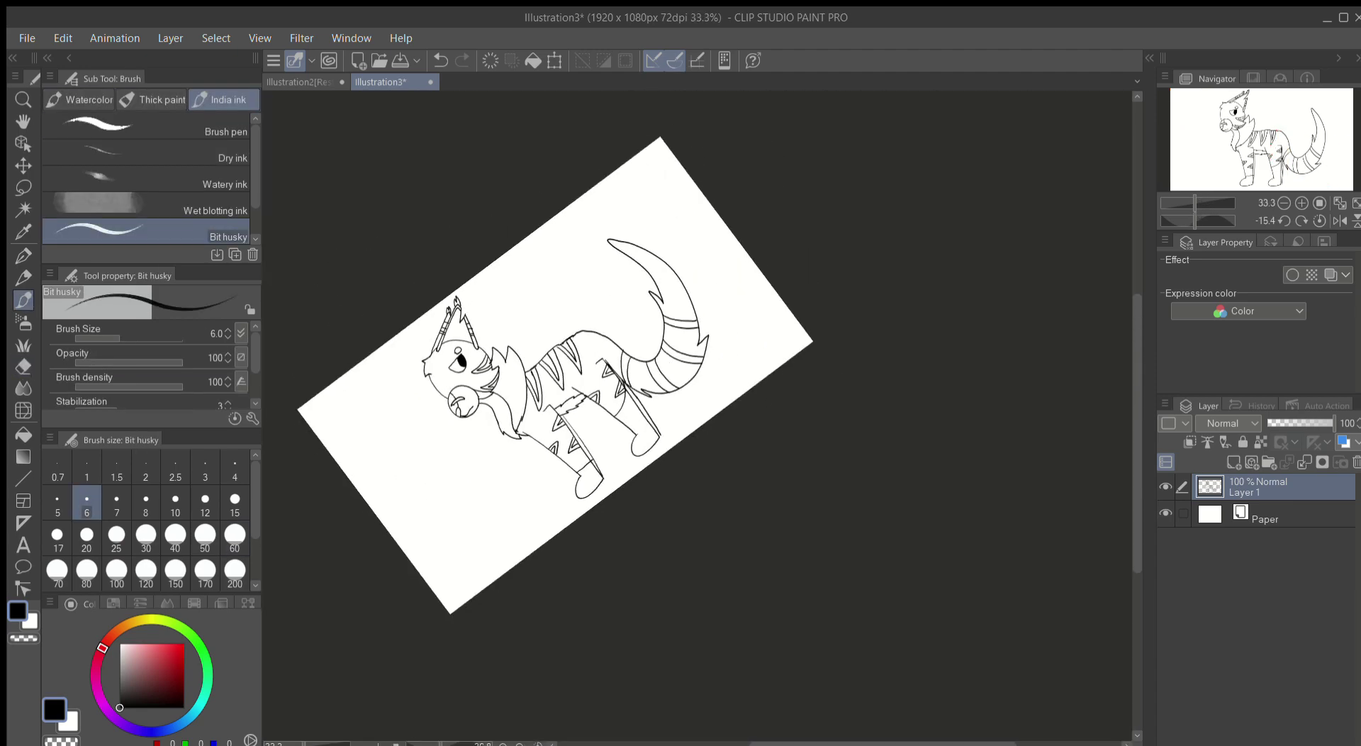
scroll(461, 517, "up", 5)
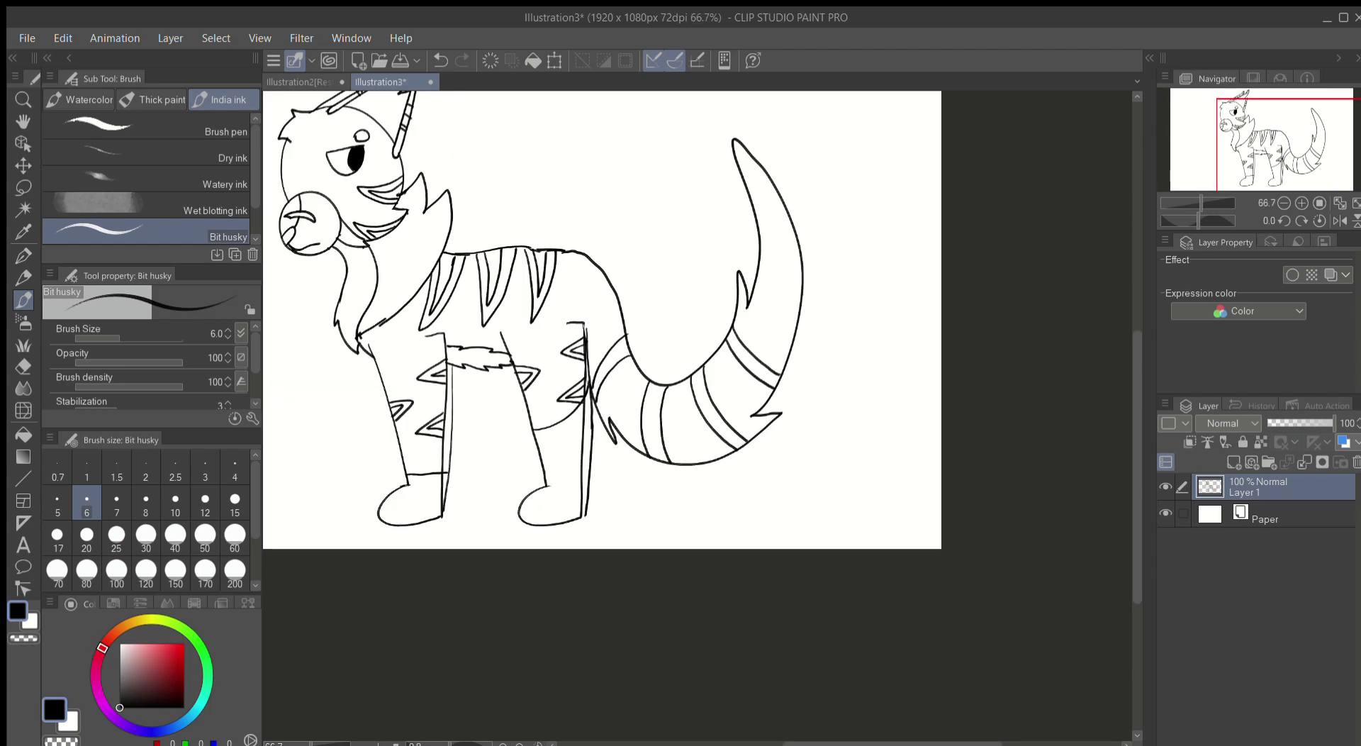
Step: Undo the curved tail bands nearest the rump
key("ctrl+z")
key("ctrl+z")
key("ctrl+z")
key("ctrl+z")
key("ctrl+z")
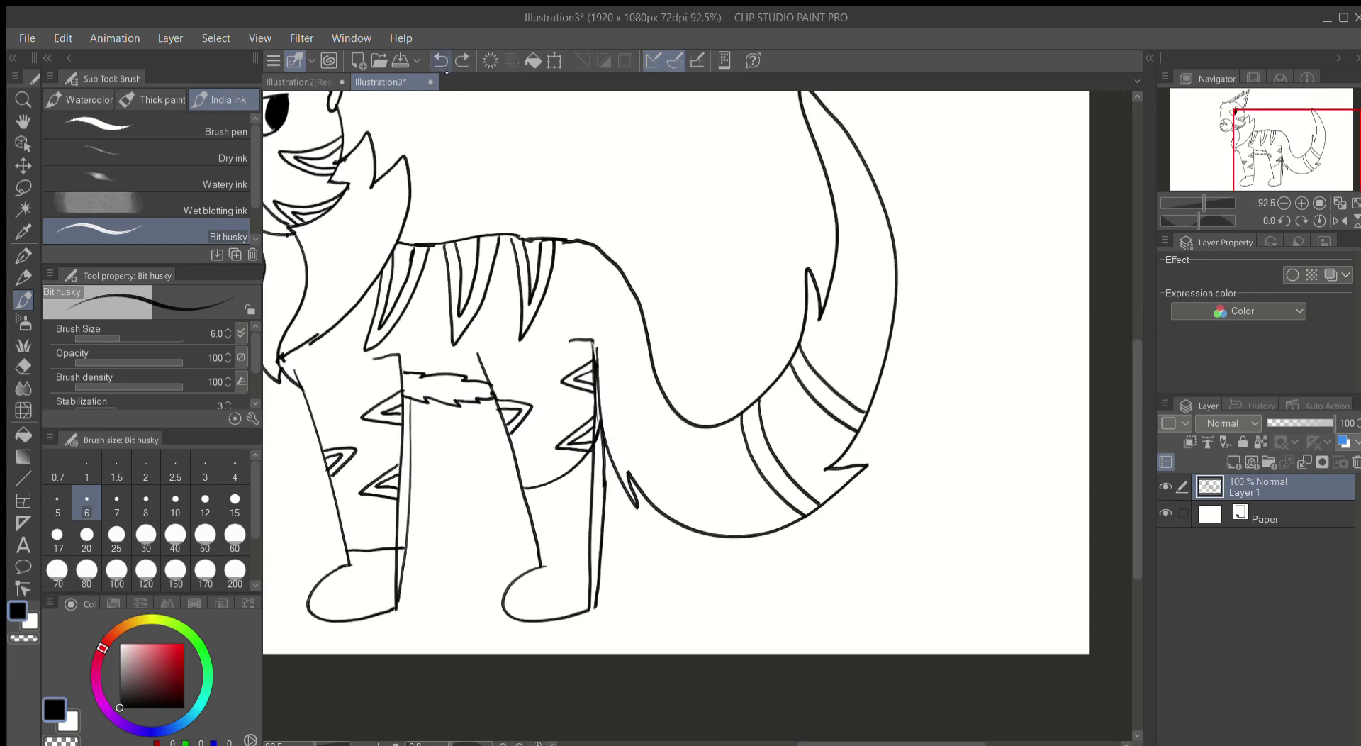
key("ctrl+y")
key("ctrl+z")
Step: Erase the whole tail, the rump curve and the third back stripe
scroll(557, 269, "up", 3)
key("e")
mouse_move(524, 369)
left_mouse_down()
mouse_move(517, 222)
mouse_move(531, 203)
left_mouse_up()
scroll(532, 206, "down", 5)
scroll(581, 390, "up", 2)
key("b")
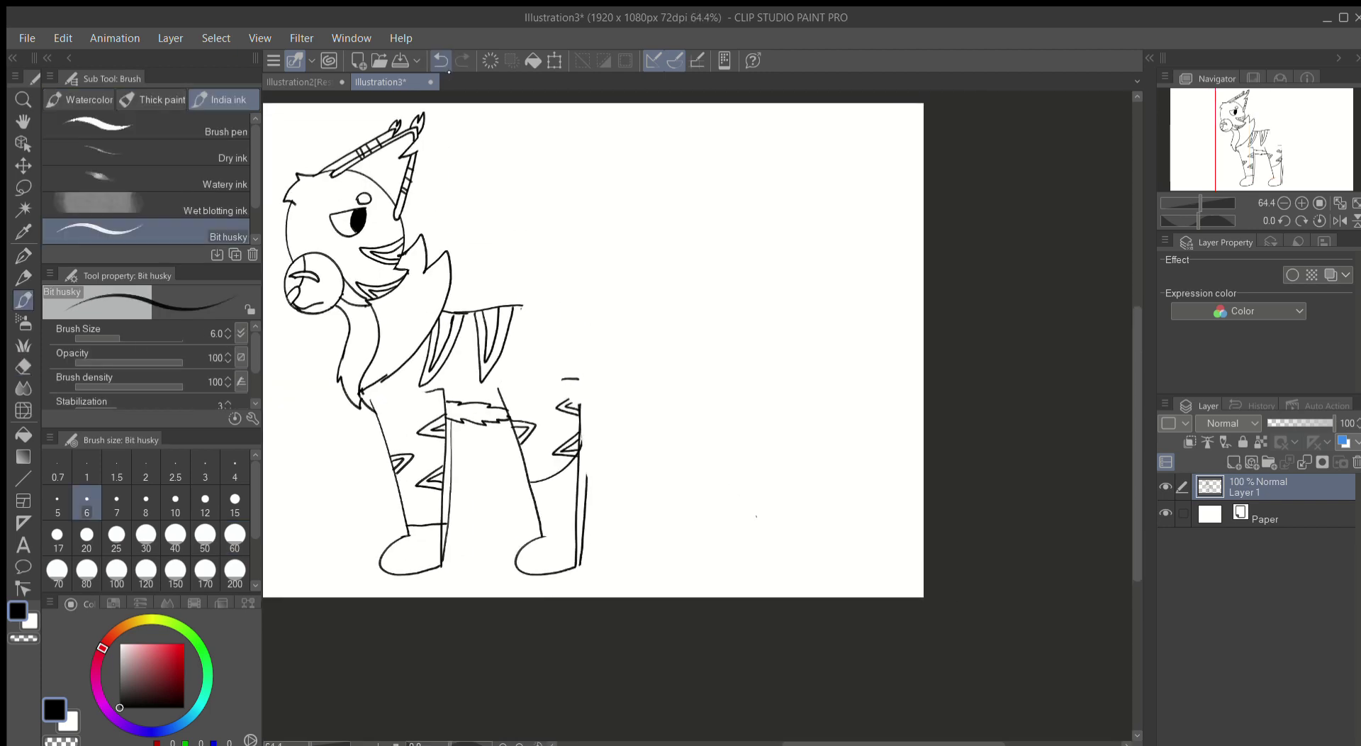
Step: Try smooth upward-curving tails with tufts placed differently along the inner and outer edges, and undo them
mouse_move(750, 408)
left_mouse_down()
mouse_move(719, 357)
mouse_move(544, 306)
left_mouse_up()
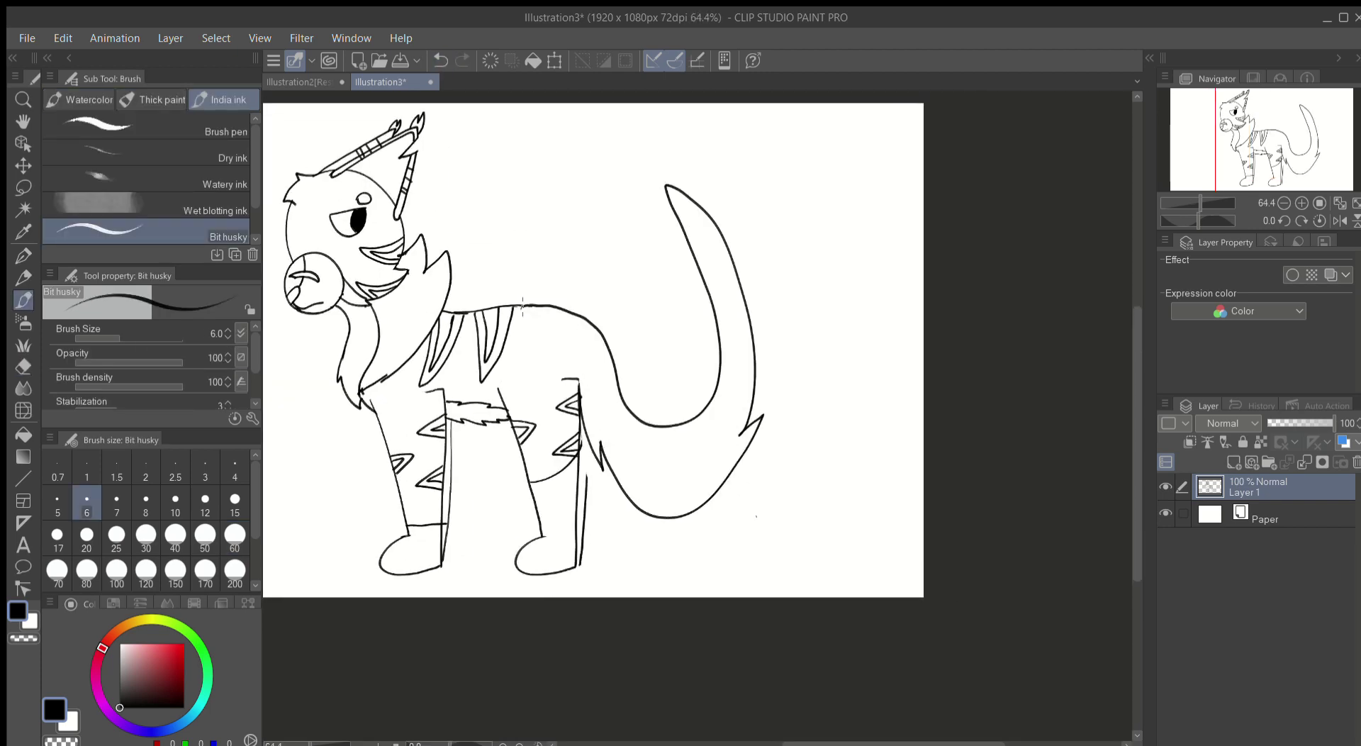
key("ctrl+z")
key("ctrl+z")
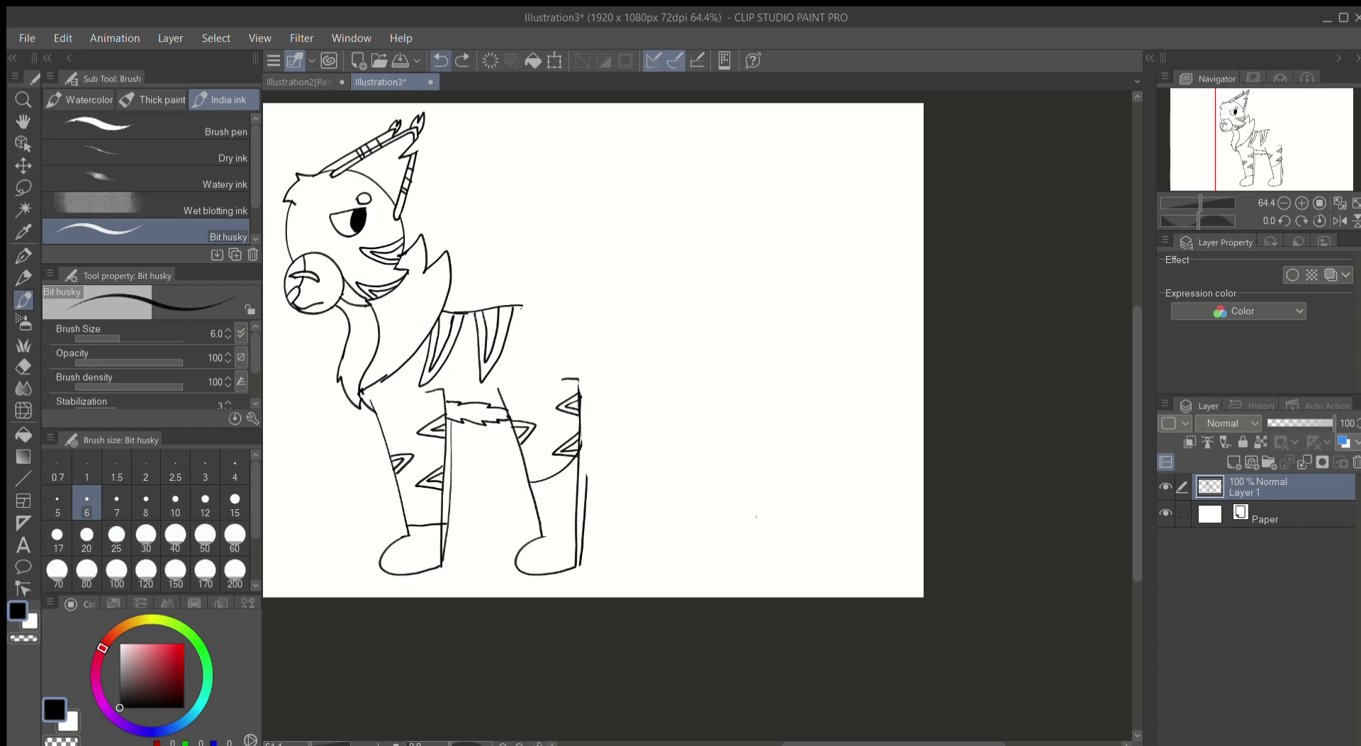
scroll(599, 346, "down", 3)
scroll(592, 425, "up", 2)
key("ctrl+z")
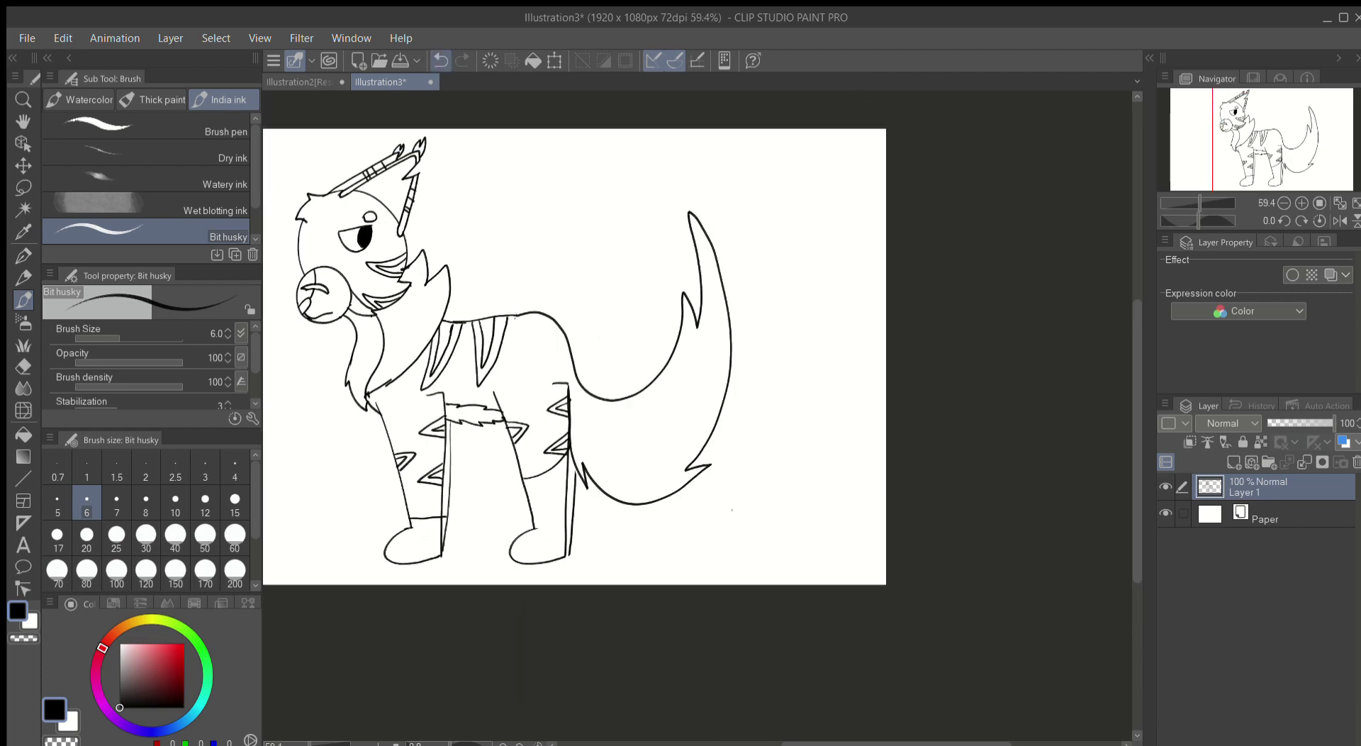
key("ctrl+z")
left_click_drag(567, 410, 574, 465)
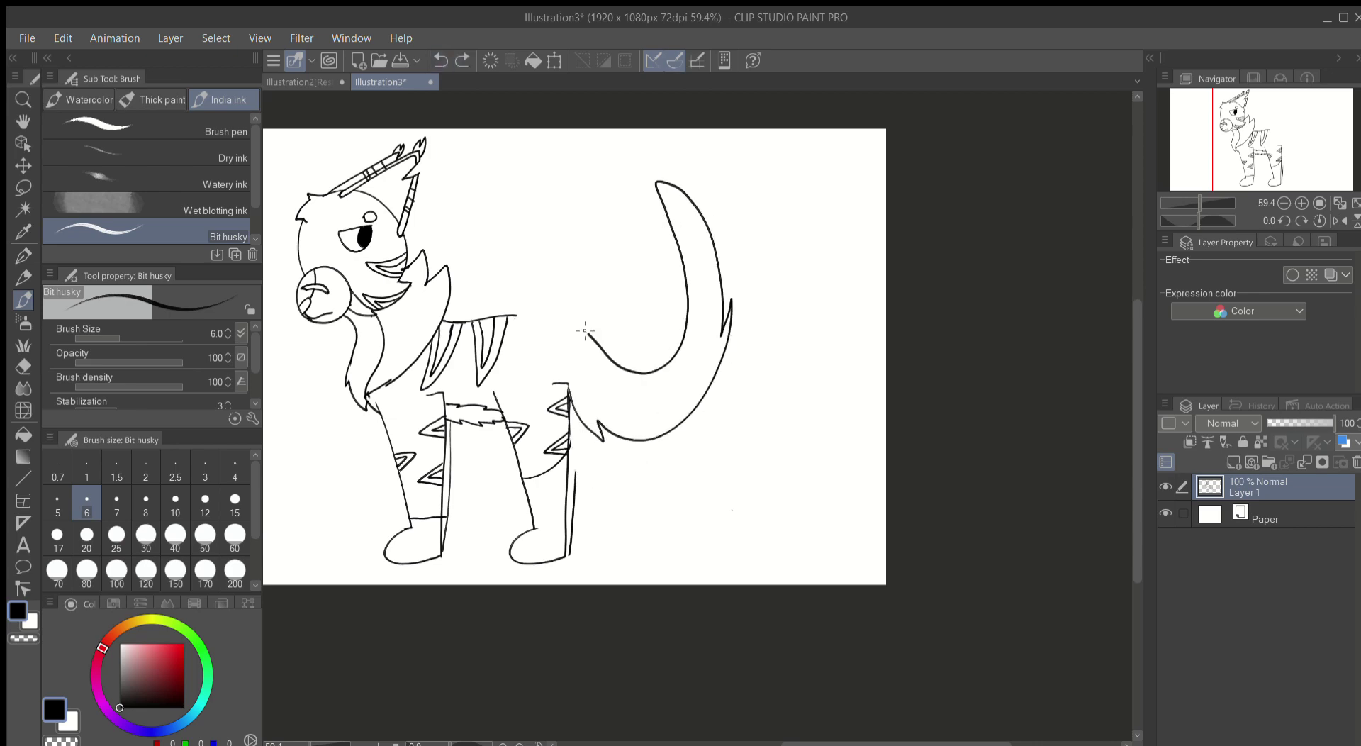
Step: Redraw the tail rising from the rump, with tufts on both edges, curved bands and a zigzag edge below the tip
scroll(612, 360, "down", 3)
scroll(612, 360, "up", 4)
scroll(612, 360, "up", 2)
scroll(612, 360, "down", 2)
left_click(441, 60)
left_click(461, 60)
Step: Clean up the third back stripe with the eraser and redraw its lines to meet the back outline
scroll(698, 417, "up", 5)
left_click(23, 366)
left_click_drag(511, 383, 486, 478)
key("b")
left_click_drag(445, 348, 461, 400)
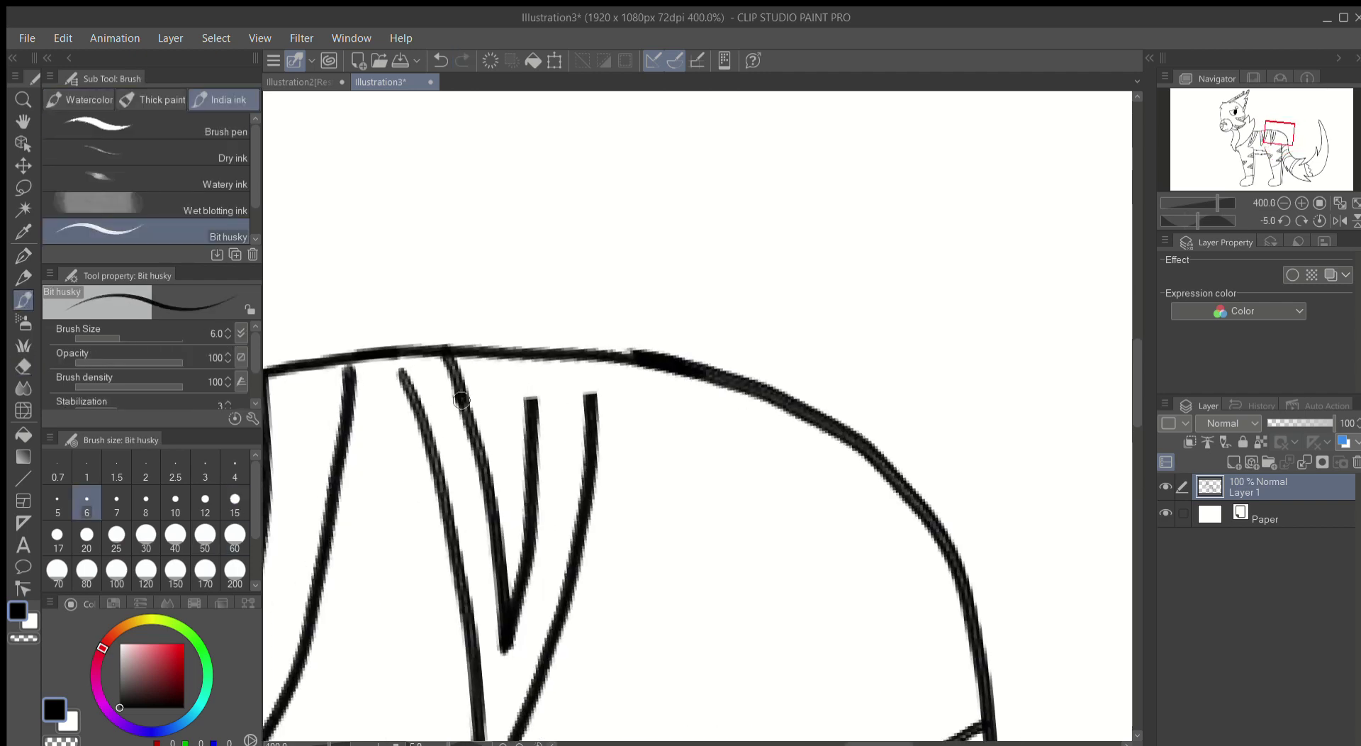
key("ctrl+0")
scroll(573, 564, "up", 3)
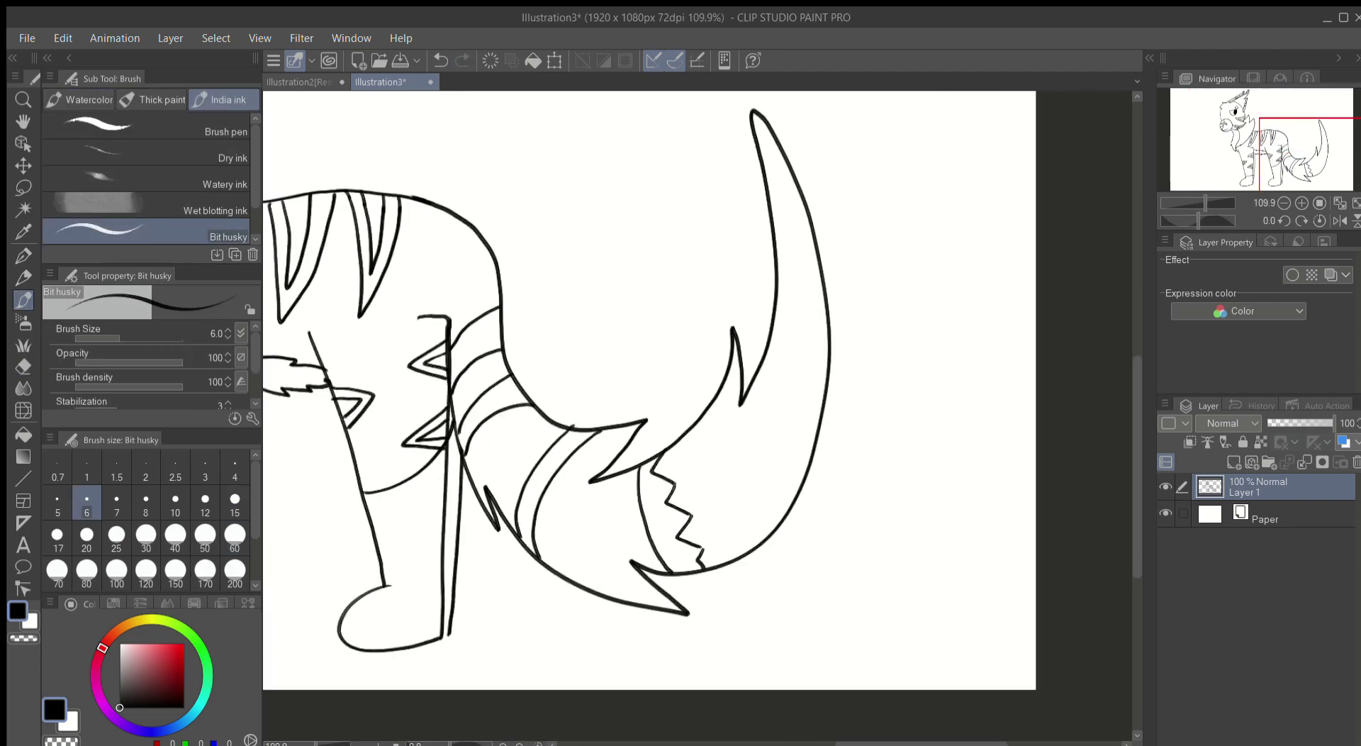
Step: Erase the banded tail, and clean its leftover lines away from the hind leg and rump with a smaller eraser
key("e")
mouse_move(573, 563)
left_mouse_down()
mouse_move(691, 589)
mouse_move(709, 451)
mouse_move(765, 517)
mouse_move(498, 262)
mouse_move(482, 433)
left_mouse_up()
key("bracketleft")
key("bracketleft")
key("bracketleft")
key("bracketleft")
key("bracketleft")
key("bracketleft")
key("bracketleft")
scroll(482, 400, "up", 3)
left_click_drag(464, 310, 423, 475)
left_click_drag(476, 201, 425, 237)
key("b")
scroll(425, 238, "down", 5)
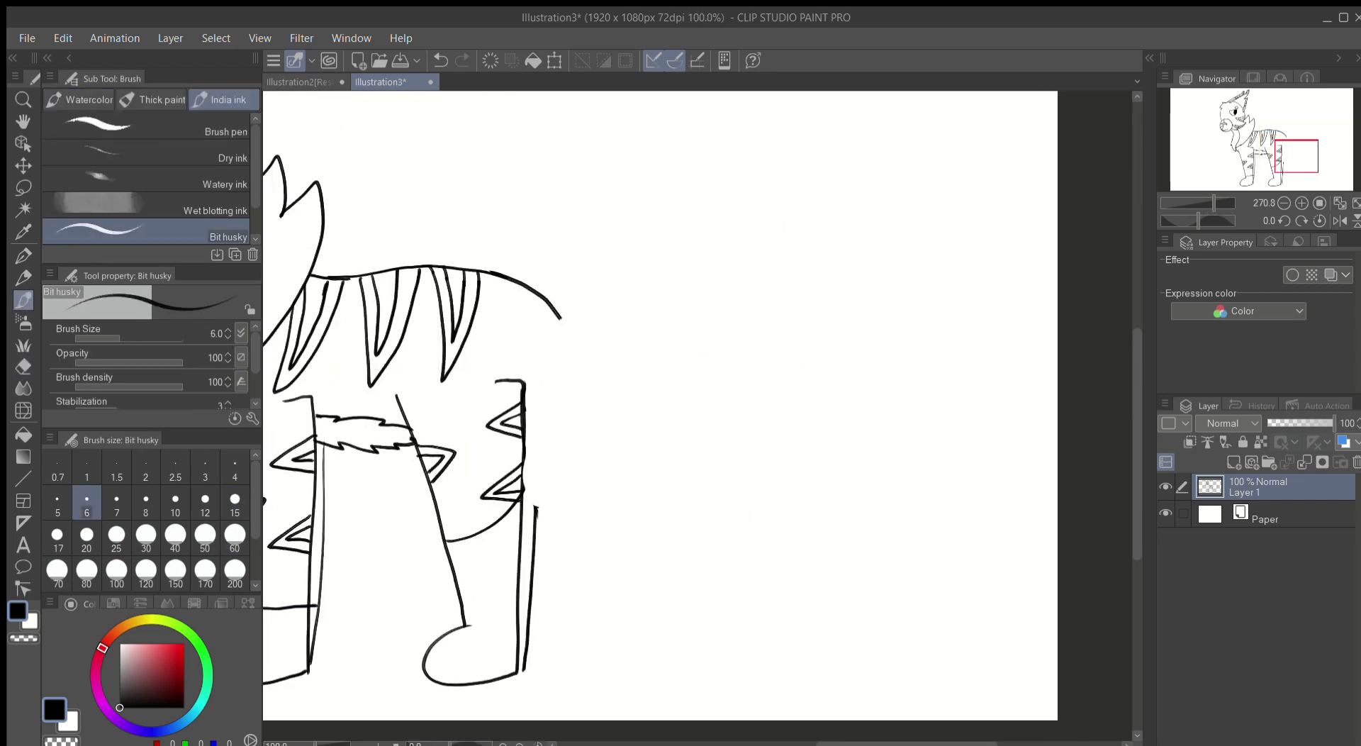
Step: Try tails curling forward over the back and an S-shaped tail arching backward, all with tufts, and undo them
key("ctrl+z")
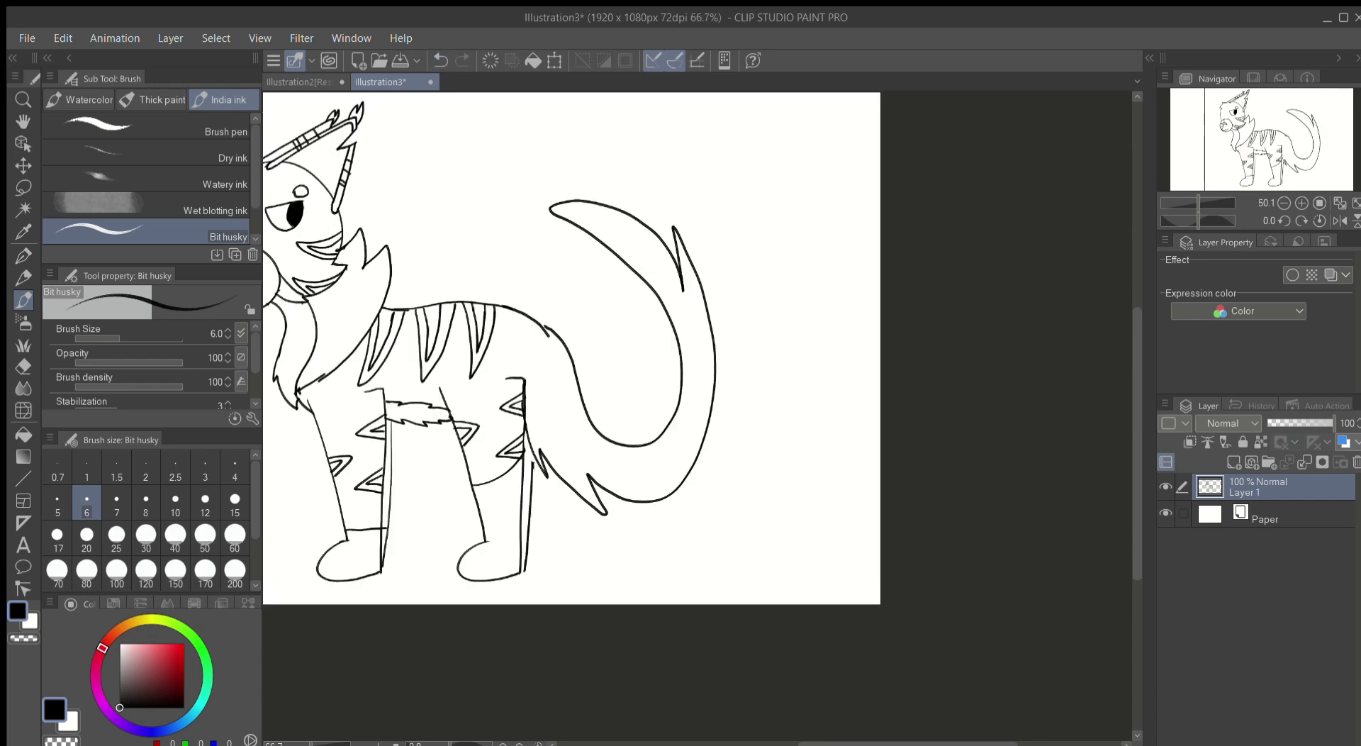
scroll(668, 371, "up", 1)
key("ctrl+z")
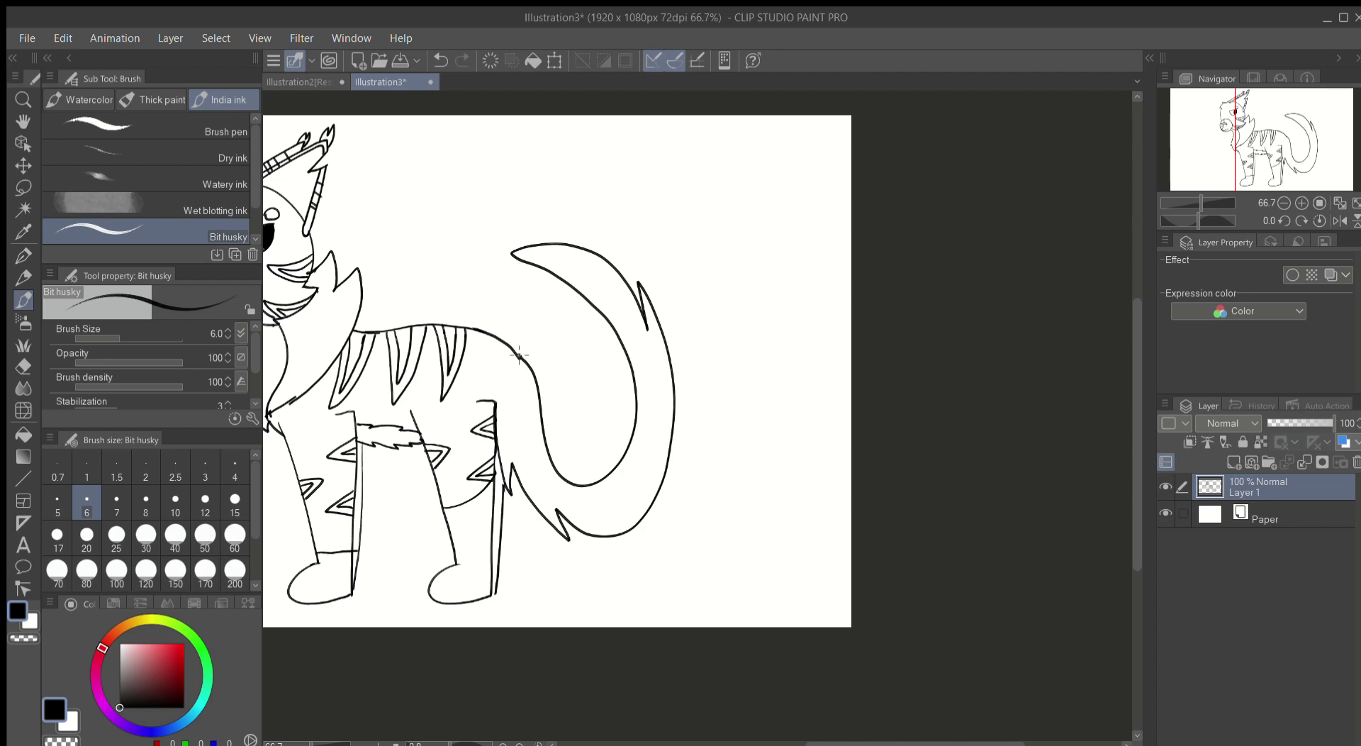
key("ctrl+z")
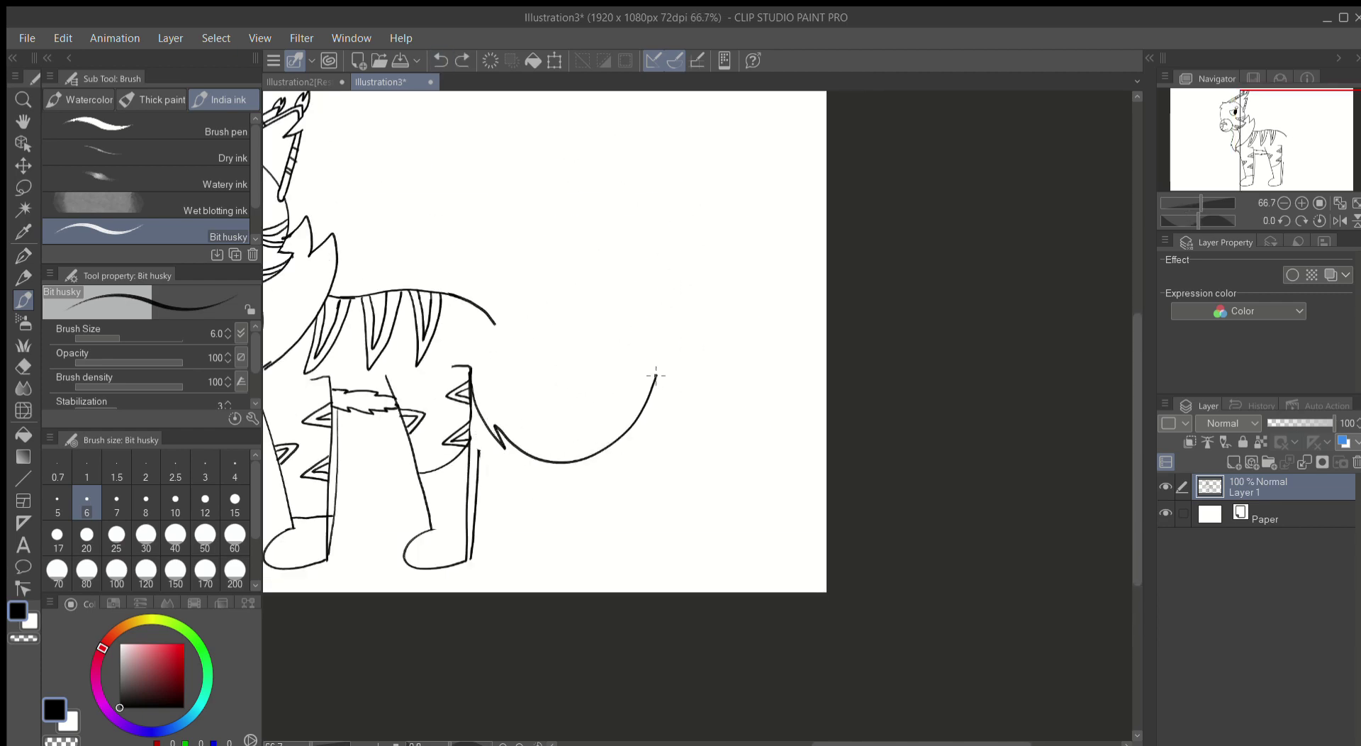
left_click_drag(487, 203, 606, 339)
key("ctrl+z")
mouse_move(473, 411)
left_mouse_down()
mouse_move(545, 456)
mouse_move(521, 149)
mouse_move(571, 399)
mouse_move(500, 455)
mouse_move(537, 140)
left_mouse_up()
key("ctrl+z")
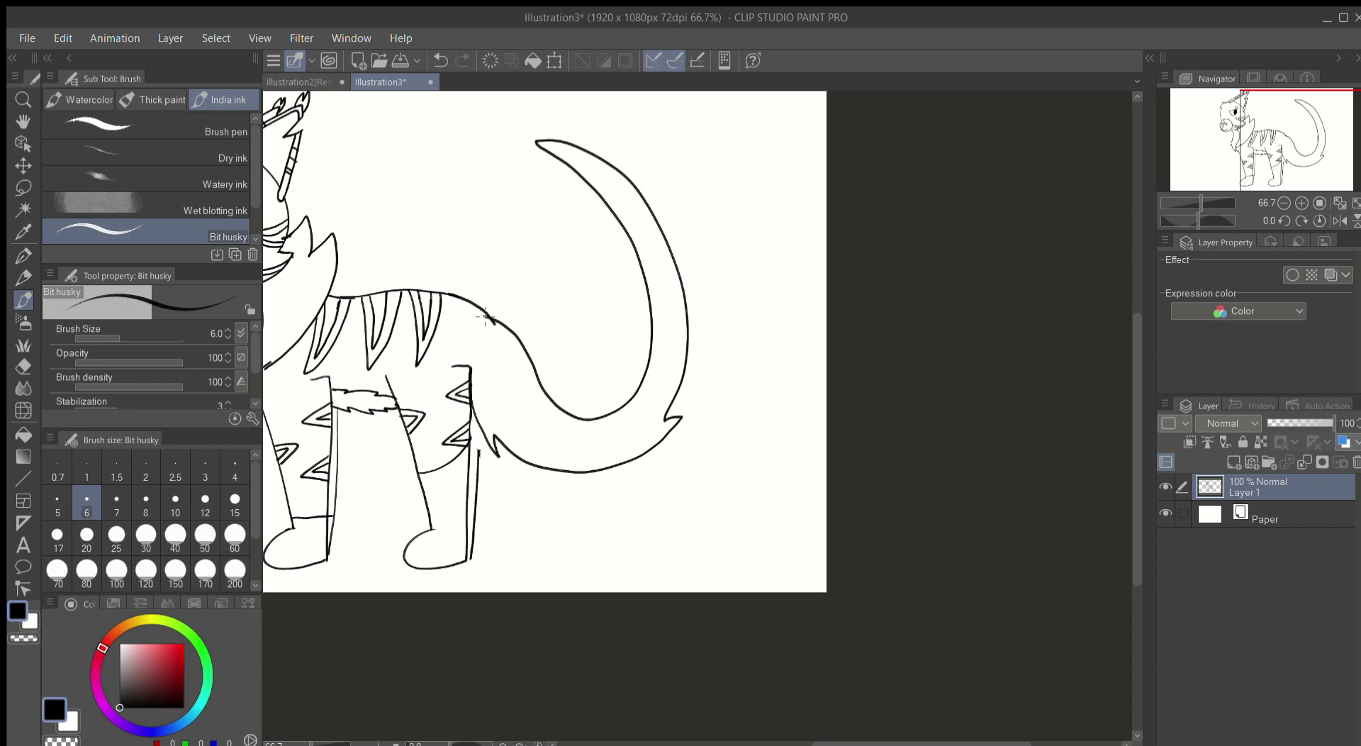
key("ctrl+z")
left_click(441, 61)
left_click_drag(884, 316, 616, 436)
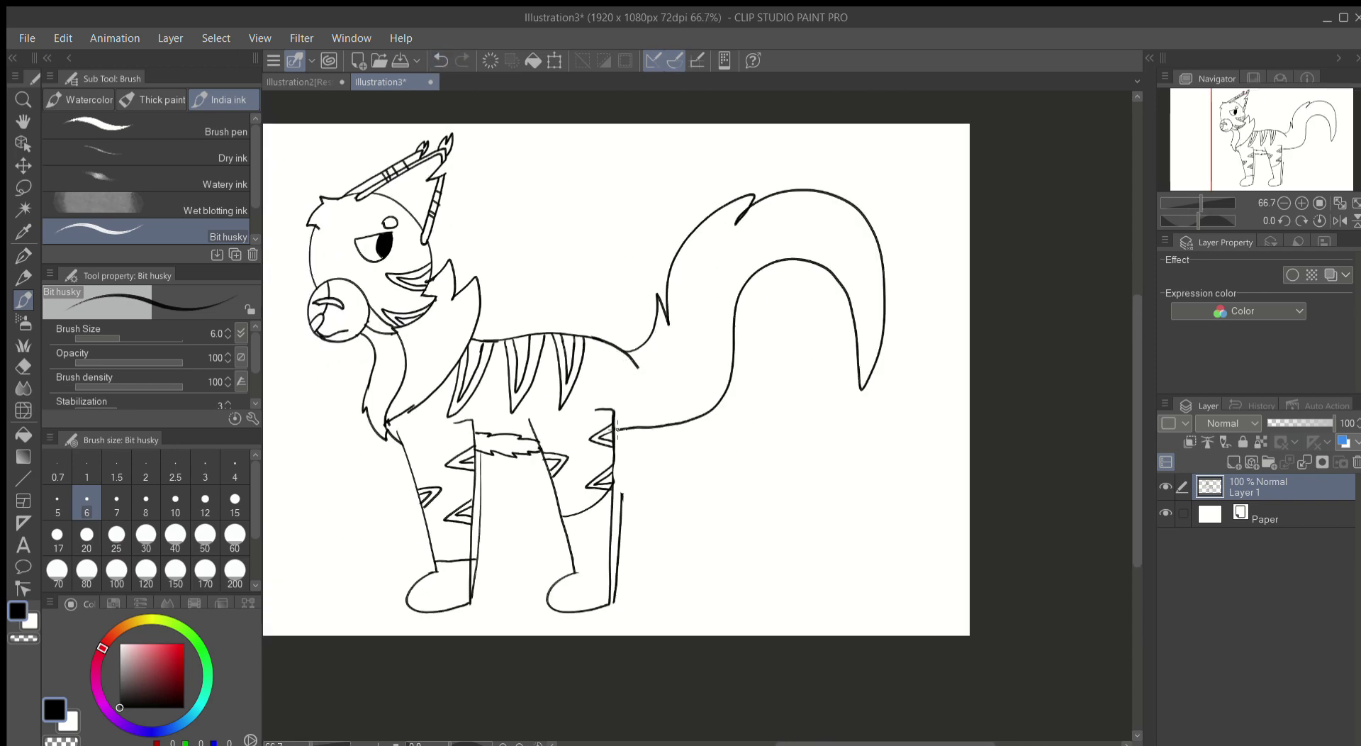
key("ctrl+z")
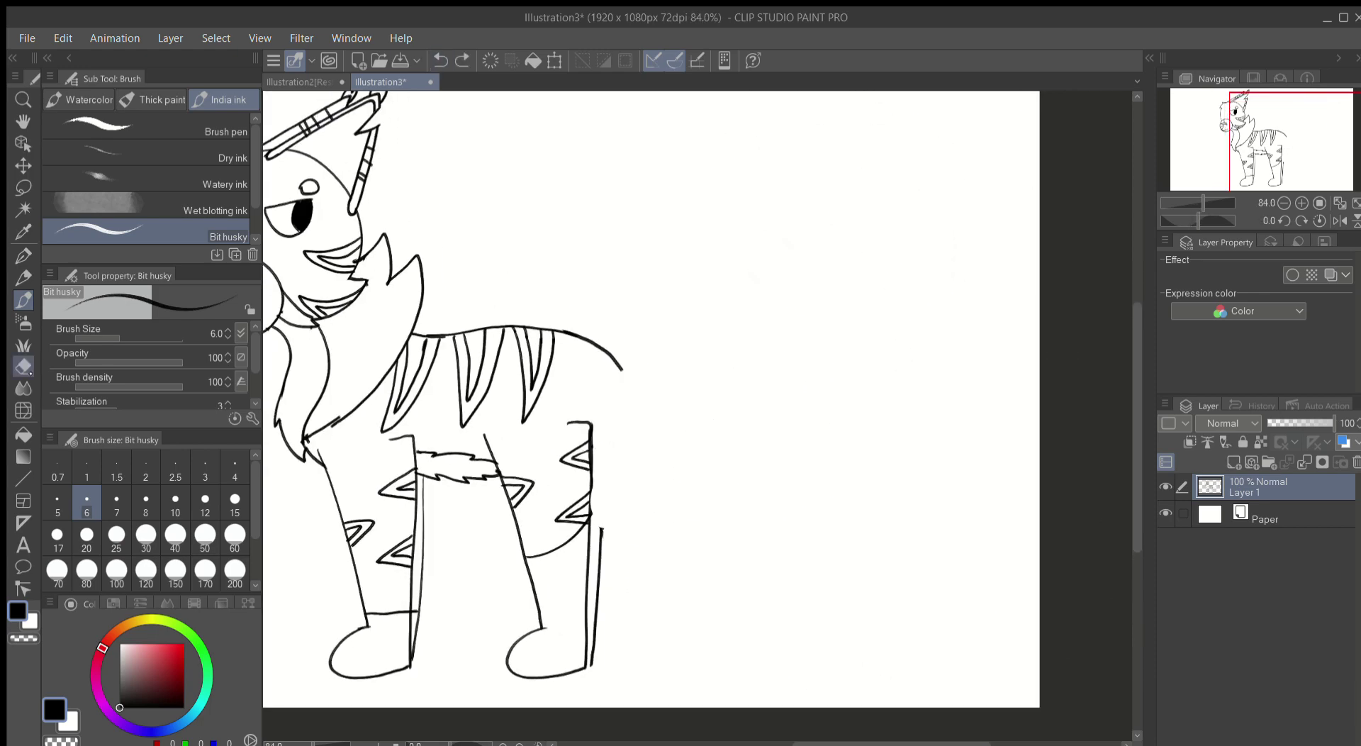
Step: Trim the rump curve back to just behind the third back stripe, and undo the trial strokes behind the body
key("e")
key("b")
key("ctrl+z")
key("ctrl+z")
left_click_drag(717, 165, 721, 190)
left_click_drag(760, 158, 737, 250)
scroll(594, 440, "down", 1)
key("ctrl+z")
key("ctrl+z")
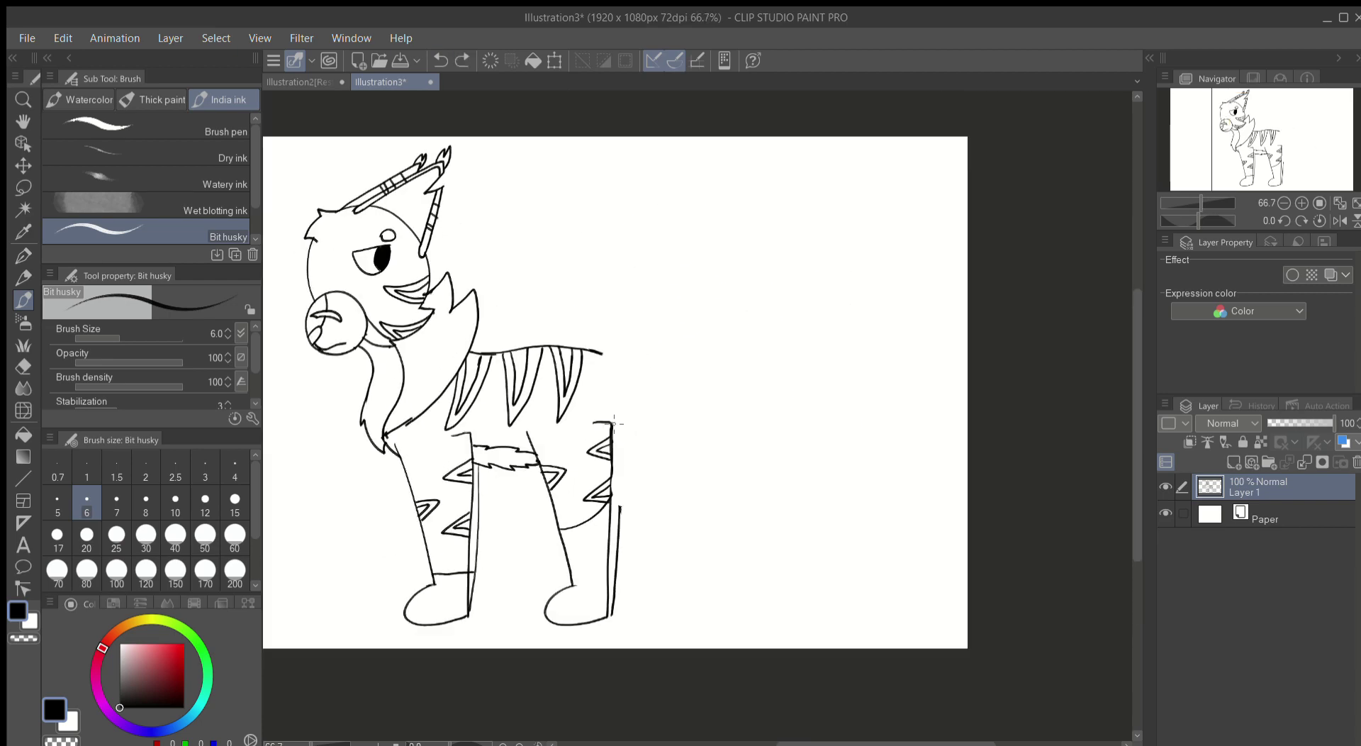
Step: Try tufted tails starting behind the hind leg, one rising upright and others curling forward, and undo them
left_click_drag(684, 396, 603, 351)
left_click(449, 62)
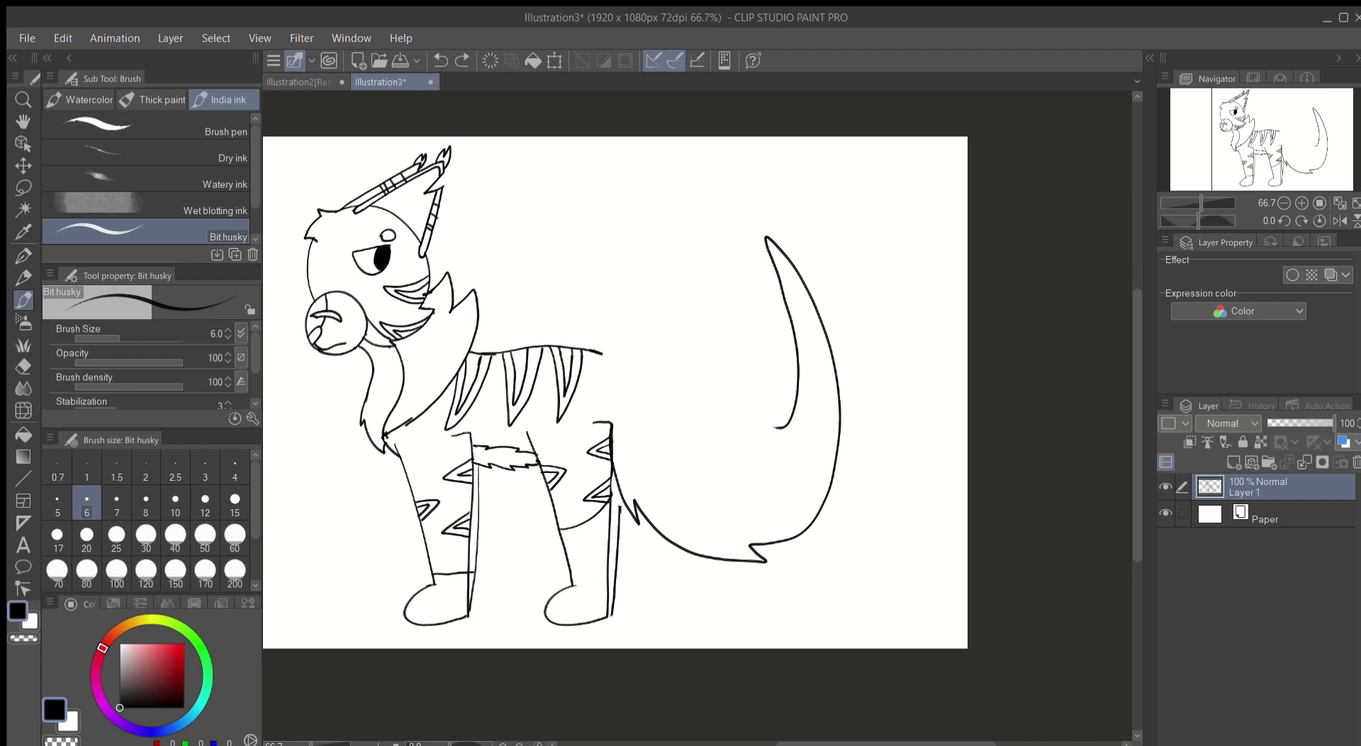
left_click(451, 62)
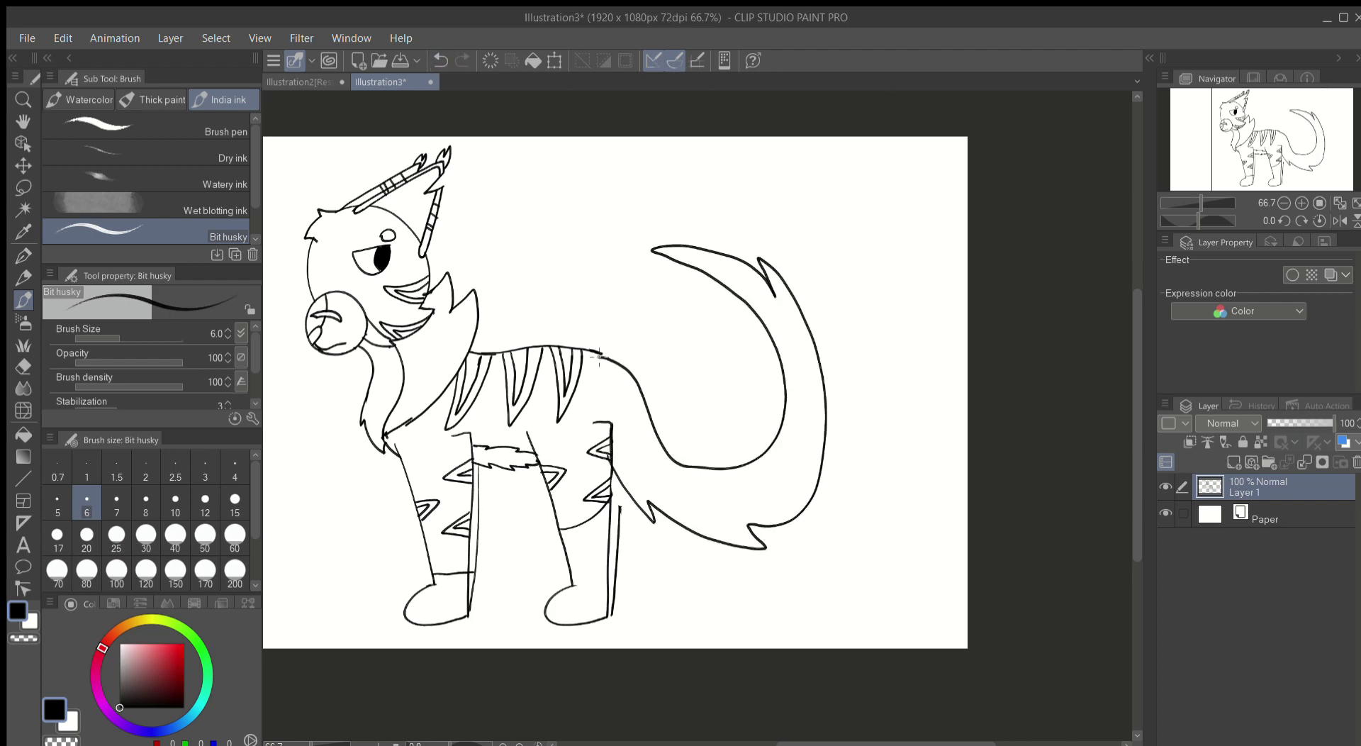
key("ctrl+z")
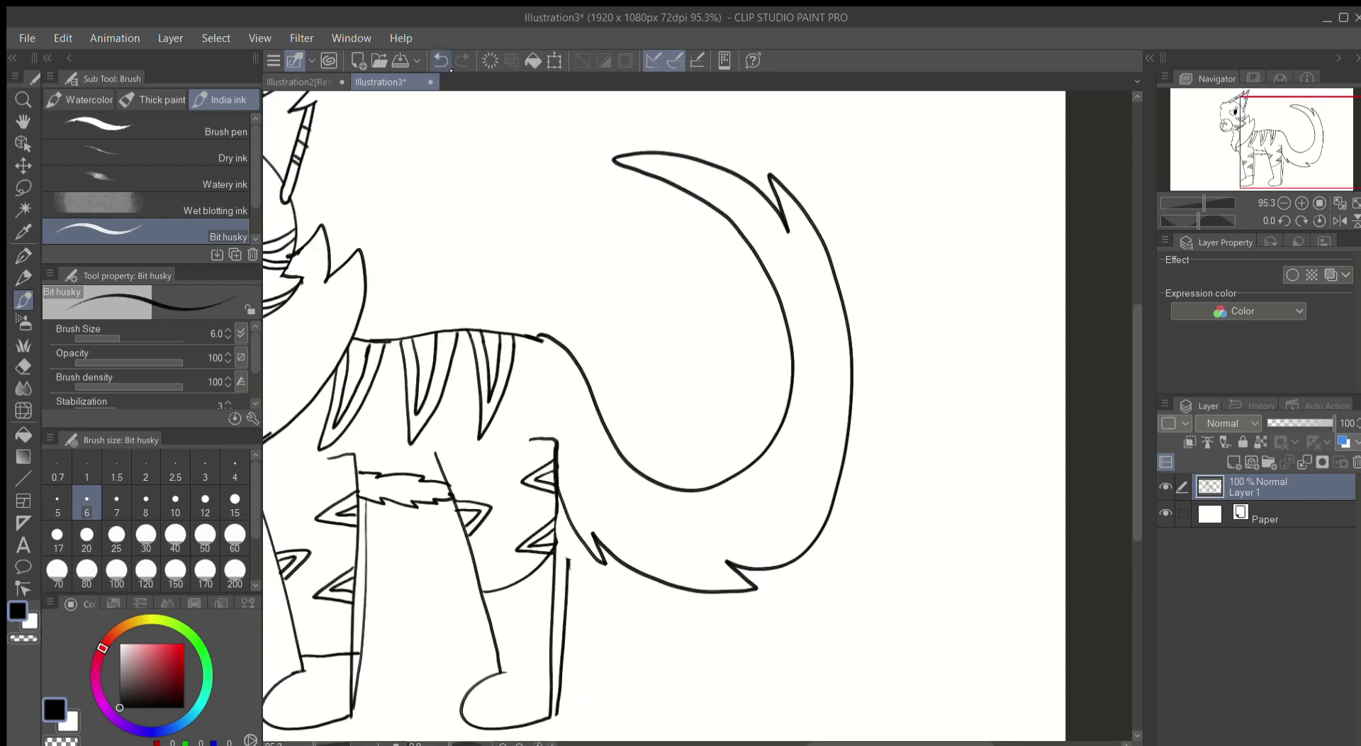
key("ctrl+z")
left_click_drag(557, 473, 583, 523)
key("ctrl+z")
Step: Try a slender upright tail with tufts near its base, compare it with the earlier banded tail, and undo it
mouse_move(557, 476)
left_mouse_down()
mouse_move(597, 557)
mouse_move(759, 189)
mouse_move(574, 376)
mouse_move(539, 341)
left_mouse_up()
scroll(581, 354, "down", 3)
scroll(520, 398, "up", 1)
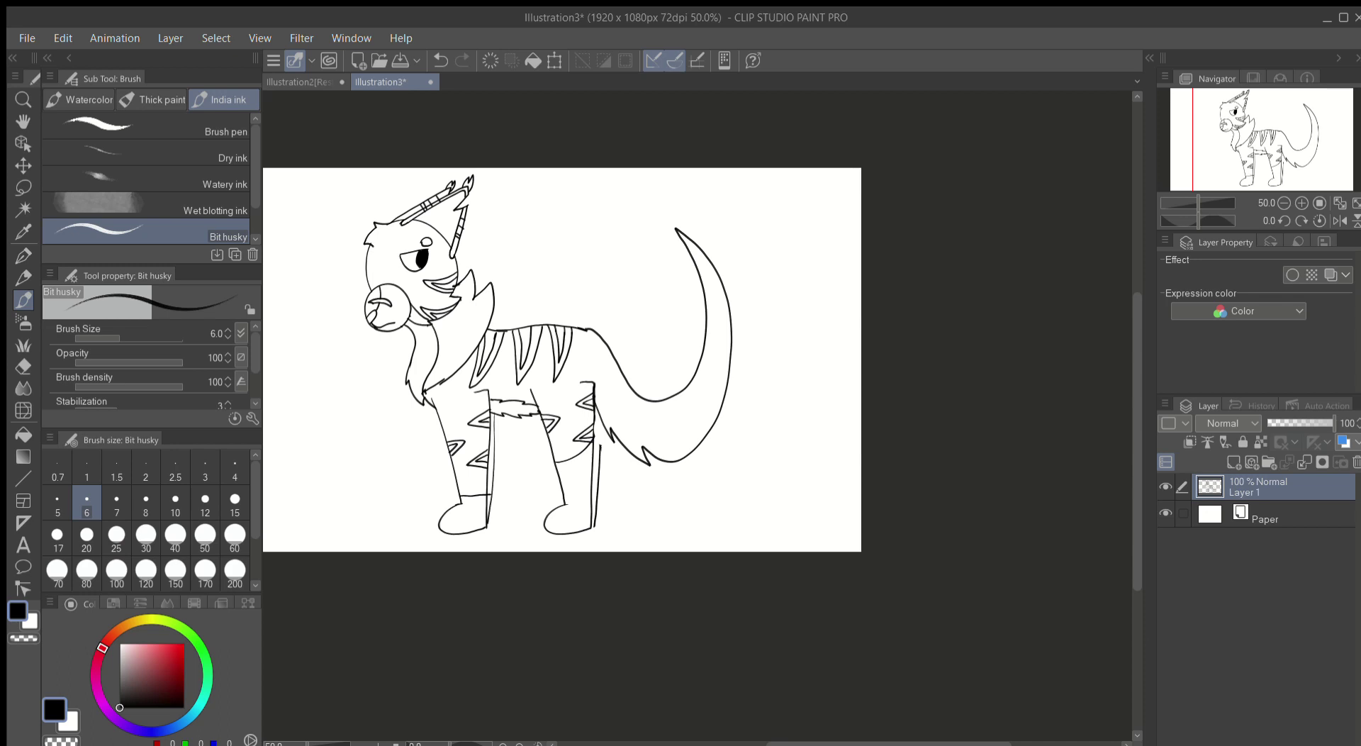
left_click(440, 61)
left_click(440, 61)
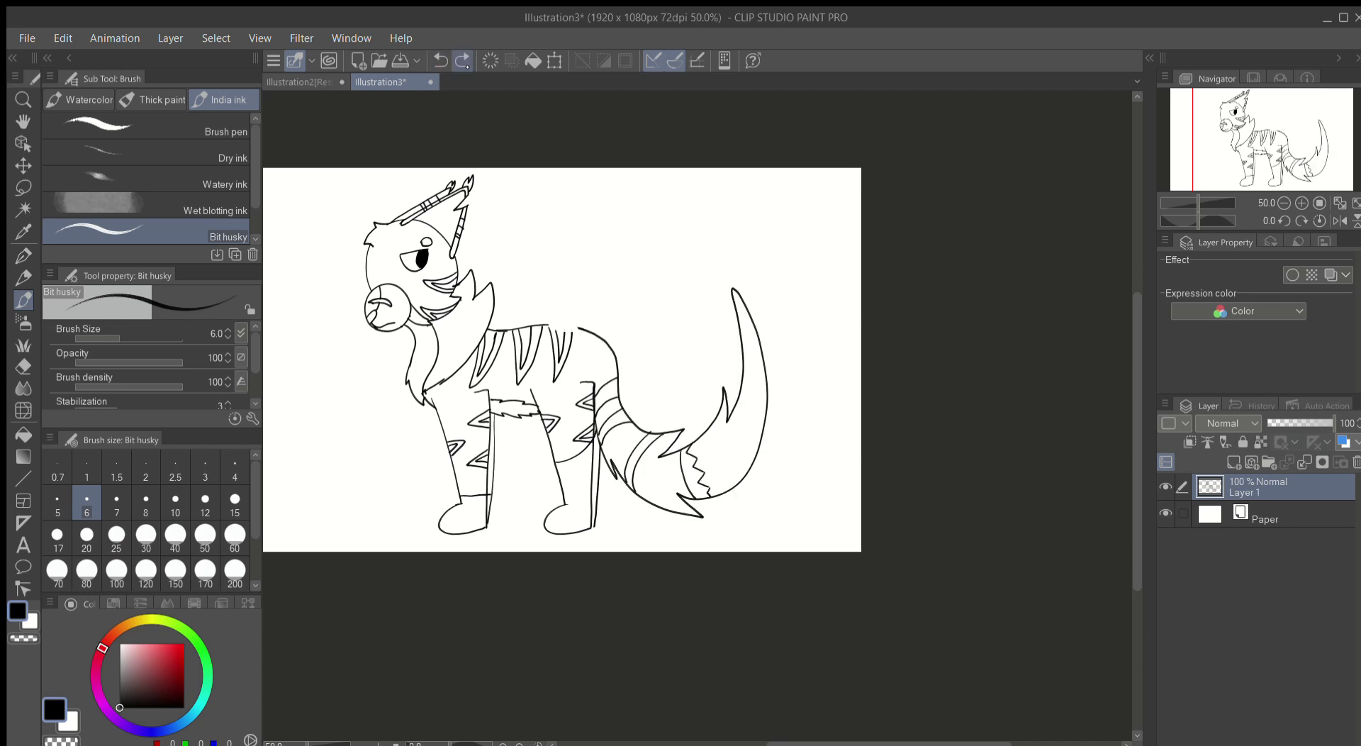
left_click(462, 61)
left_click(462, 61)
left_click(440, 61)
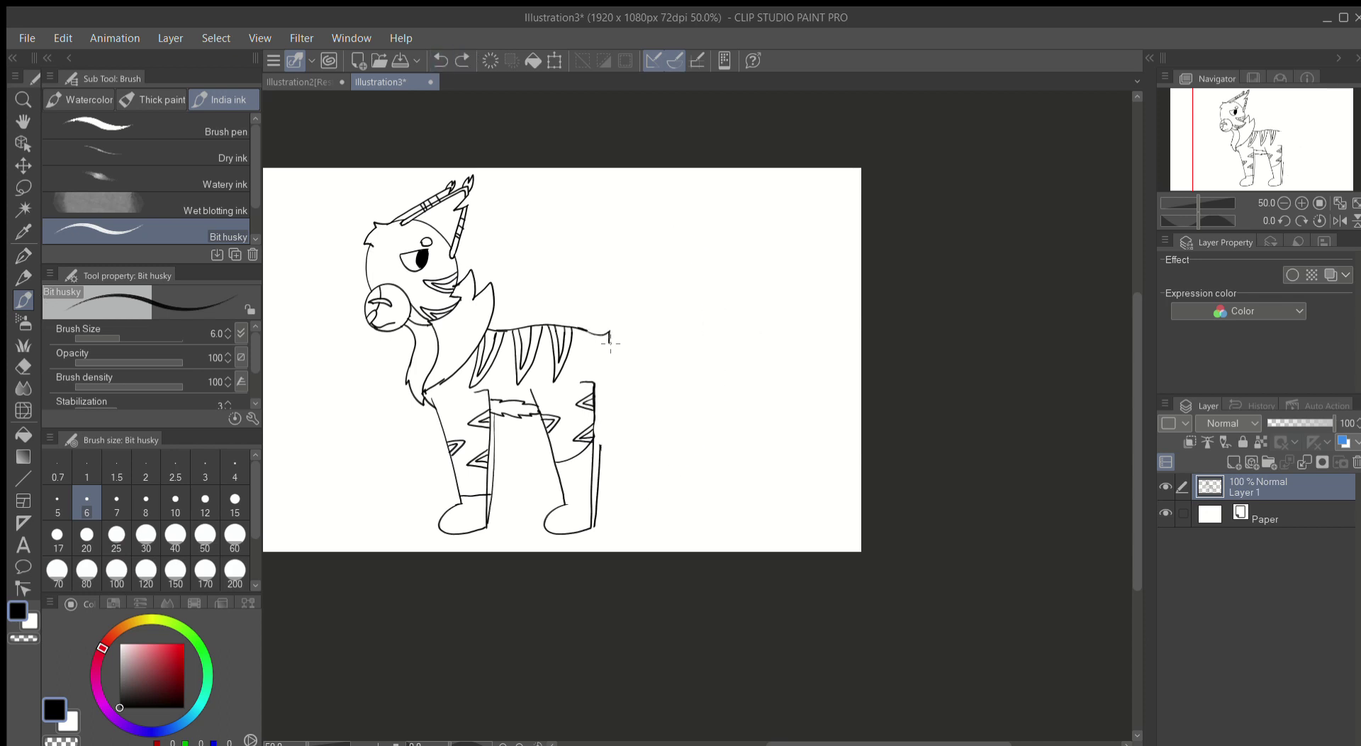
Step: Try a raised tail swinging upward directly from the back line, and undo it
scroll(682, 322, "up", 2)
key("ctrl+z")
left_click_drag(533, 334, 617, 306)
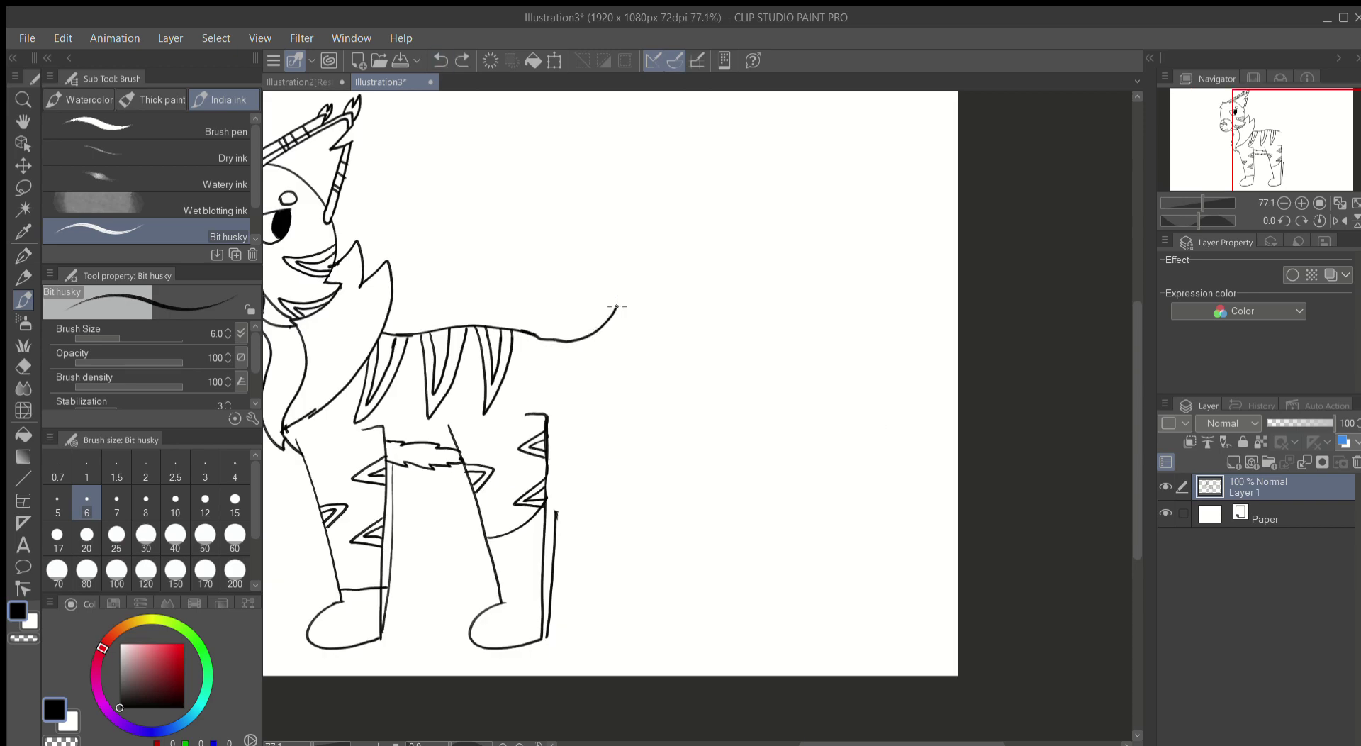
left_click_drag(877, 349, 624, 333)
scroll(571, 352, "down", 1)
key("ctrl+z")
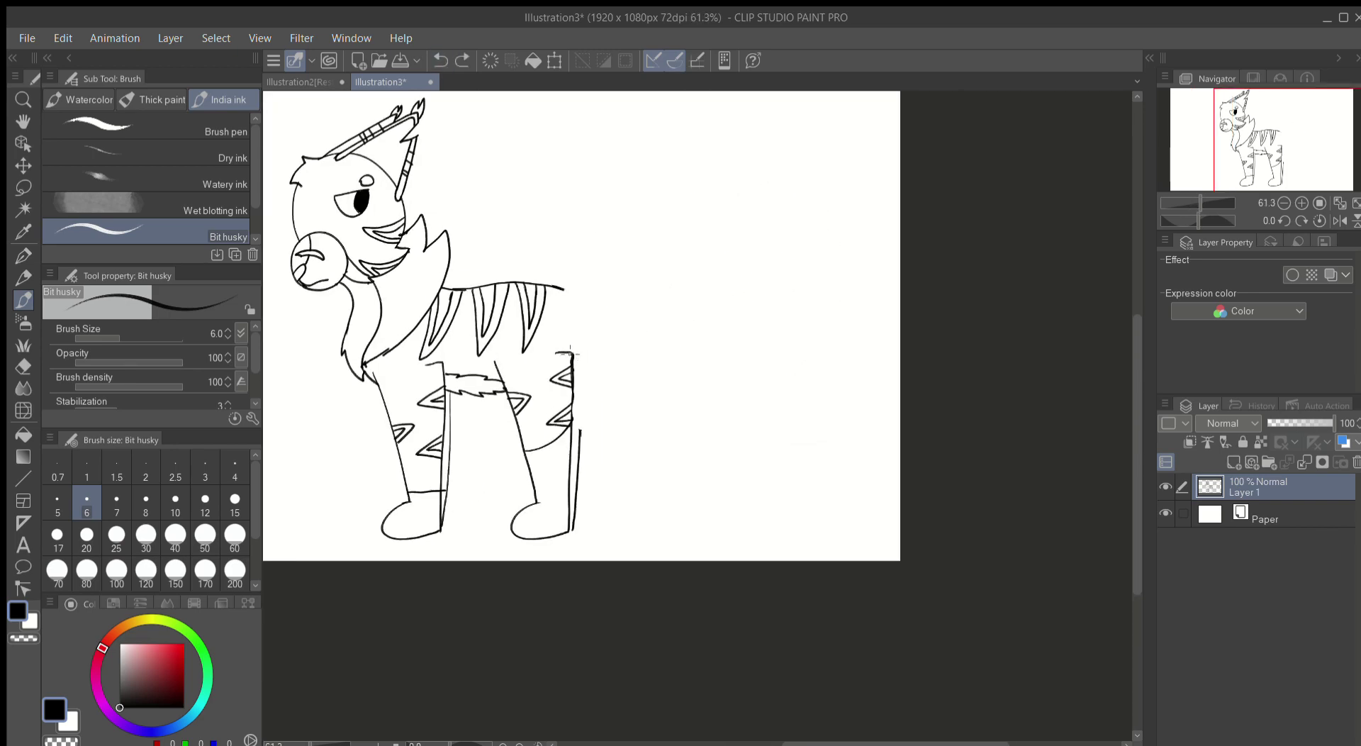
Step: Draw a tail sweeping down from the rump and up to a point, with outer tufts and an inner contour line
scroll(570, 290, "up", 6)
scroll(570, 290, "down", 3)
left_click_drag(600, 303, 486, 362)
mouse_move(474, 283)
left_mouse_down()
mouse_move(538, 387)
mouse_move(829, 263)
left_mouse_up()
scroll(833, 253, "up", 2)
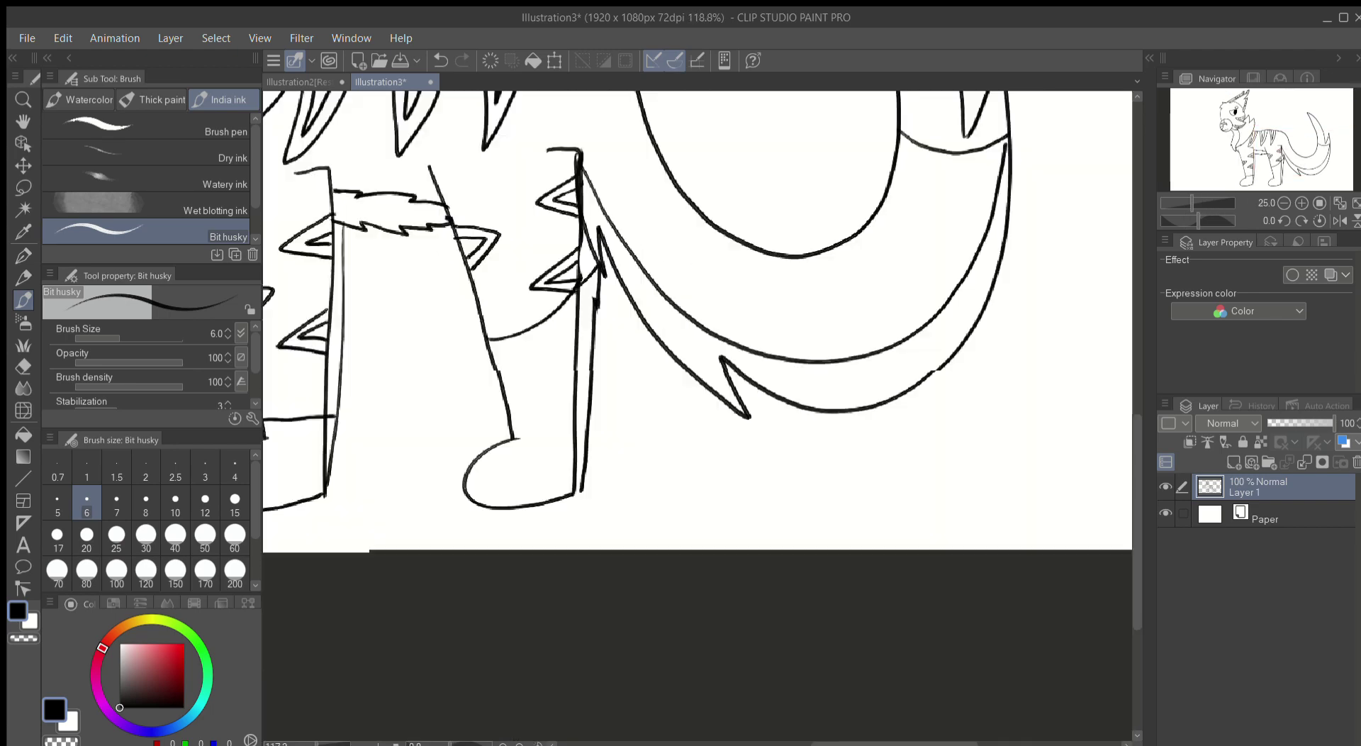
Step: Draw three pairs of curved band lines across the lower tail, between its upper edge and the inner contour
left_click_drag(557, 241, 546, 369)
left_click_drag(621, 268, 616, 356)
left_click_drag(825, 267, 847, 424)
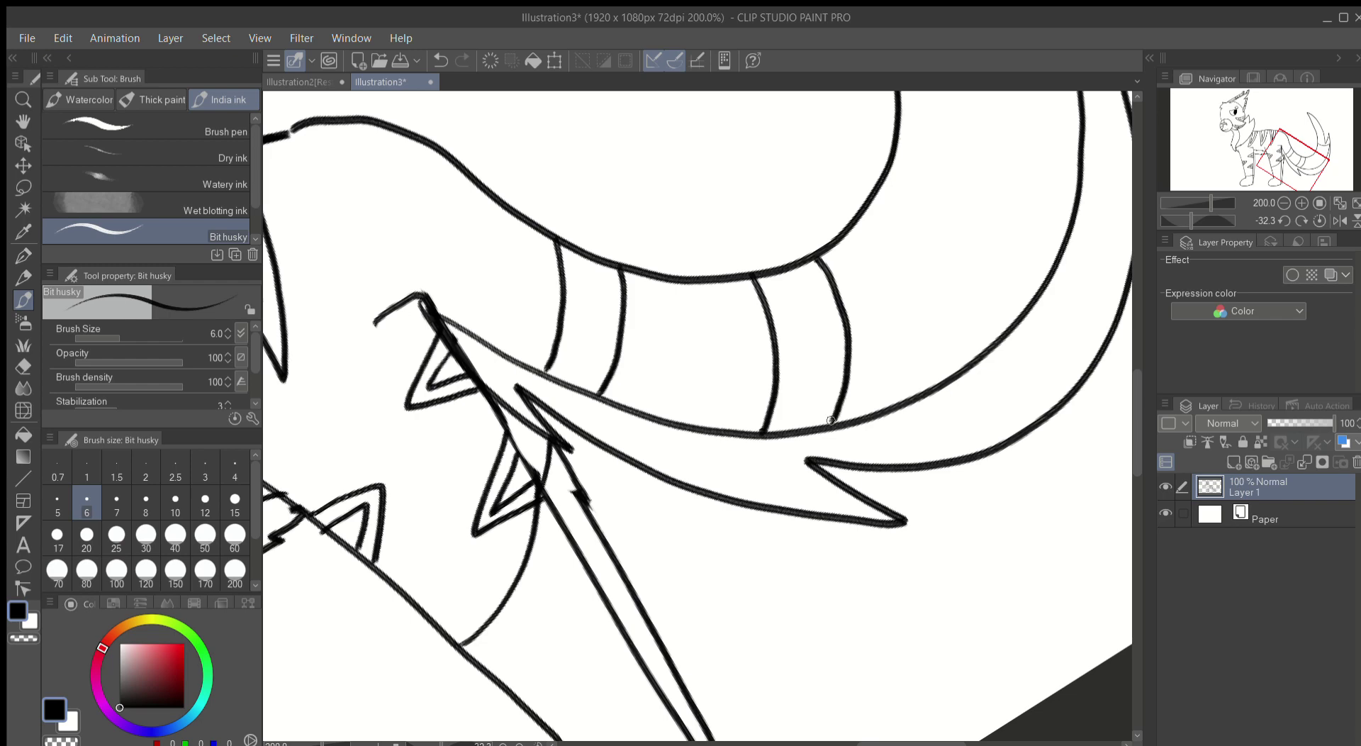
key("ctrl+shift+r")
left_click_drag(687, 312, 660, 505)
left_click_drag(705, 270, 765, 475)
Step: Add short motion lines on both sides of the upper tail
scroll(766, 474, "down", 5)
scroll(613, 270, "up", 2)
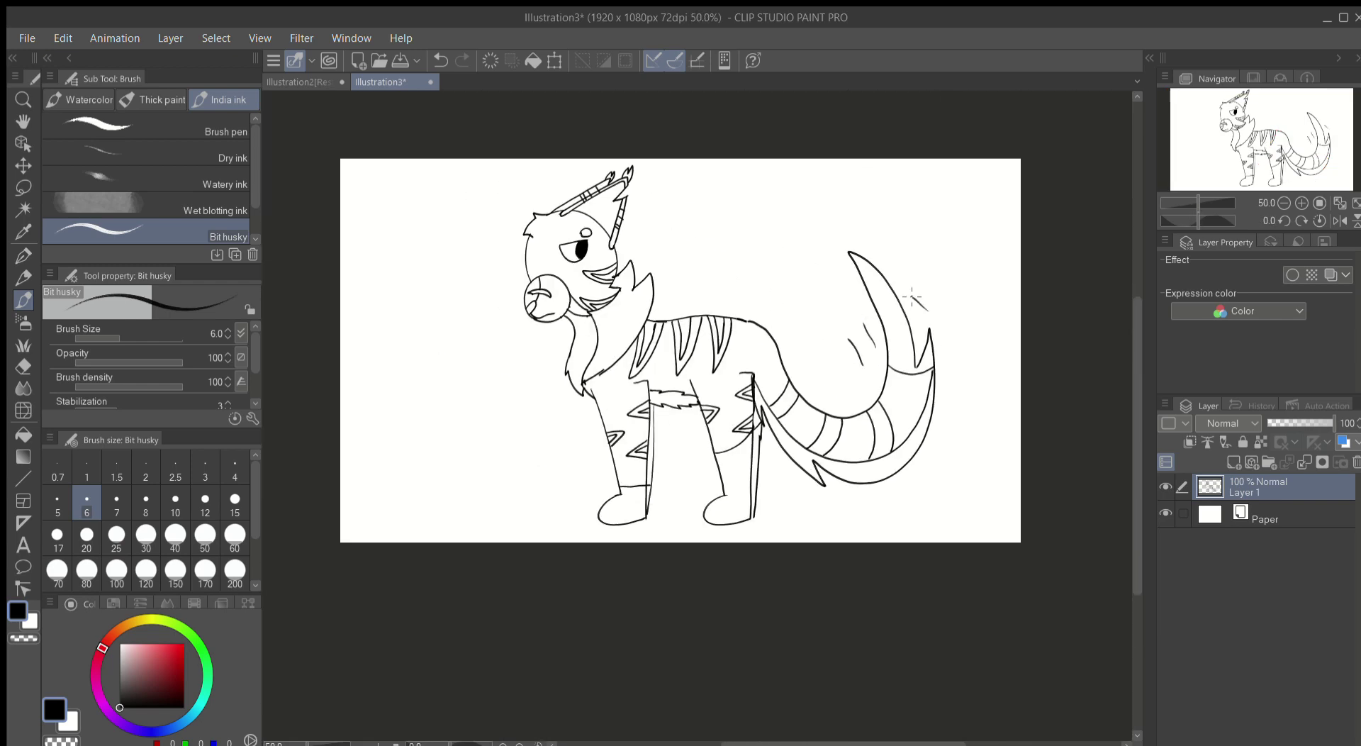
scroll(913, 298, "down", 3)
scroll(913, 298, "up", 6)
Step: Try filling the head with dark brown (RGB 61, 36, 17) using the Fill tool, and undo it
left_click(24, 434)
left_click(120, 628)
left_click(175, 689)
left_click(485, 242)
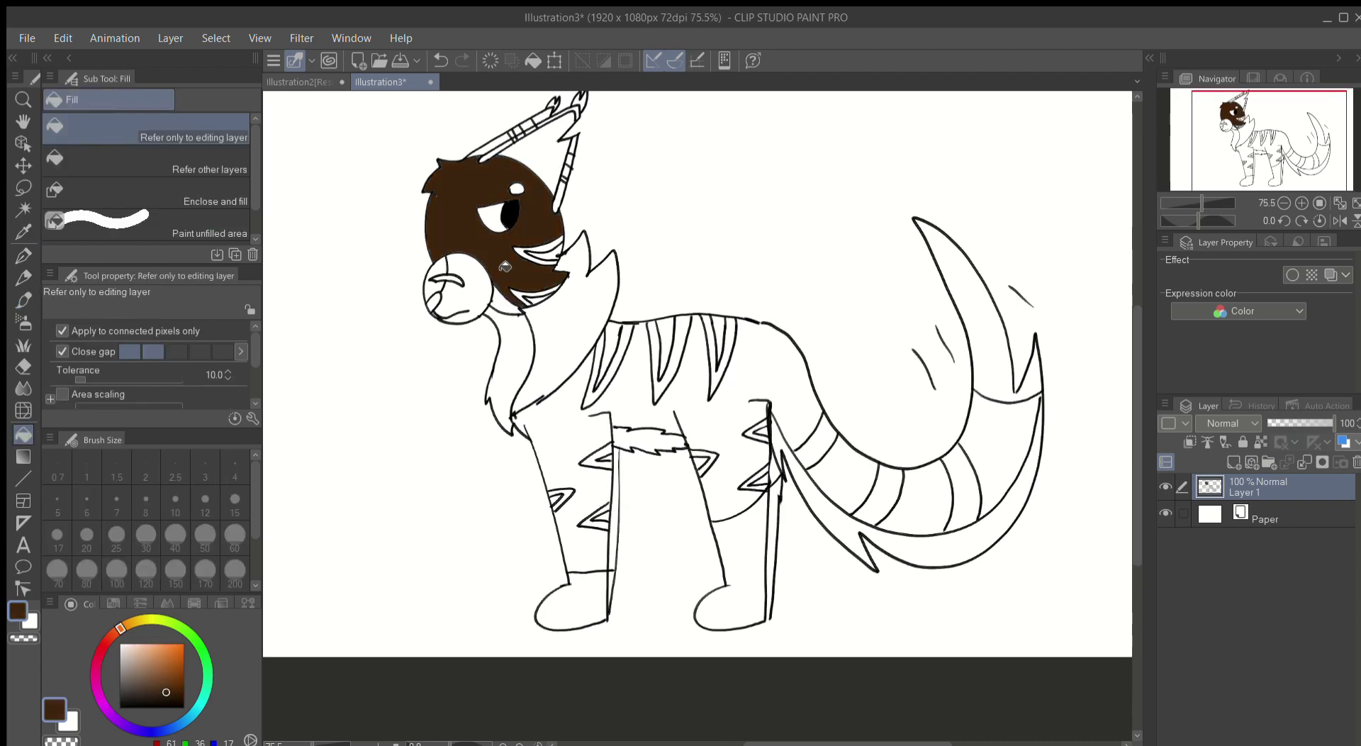
key("ctrl+z")
left_click(462, 61)
left_click(441, 61)
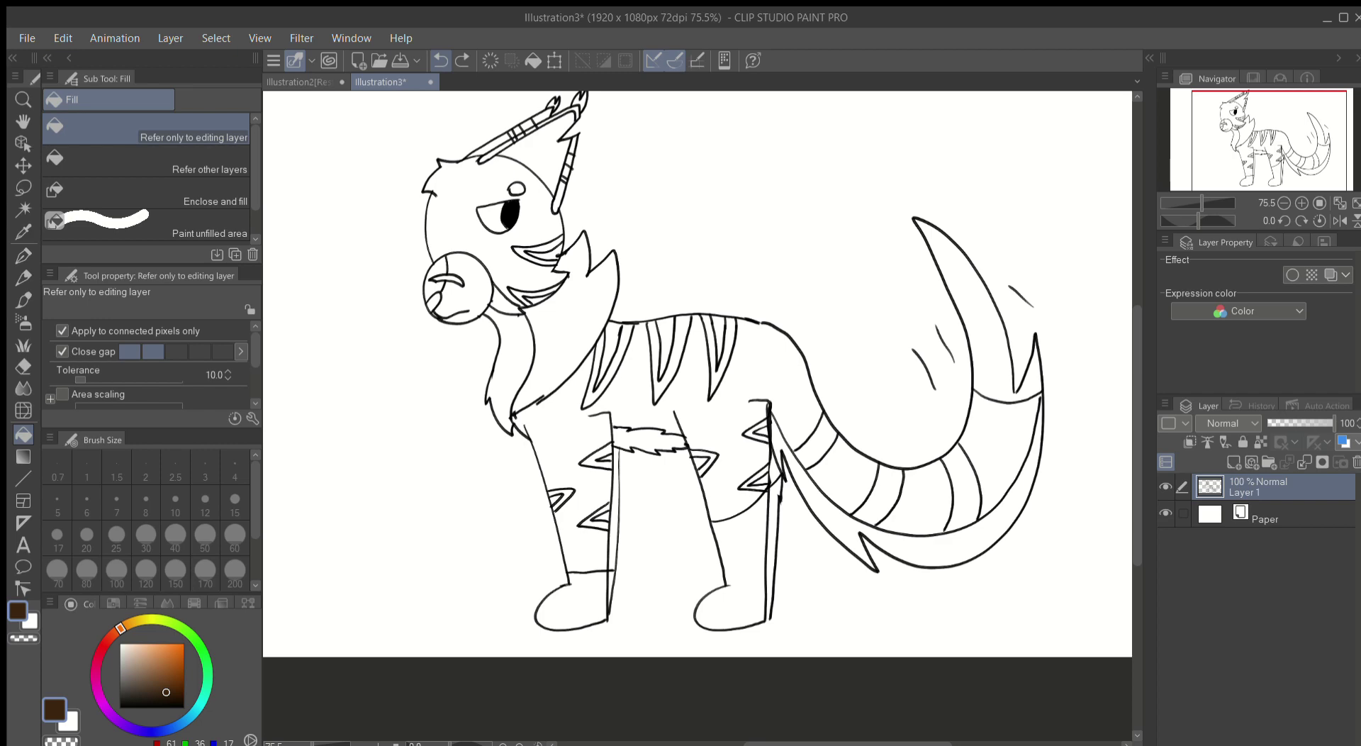
Step: Try filling the head, ruff and body with a lighter brown (RGB 81, 49, 23), and undo it
left_click(496, 184)
left_click(564, 355)
scroll(752, 319, "up", 1)
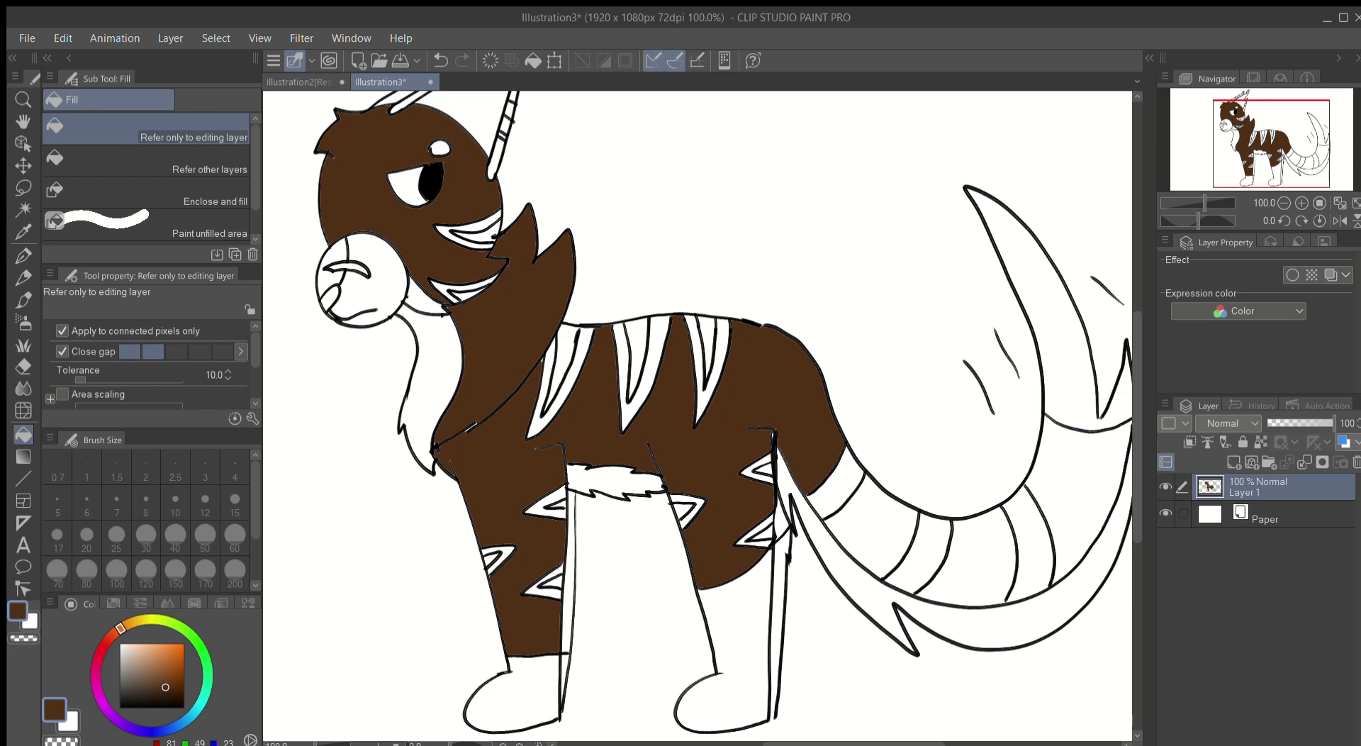
key("ctrl+z")
Step: Set the colour to dark brown (RGB 56, 35, 19) and fill the head, ruff, body, upper legs and wide tail segments
left_click(162, 693)
left_click(425, 244)
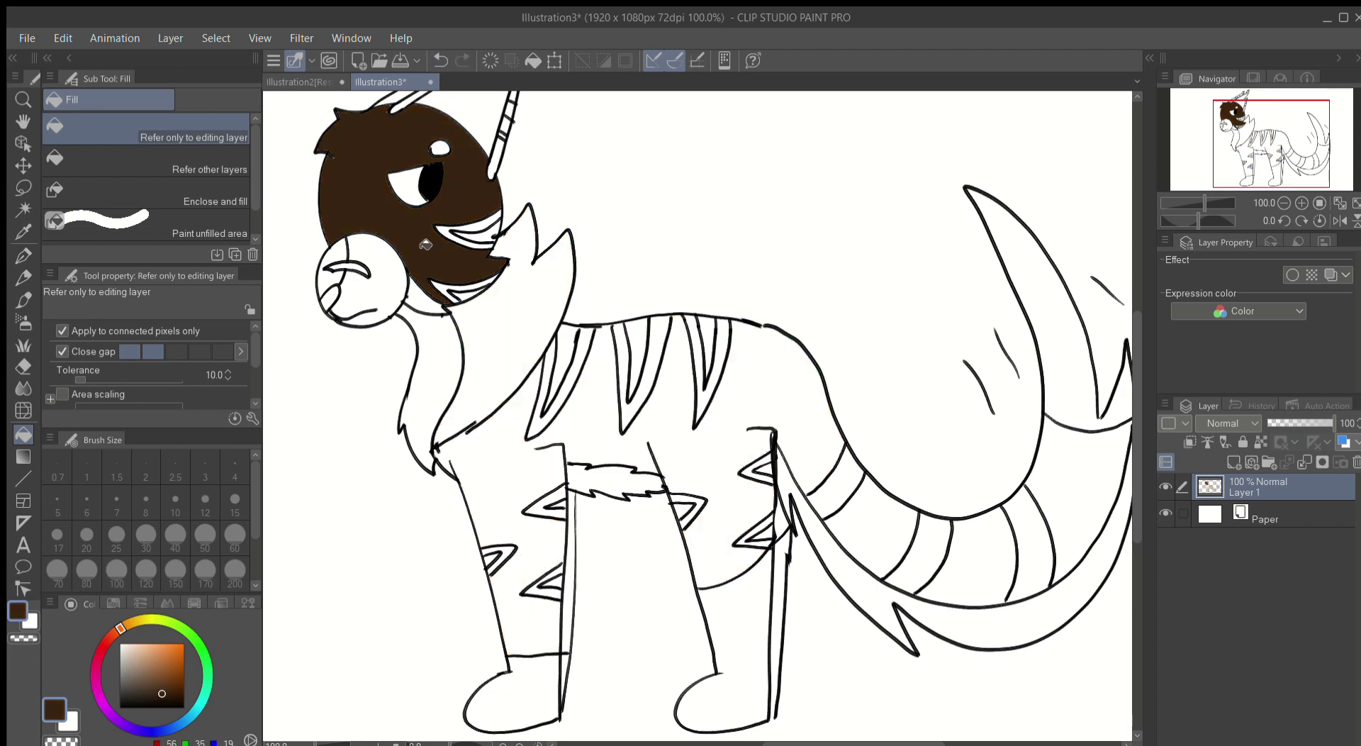
left_click(565, 488)
left_click(870, 526)
left_click(965, 557)
left_click(1078, 500)
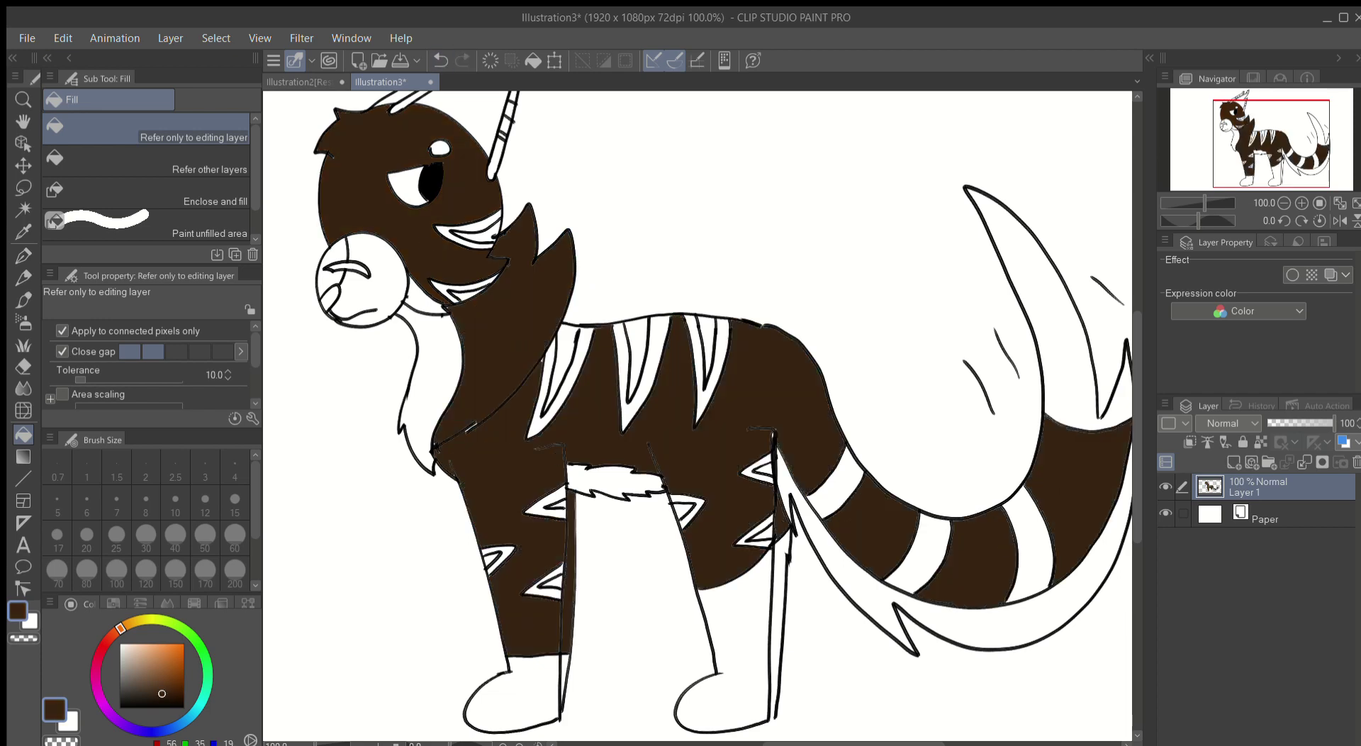
Step: Fill the inner shapes of the back and leg stripes with the same dark brown
scroll(659, 497, "up", 2)
scroll(565, 320, "down", 3)
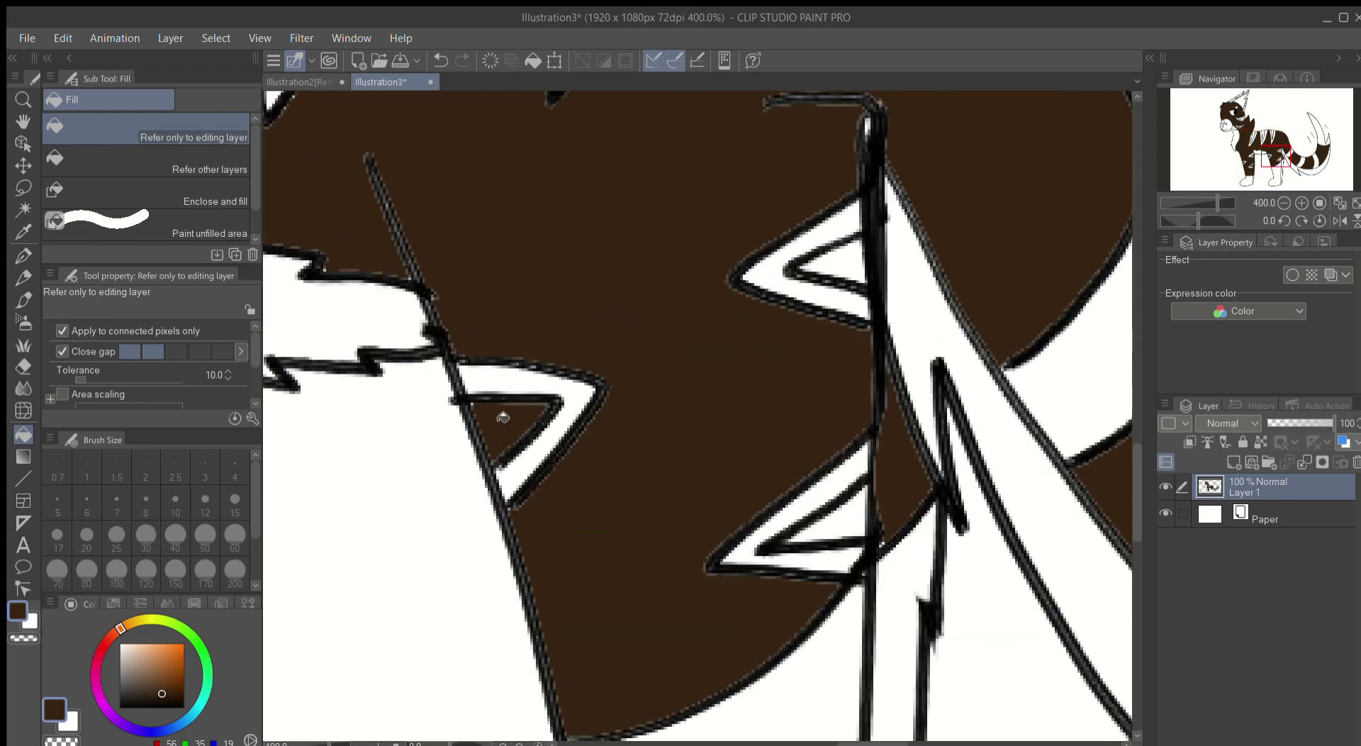
scroll(565, 320, "up", 2)
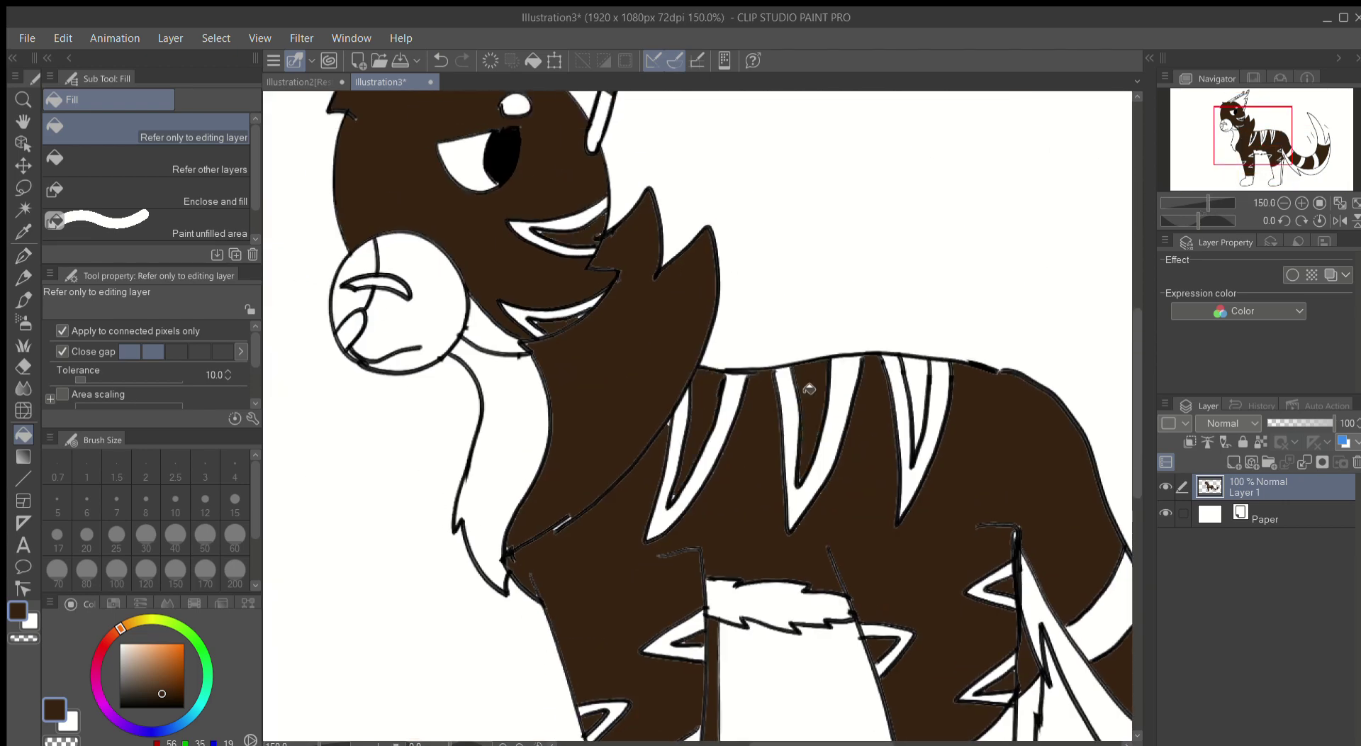
Step: Undo the latest dark brown fills
scroll(565, 320, "down", 3)
scroll(565, 320, "up", 2)
key("ctrl+z")
key("ctrl+z")
key("ctrl+z")
key("ctrl+z")
key("ctrl+z")
key("ctrl+z")
key("ctrl+z")
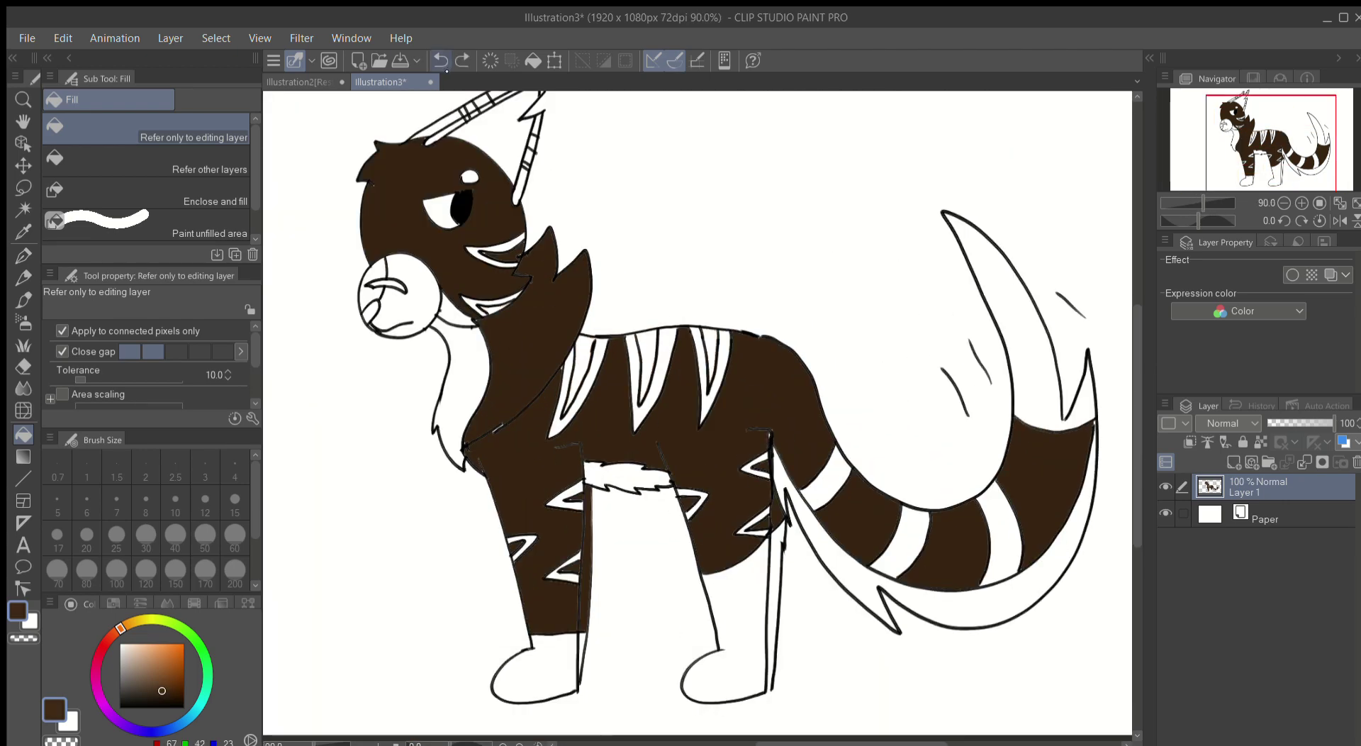
Step: Fill the head, ruff, body, upper legs, wide tail segments and inner stripe shapes with brown (RGB 67, 42, 23)
key("ctrl+y")
key("ctrl+y")
key("ctrl+y")
key("ctrl+y")
key("ctrl+y")
key("ctrl+y")
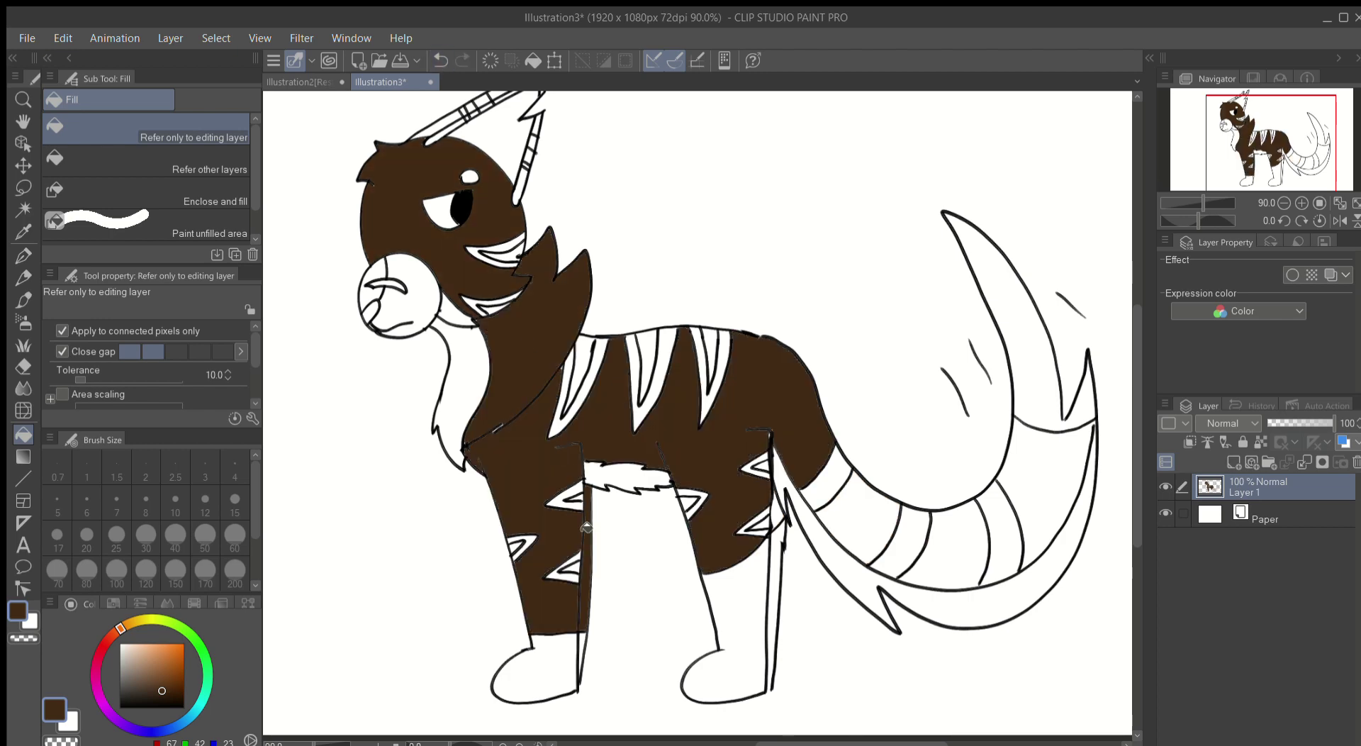
scroll(570, 569, "up", 4)
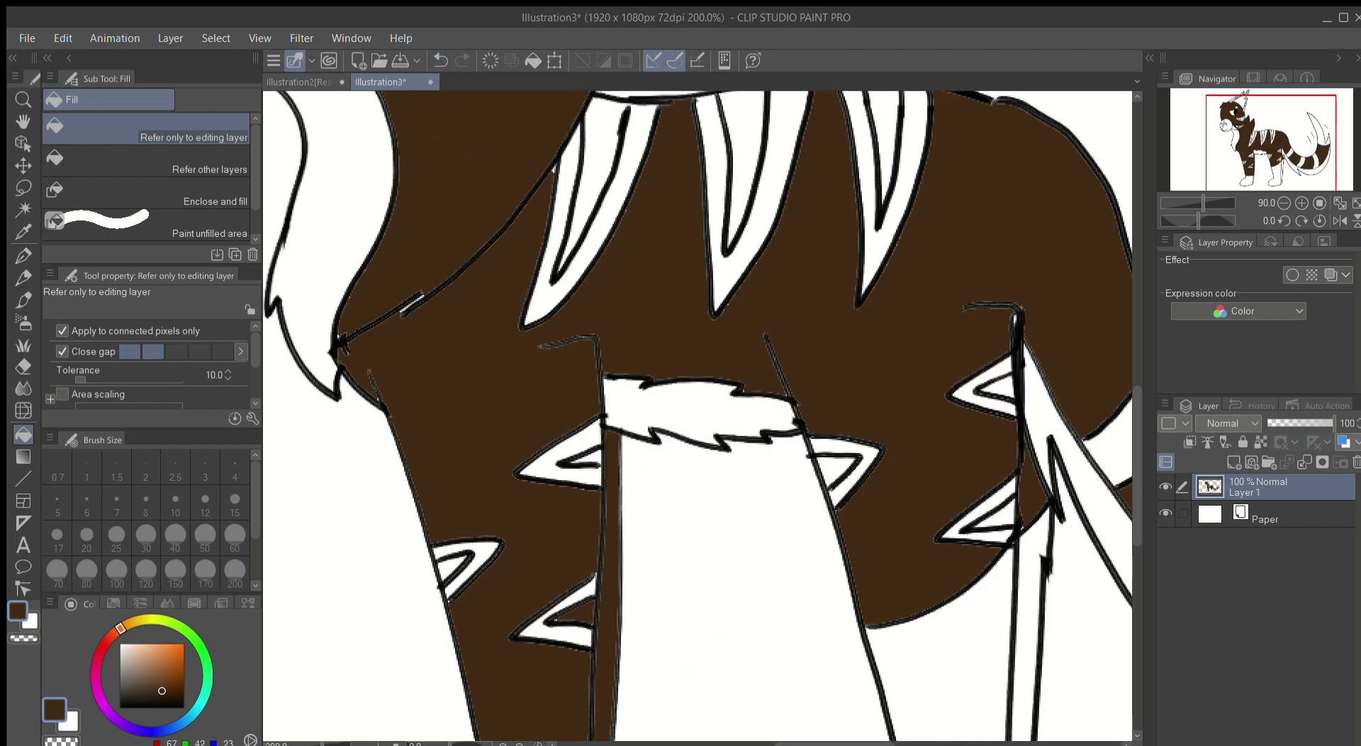
scroll(592, 216, "up", 10)
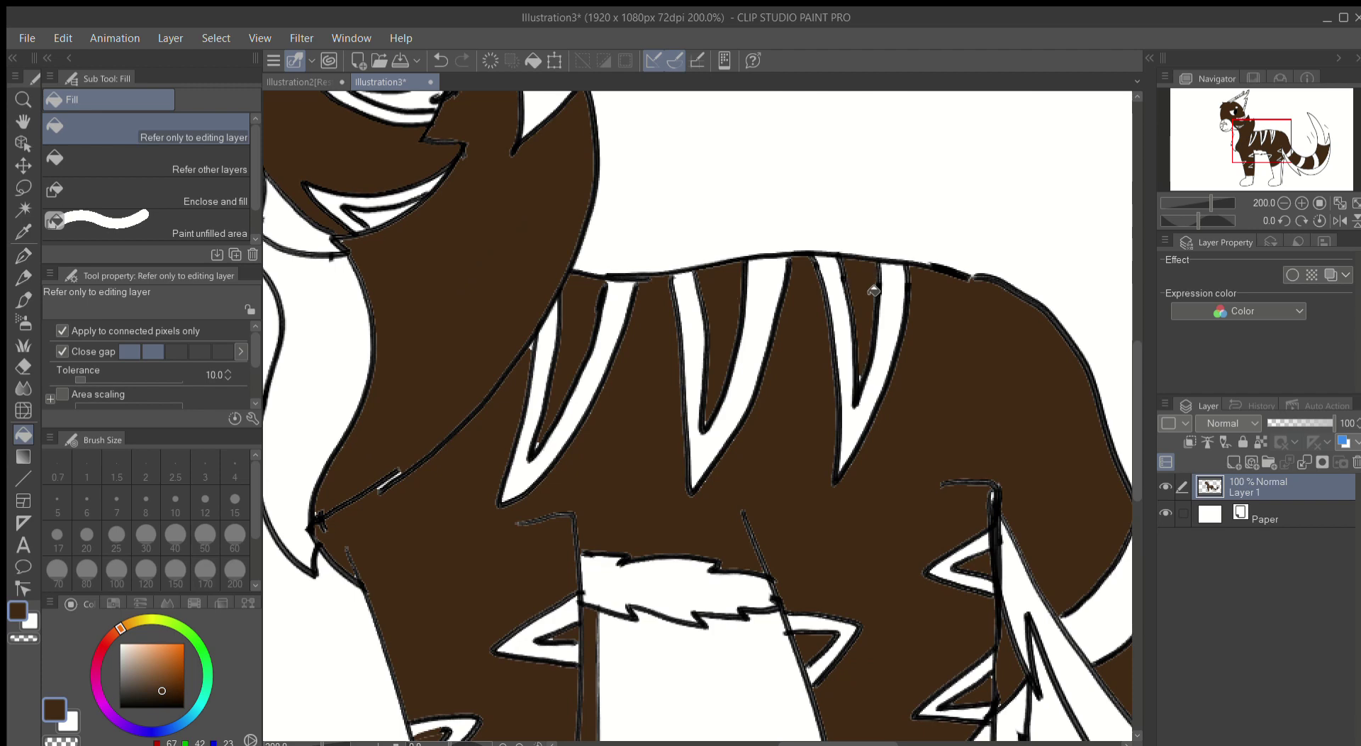
Step: Try filling alternate bands of the ear edging with the same brown, and undo most of those fills
left_click(685, 183)
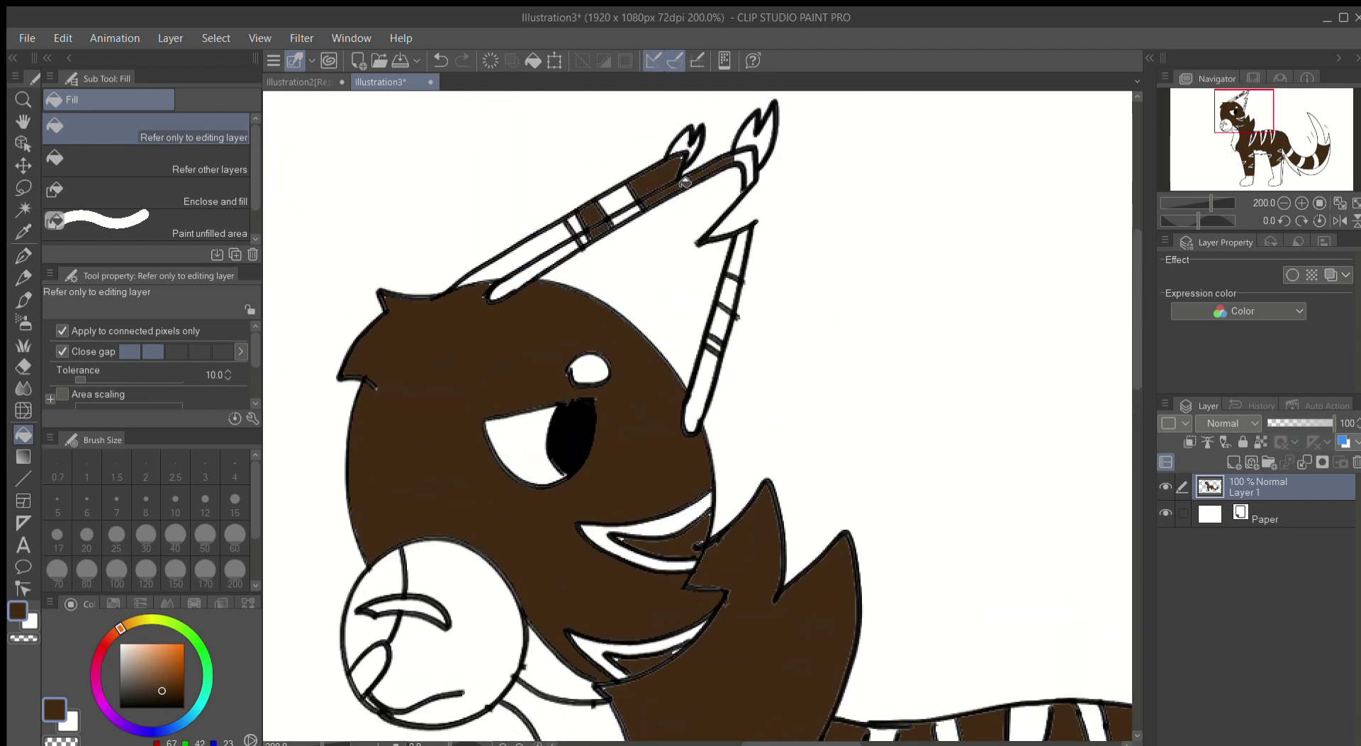
left_click(441, 61)
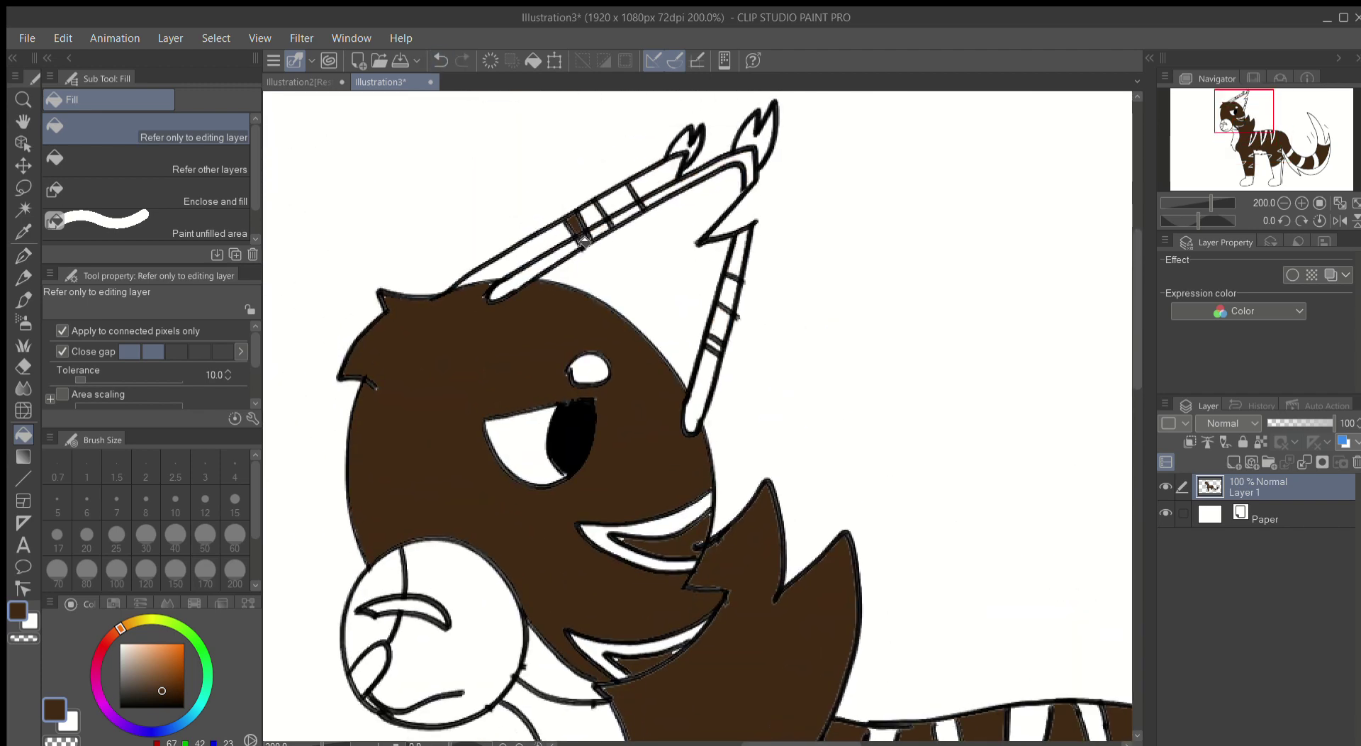
scroll(698, 414, "down", 5)
scroll(698, 415, "up", 2)
Step: Set the colour to a darker brown (RGB 53, 25, 3) and fill the head, ruff, body, upper legs and wide tail segments
left_click(174, 695)
left_click(596, 400)
left_click(594, 428)
left_click(441, 61)
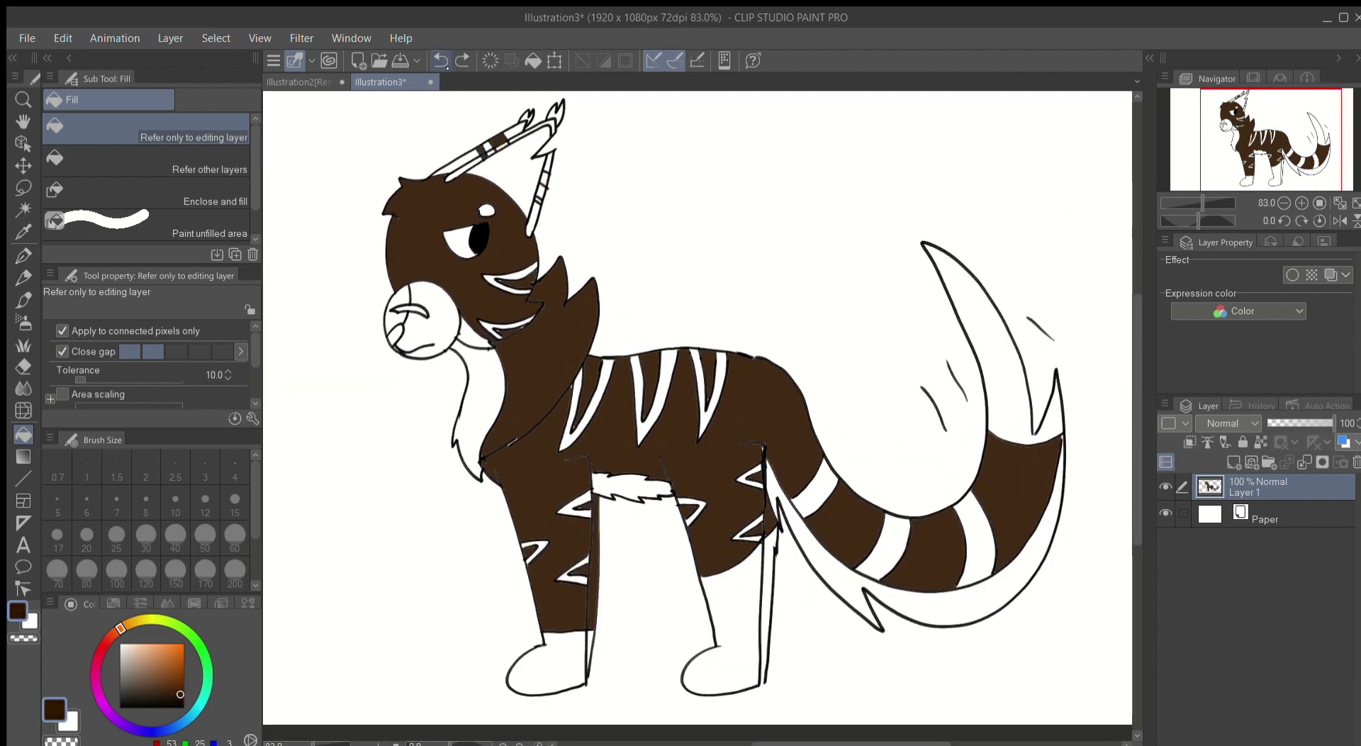
left_click(441, 61)
left_click(441, 61)
left_click(441, 61)
left_click(462, 61)
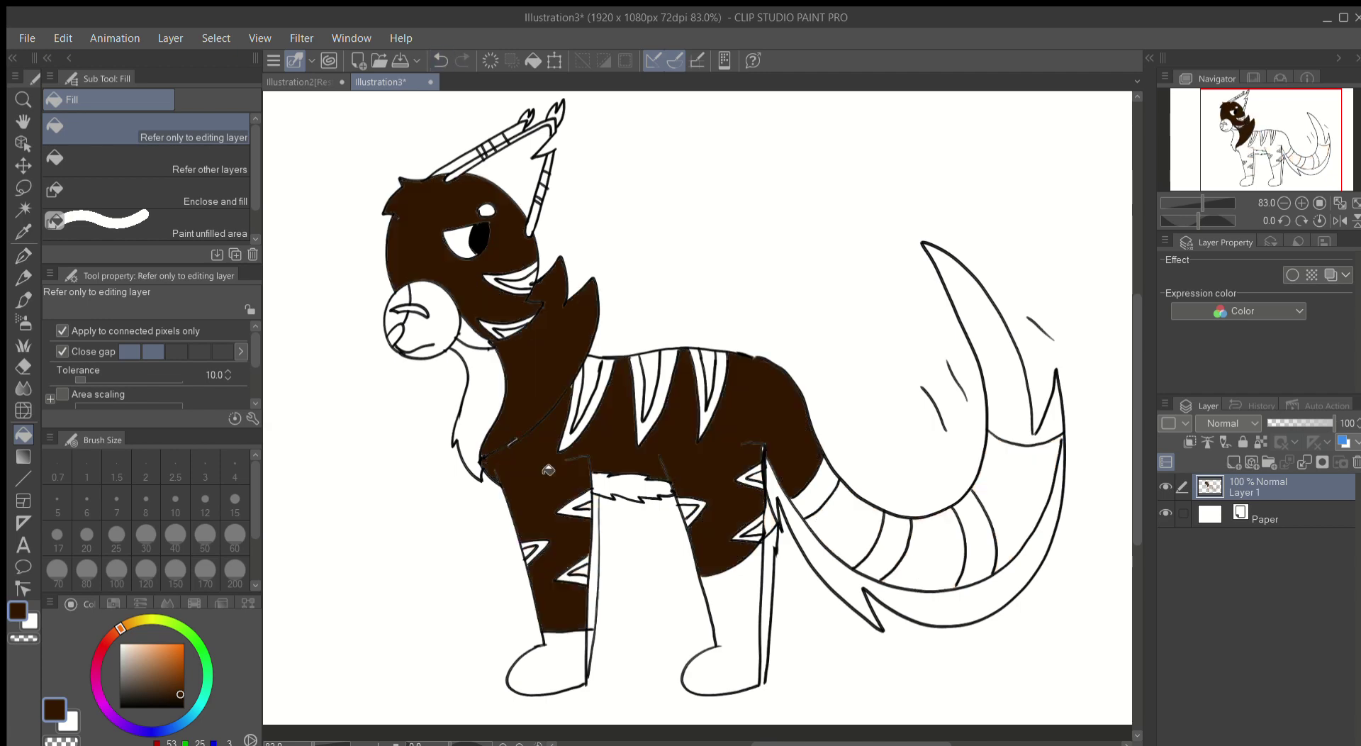
left_click(462, 61)
scroll(590, 607, "up", 5)
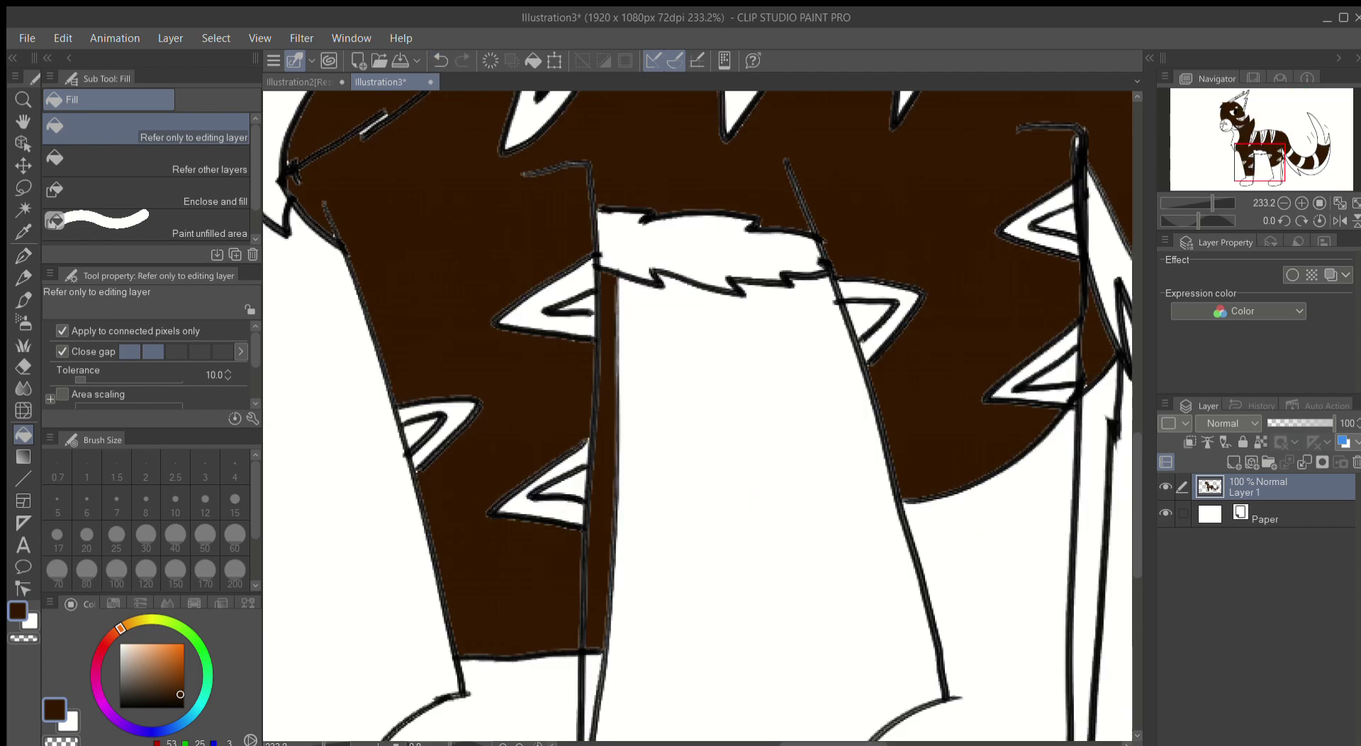
Step: Fill the inner shapes of the leg and back stripes and alternate bands of the ear edging with the same dark brown
left_click(1044, 367)
key("ctrl+z")
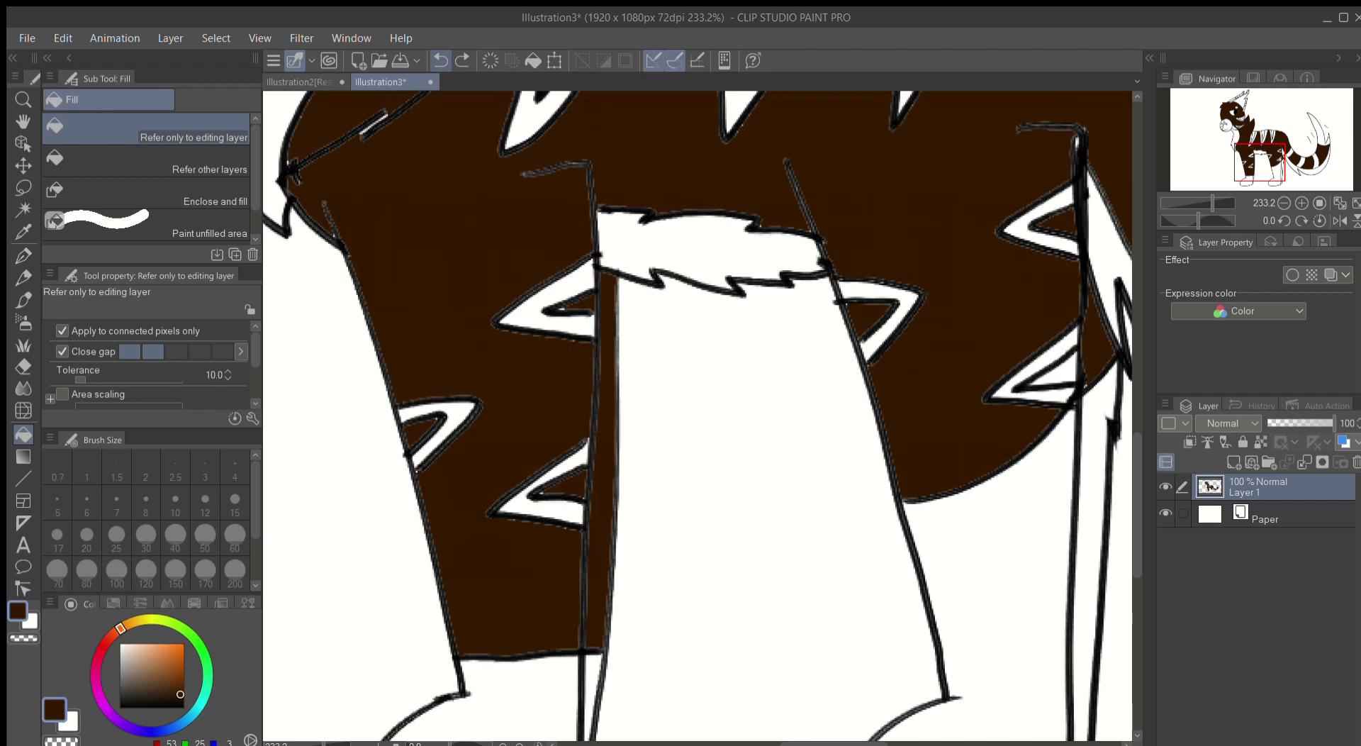
key("ctrl+y")
scroll(1044, 367, "down", 1)
left_click_drag(638, 269, 691, 355)
left_click_drag(744, 129, 687, 306)
left_click(688, 301)
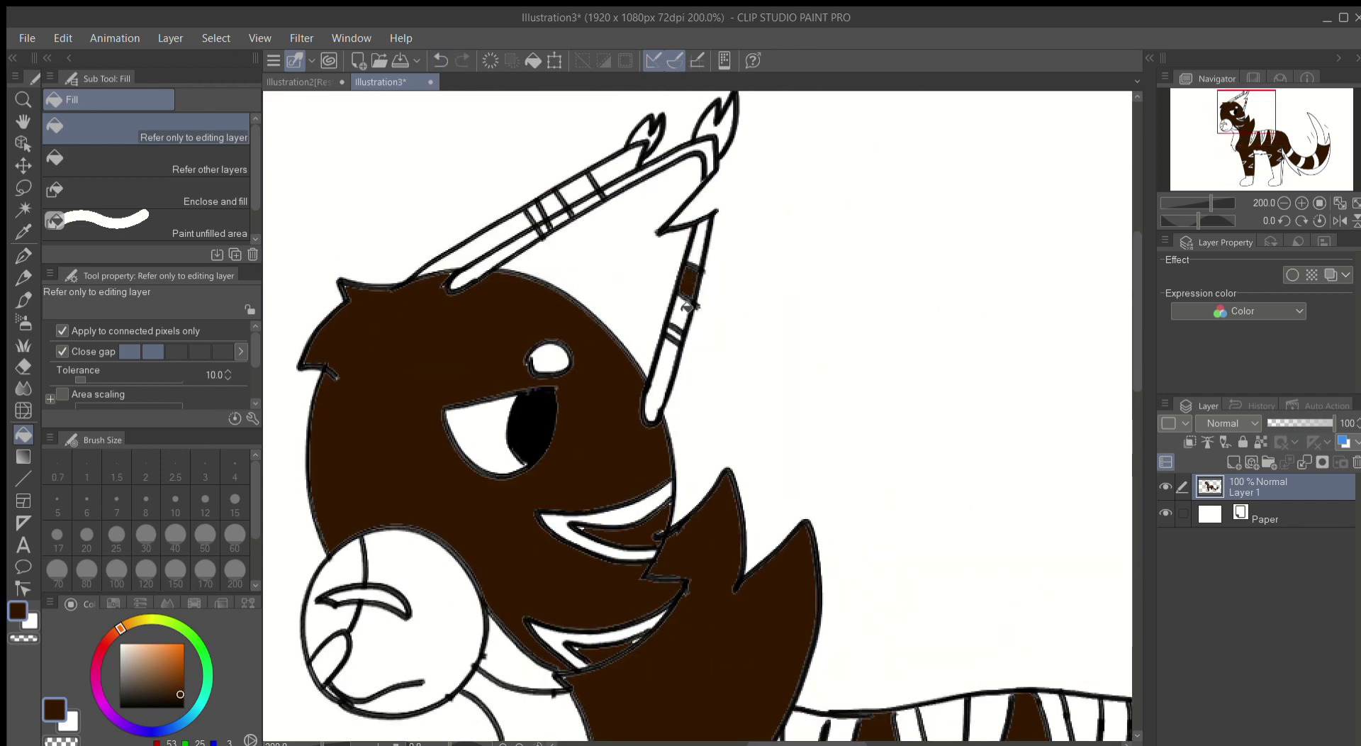
scroll(546, 228, "down", 3)
left_click_drag(741, 381, 724, 344)
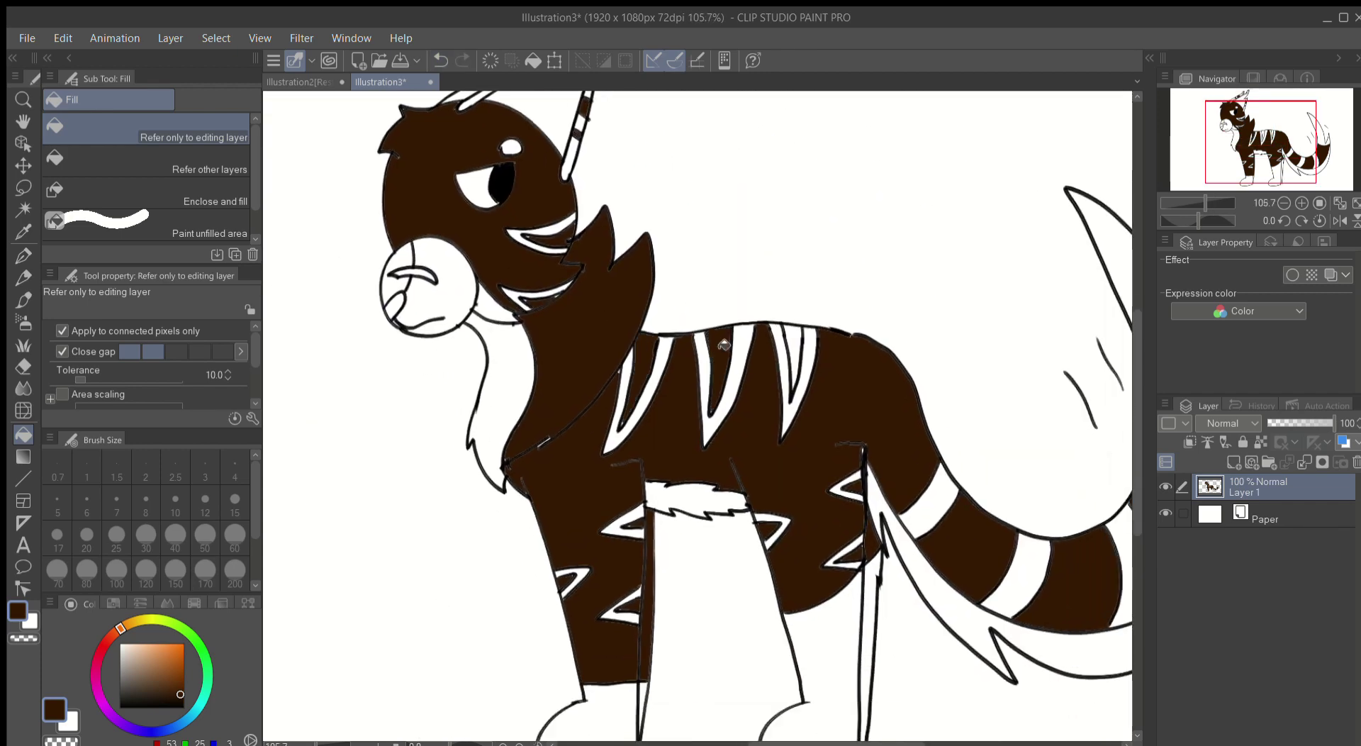
Step: Set the colour to near-black brown (RGB 33, 15, 0) and fill the back, front-leg and cheek stripes, the ear edging and tufts
mouse_move(638, 397)
left_mouse_down()
mouse_move(787, 414)
mouse_move(580, 576)
left_mouse_up()
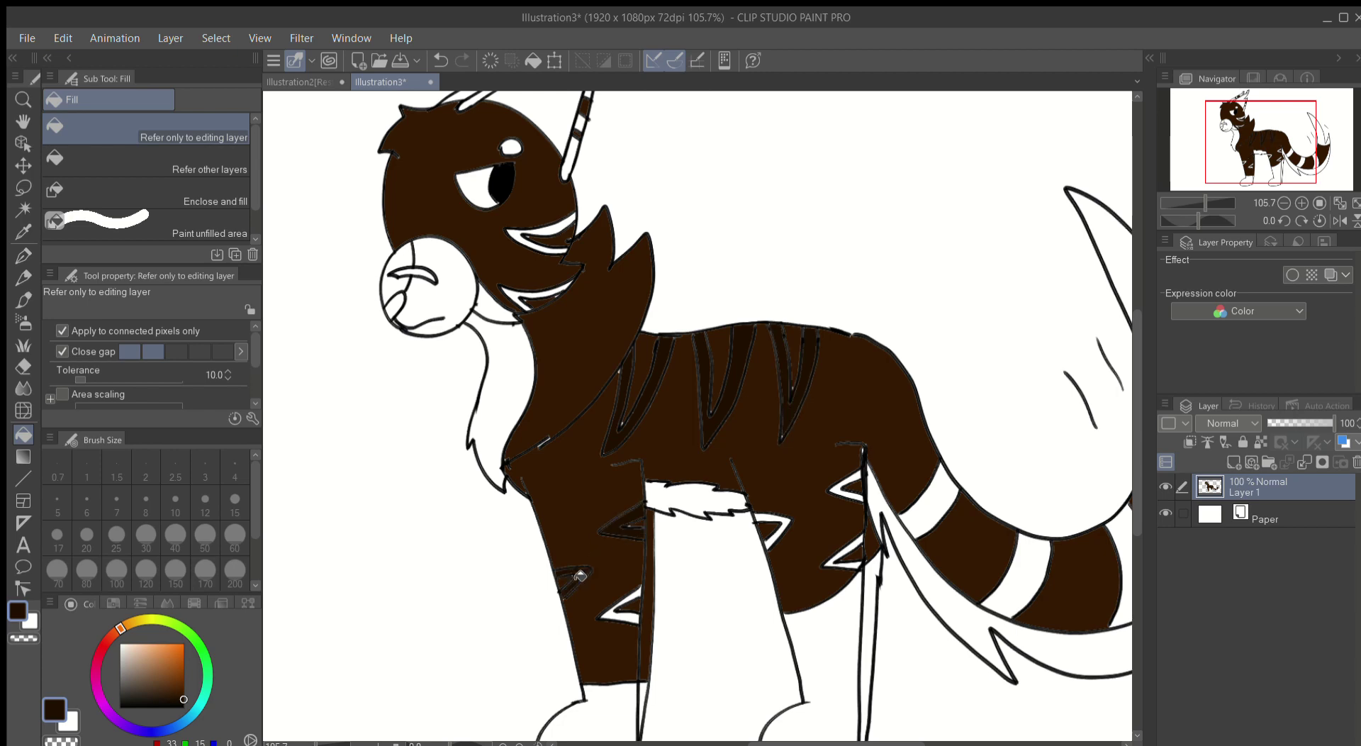
mouse_move(496, 212)
left_mouse_down()
mouse_move(496, 418)
mouse_move(557, 315)
mouse_move(759, 241)
mouse_move(708, 567)
left_mouse_up()
scroll(496, 283, "up", 3)
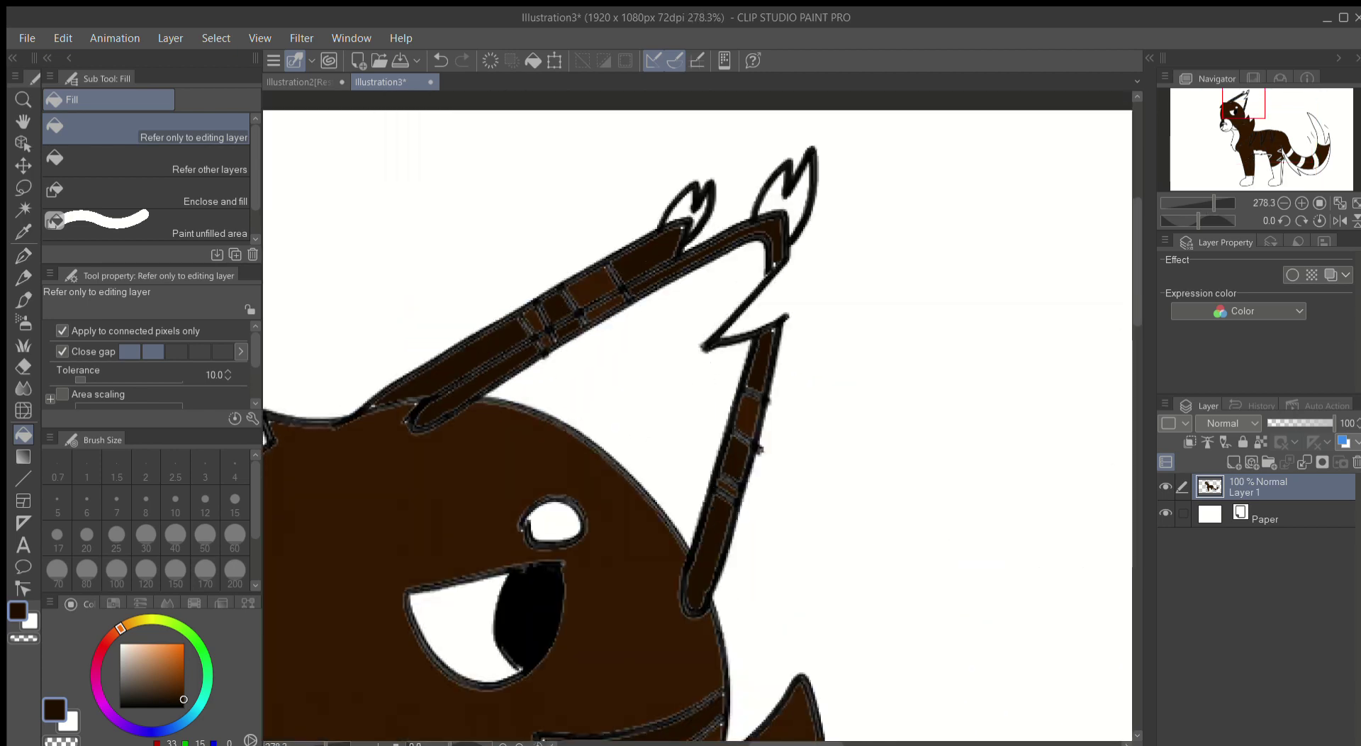
left_click(787, 191)
Step: Fill the hind-leg stripes and the narrow tail bands with the same near-black brown
scroll(677, 225, "down", 5)
mouse_move(758, 418)
left_mouse_down()
mouse_move(811, 467)
mouse_move(886, 460)
left_mouse_up()
scroll(886, 461, "up", 4)
left_click(653, 450)
left_click(790, 367)
left_click(797, 500)
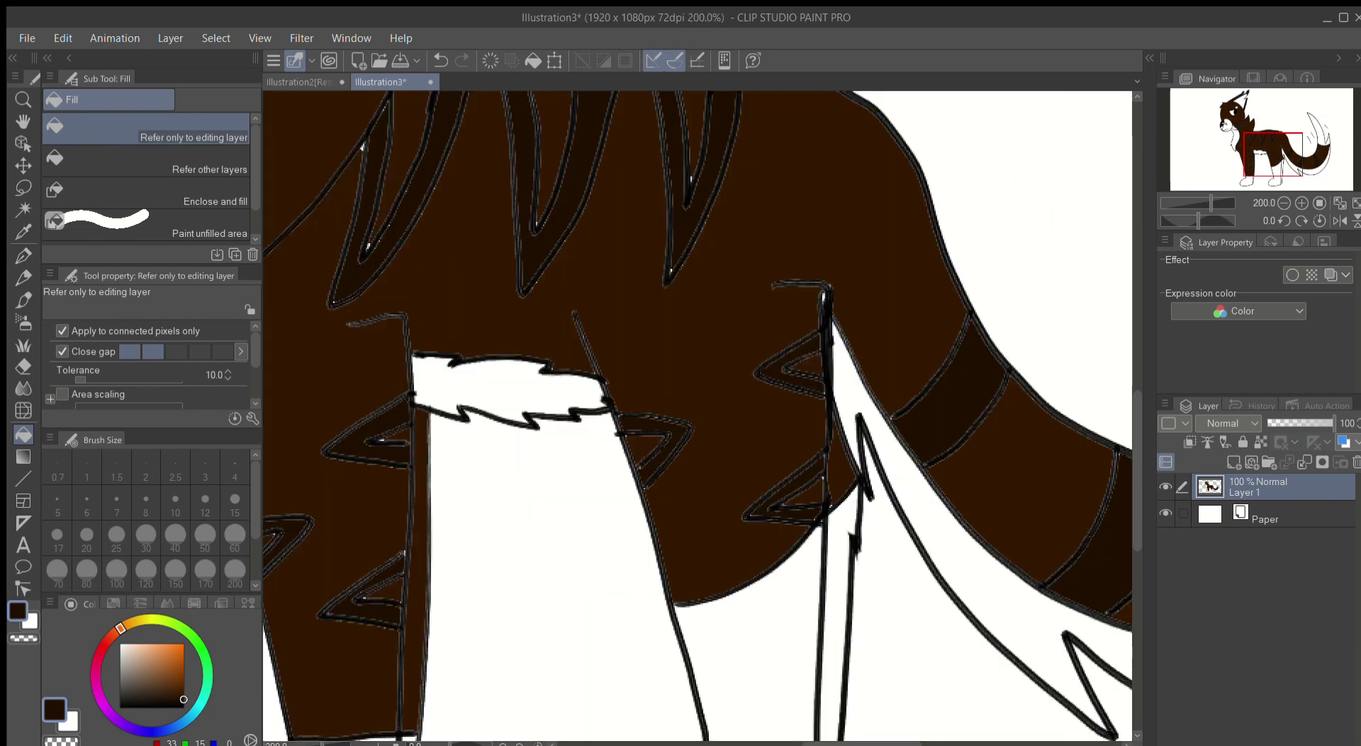
Step: Fill the muzzle, chest and belly fur with beige (RGB 188, 163, 143)
scroll(946, 684, "down", 3)
left_click(539, 418)
left_click(479, 319)
left_click(723, 533)
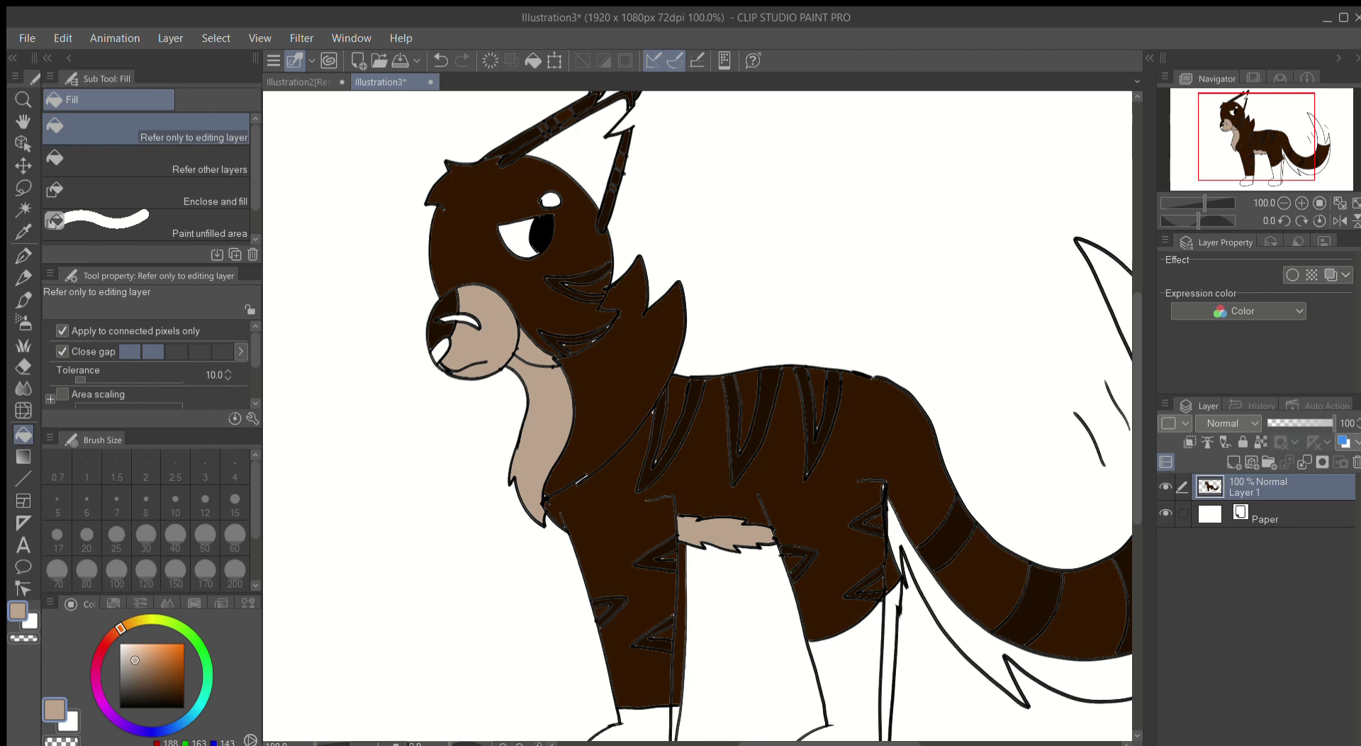
Step: Set the colour to light beige (RGB 208, 180, 158), fill the muzzle, chest, belly, lower legs and tail underside, and undo the background fill
left_click(135, 655)
left_click(539, 418)
left_click(479, 319)
left_click(723, 533)
left_click_drag(709, 425, 624, 347)
left_click_drag(723, 482, 664, 429)
left_click(694, 553)
left_click(482, 617)
left_click(769, 496)
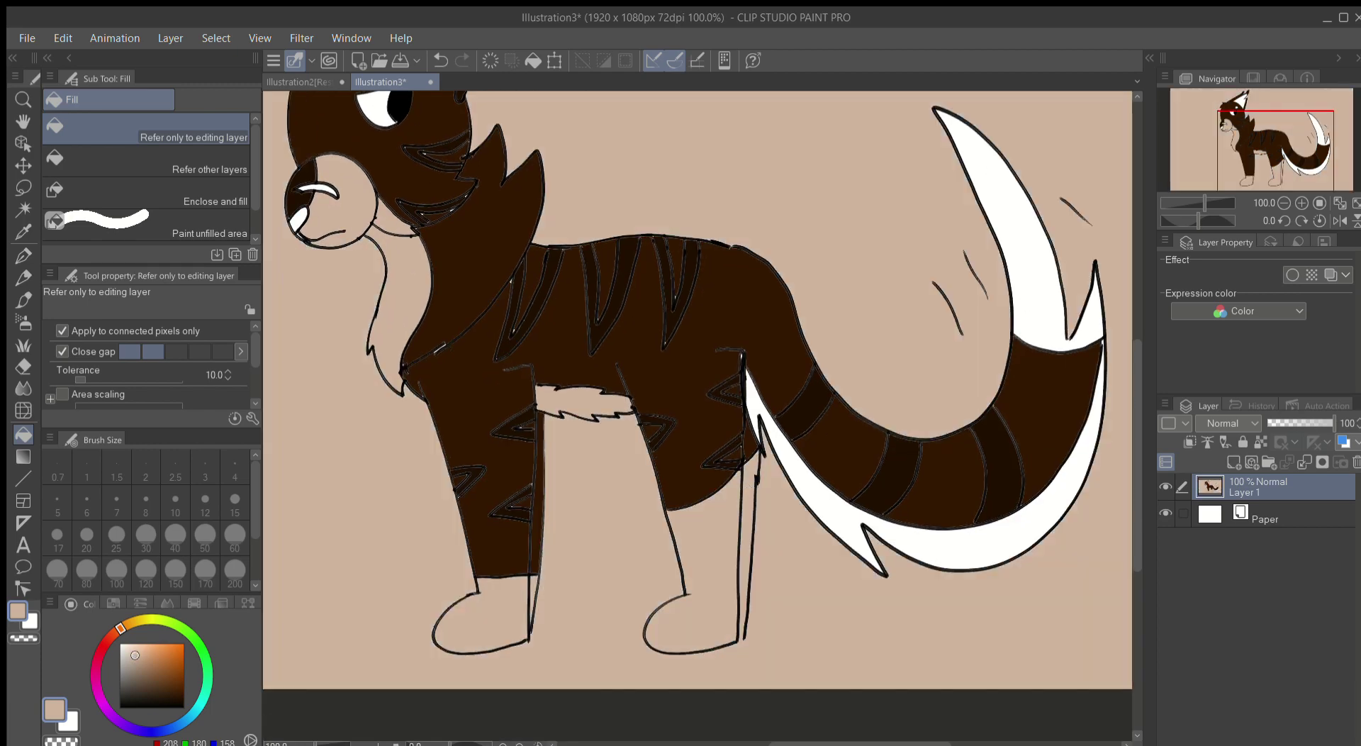
key("ctrl+z")
left_click(781, 477)
Step: Close the gap at the foot of the hind leg's rear strip in black and fill the strip with light beige
scroll(750, 511, "up", 4)
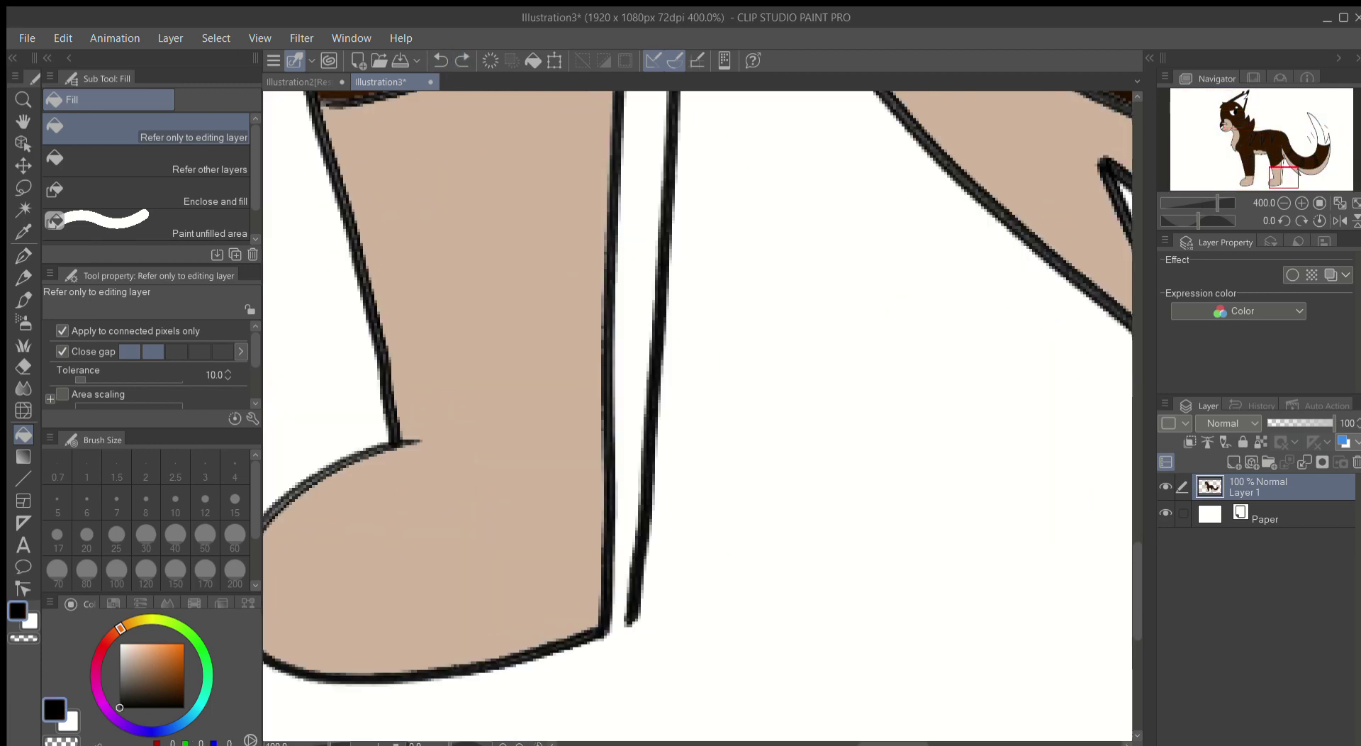
key("b")
key("i")
key("g")
left_click(638, 354)
key("ctrl+0")
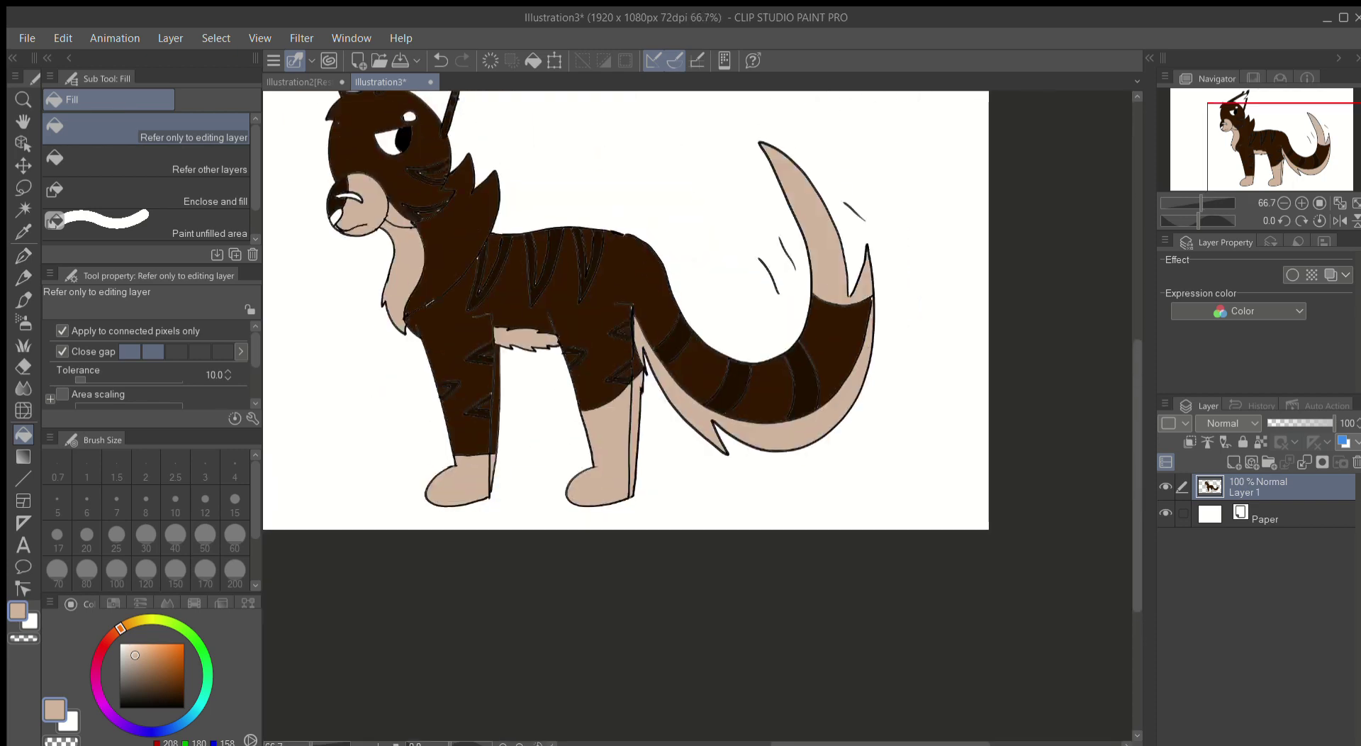
Step: Fill the brow spot with the sampled dark stripe brown and the eye with orange (RGB 182, 77, 0)
scroll(395, 183, "up", 4)
left_click(333, 404, "alt")
left_click(576, 172)
left_click(184, 662)
left_click(556, 252)
left_click(441, 60)
left_click(496, 262)
key("ctrl+0")
scroll(675, 314, "up", 3)
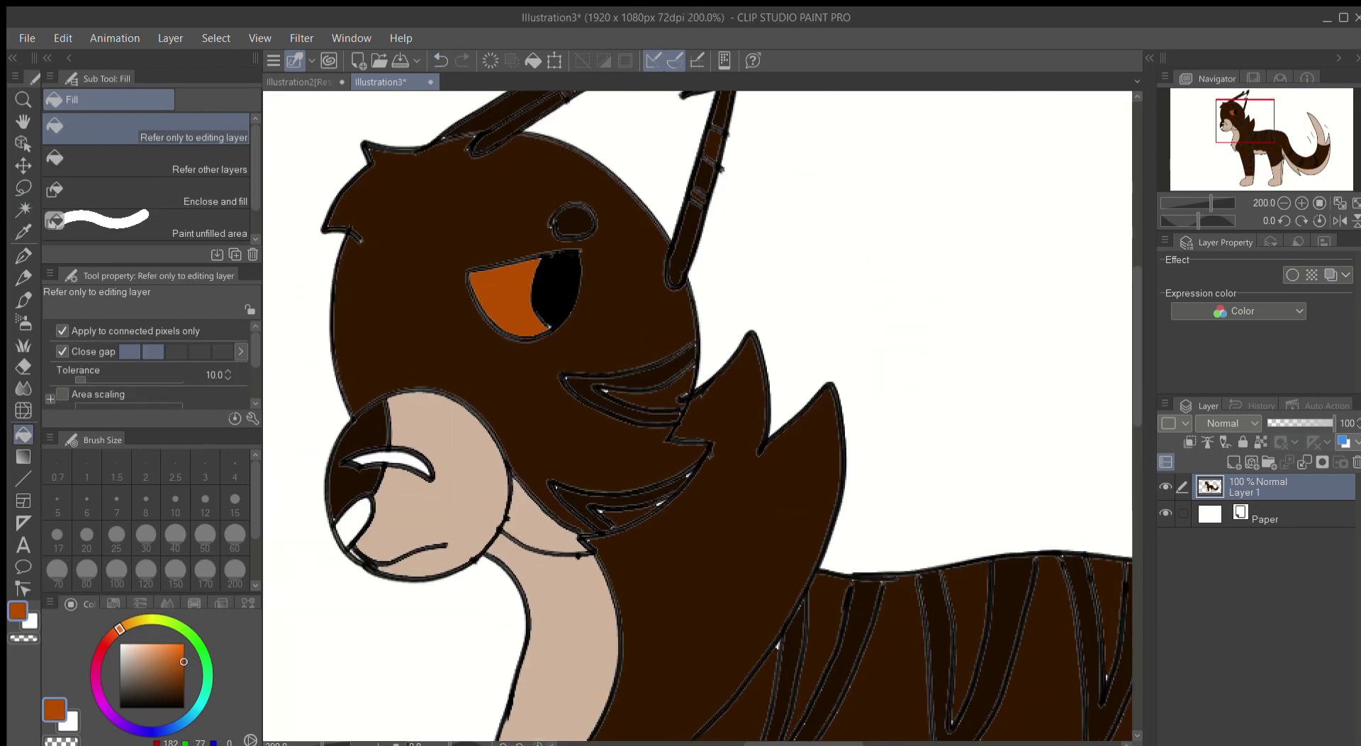
Step: Fill the small nose shape and inner ear with dusty pink (RGB 146, 115, 112), and the curved muzzle mark with dark red (RGB 120, 57, 52)
left_click(425, 511, "alt")
scroll(425, 510, "up", 5)
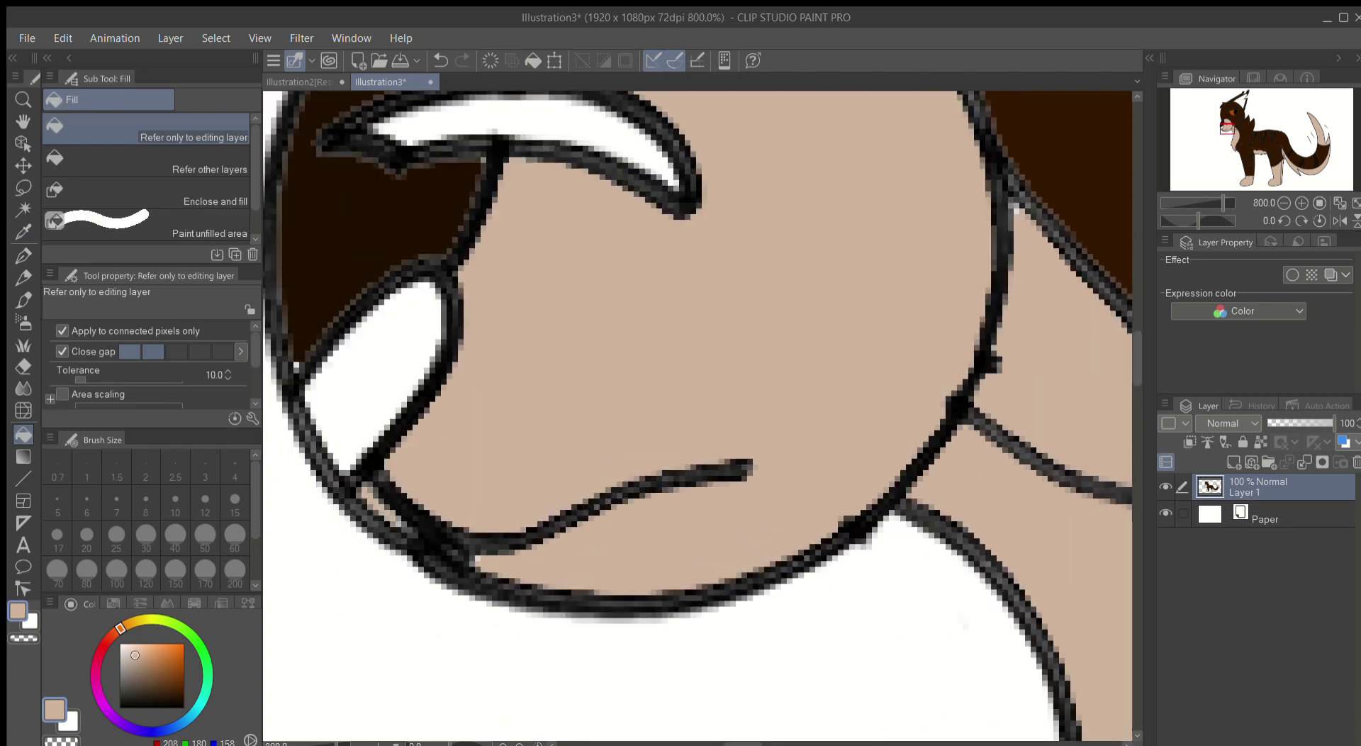
left_click(105, 643)
left_click(134, 671)
left_click(372, 369)
scroll(372, 369, "down", 4)
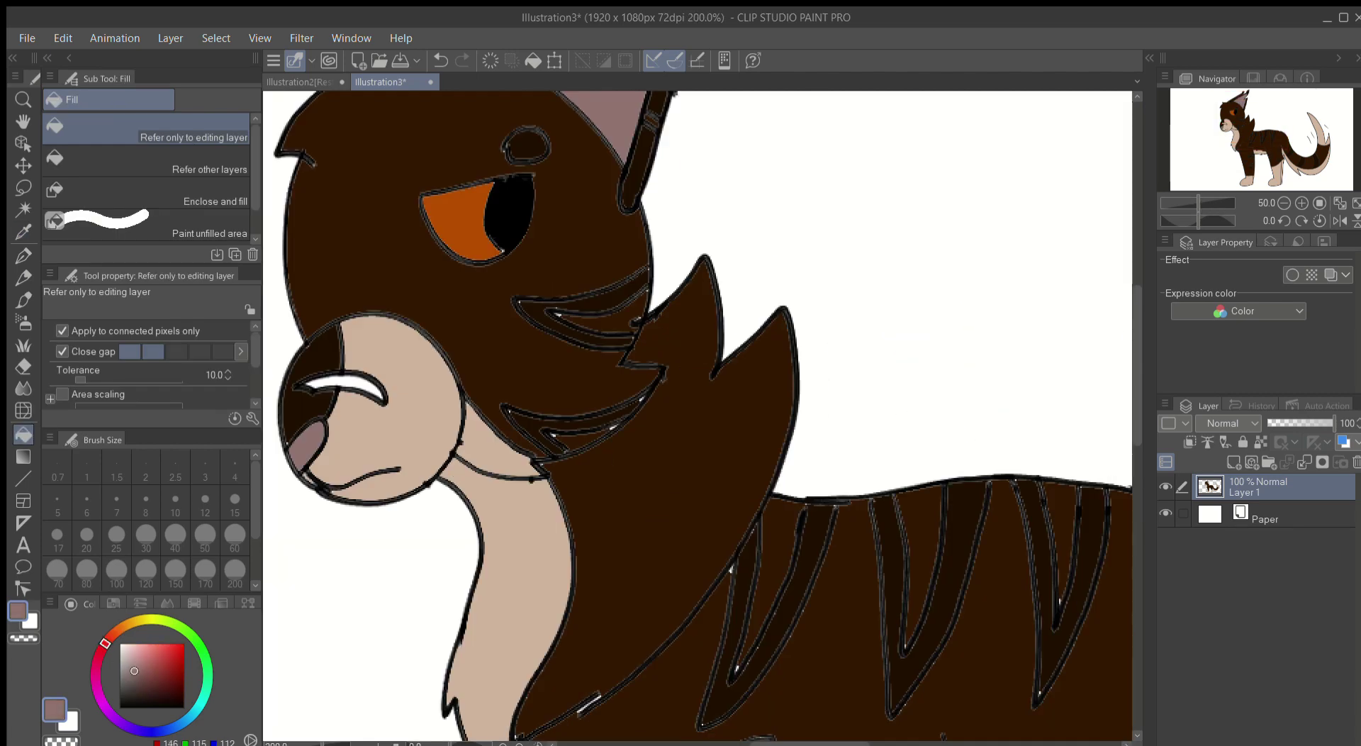
key("ctrl+0")
Step: Add a layer beneath the drawing and paint black behind the muzzle and cheek-stripe outlines with the Bit husky brush at size 25
key("ctrl+shift+n")
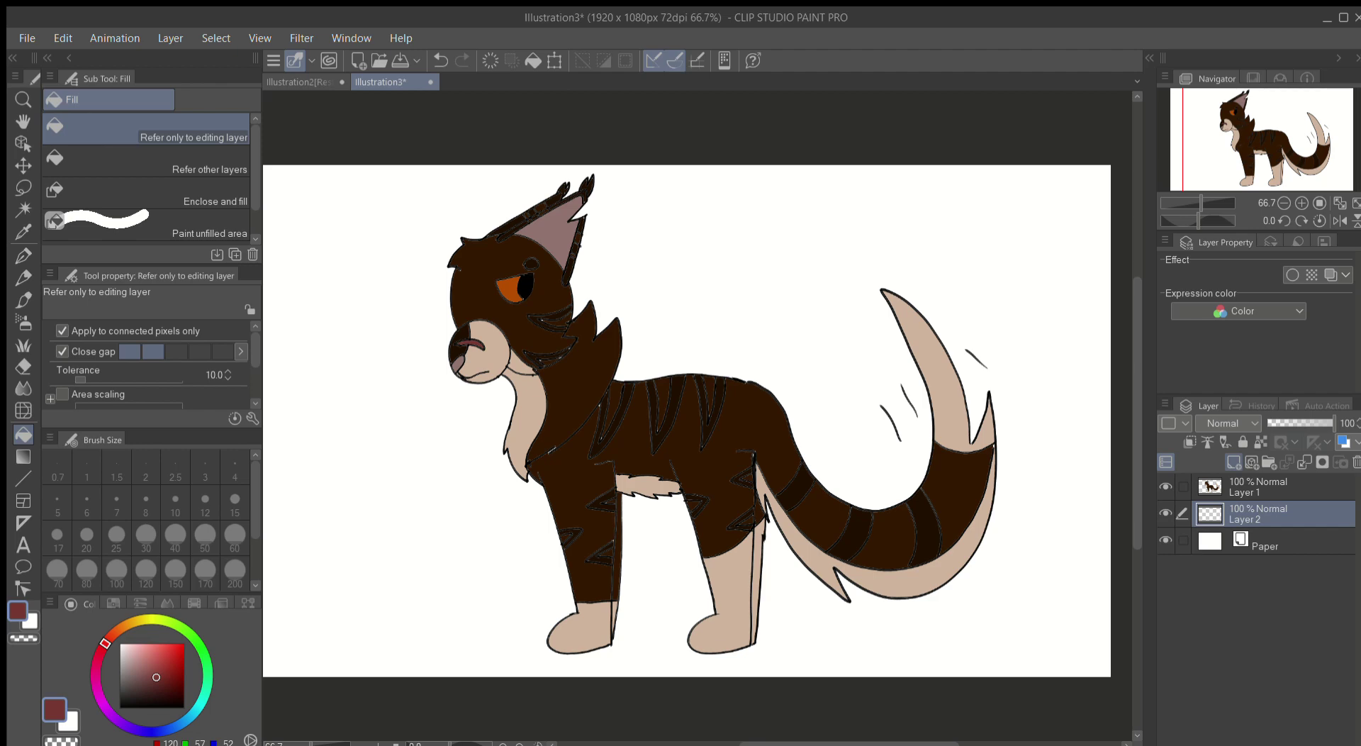
key("b")
left_click(116, 535)
scroll(500, 331, "up", 5)
left_click_drag(397, 309, 628, 473)
left_click_drag(727, 340, 620, 441)
mouse_move(705, 248)
left_mouse_down()
mouse_move(670, 368)
mouse_move(574, 283)
left_mouse_up()
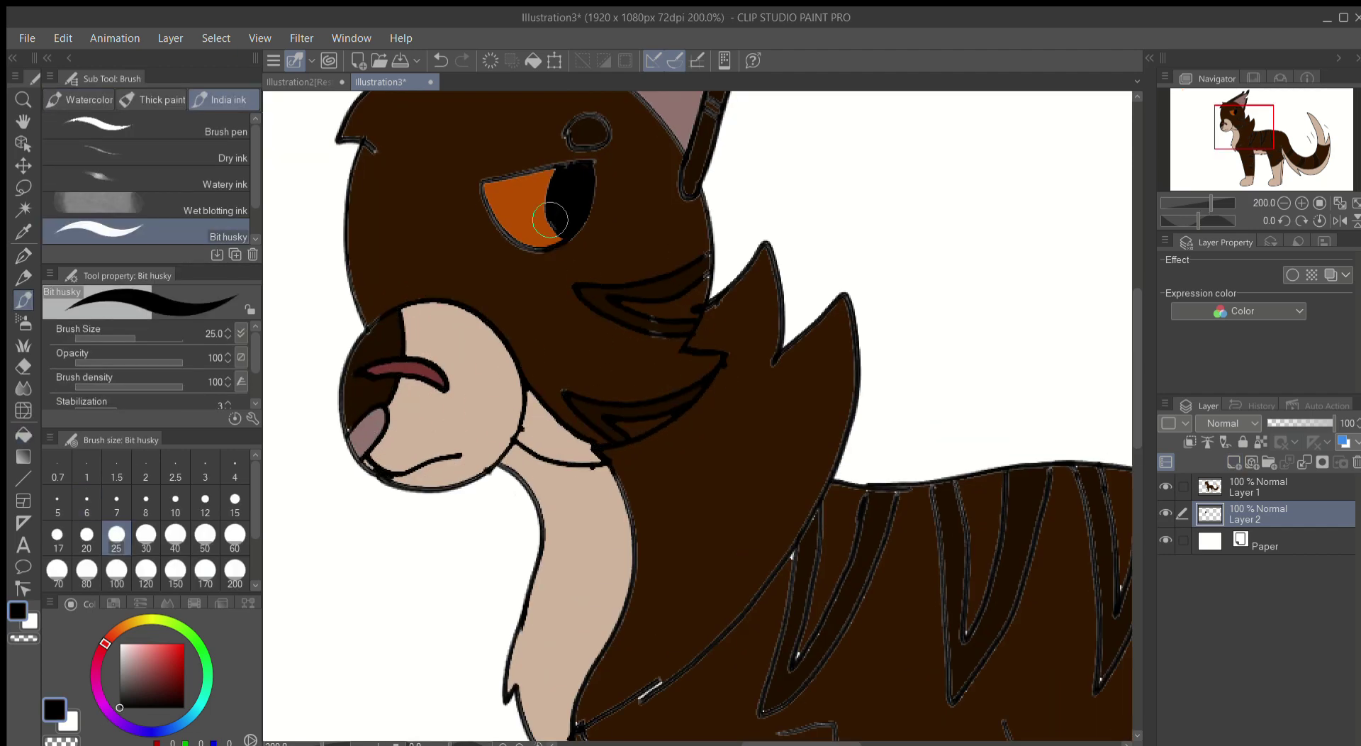
Step: Paint black behind the outlines of the eye, brow spot and ear on the lower layer
left_click_drag(482, 182, 567, 238)
left_click_drag(567, 122, 609, 136)
left_click_drag(594, 161, 590, 200)
left_click_drag(539, 425, 567, 631)
mouse_move(507, 266)
left_mouse_down()
mouse_move(680, 152)
mouse_move(751, 298)
left_mouse_up()
left_click_drag(709, 397, 595, 255)
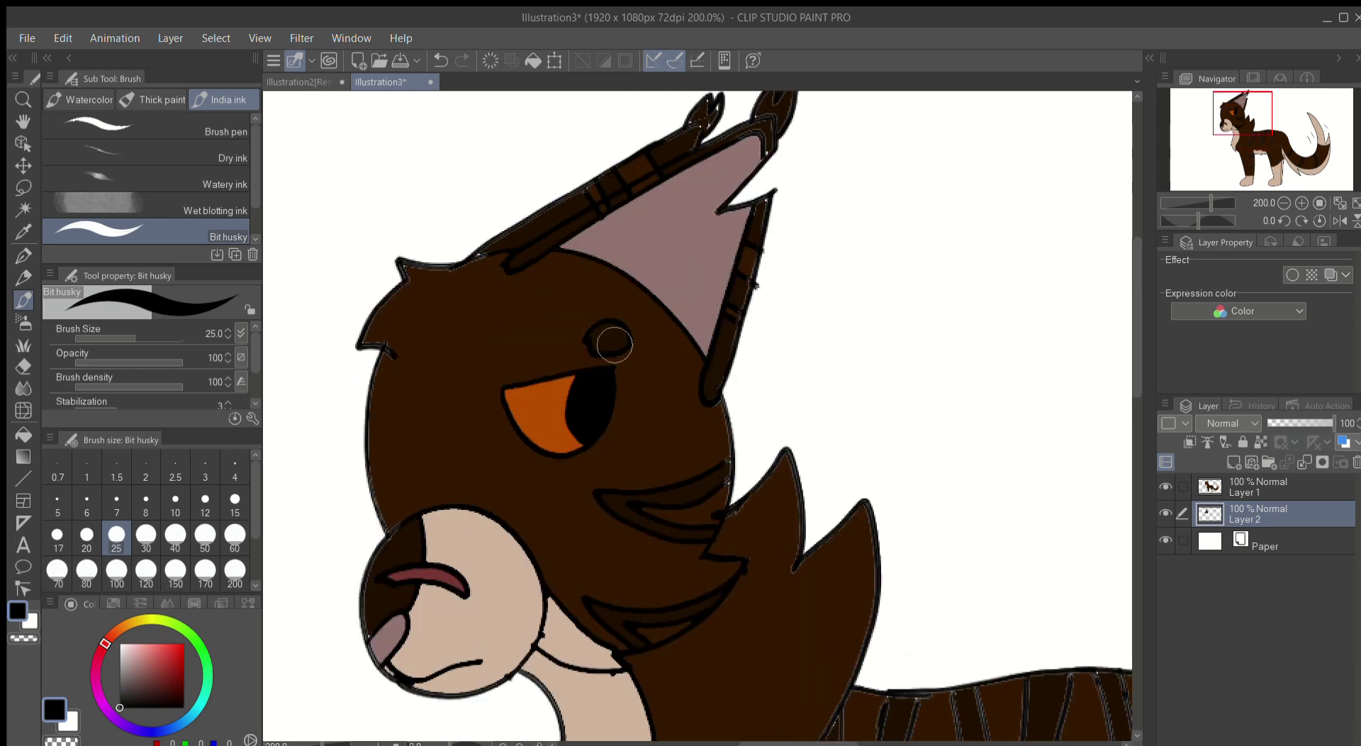
Step: Reduce the brush size and paint black into the remaining light gaps along the head and ruff outlines
scroll(614, 345, "up", 5)
key("bracketleft")
key("bracketleft")
key("bracketleft")
mouse_move(528, 284)
left_mouse_down()
mouse_move(456, 334)
mouse_move(570, 237)
left_mouse_up()
left_click_drag(712, 266, 629, 334)
left_click_drag(691, 376, 607, 349)
left_click_drag(674, 479, 563, 522)
Step: Enlarge the brush and paint black behind the outlines of the back stripes, belly fur and front leg
scroll(562, 522, "down", 6)
key("bracketright")
key("bracketright")
key("bracketright")
key("bracketright")
key("bracketright")
key("bracketright")
key("bracketright")
mouse_move(686, 329)
left_mouse_down()
mouse_move(676, 450)
mouse_move(719, 337)
left_mouse_up()
left_click_drag(701, 599, 641, 624)
left_click_drag(557, 526, 528, 342)
left_click_drag(669, 425, 631, 644)
left_click_drag(609, 524, 567, 462)
mouse_move(673, 553)
left_mouse_down()
mouse_move(667, 290)
mouse_move(792, 253)
mouse_move(872, 256)
mouse_move(808, 355)
left_mouse_up()
scroll(808, 355, "up", 5)
scroll(367, 329, "down", 5)
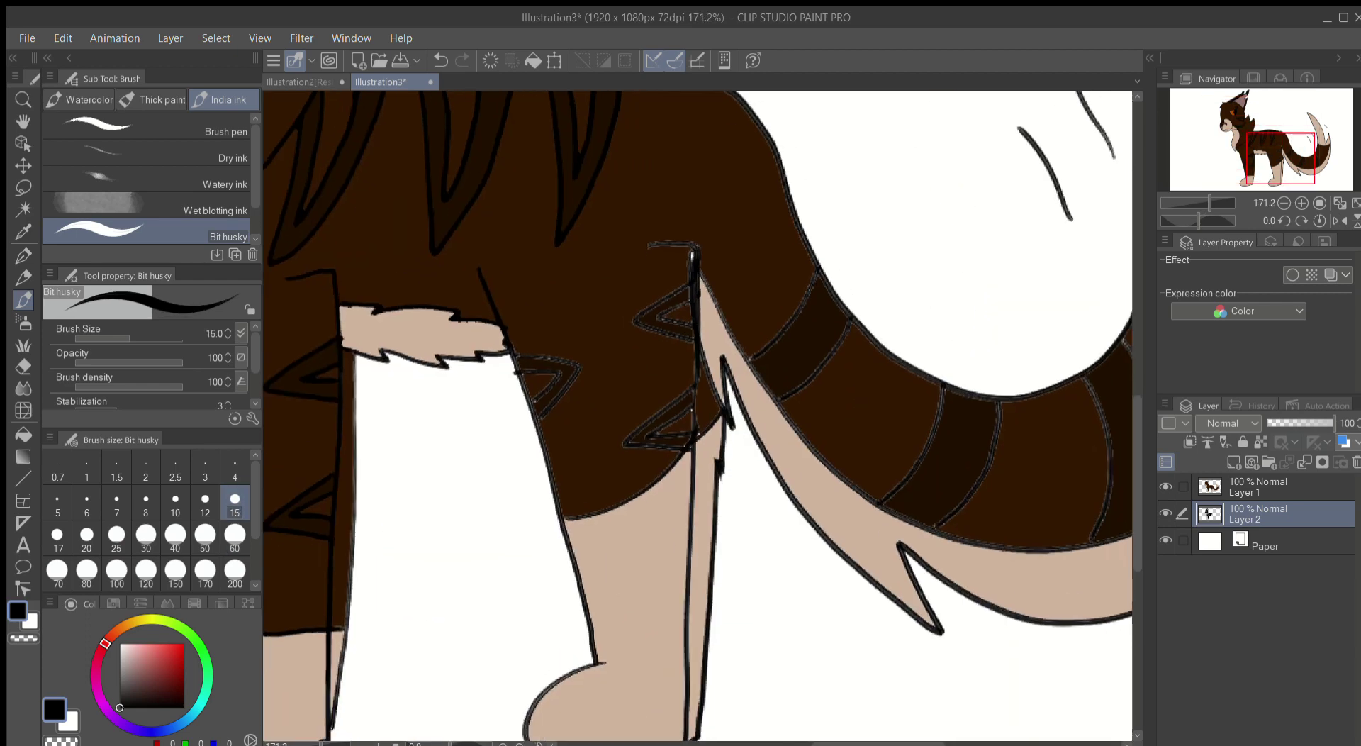
Step: Set the brush size to 30 and paint black behind the hind-leg stripe outlines and the first tail band
left_click(146, 534)
left_click_drag(584, 393, 516, 370)
left_click_drag(648, 245, 702, 383)
mouse_move(694, 389)
left_mouse_down()
mouse_move(650, 527)
mouse_move(567, 525)
left_mouse_up()
mouse_move(701, 320)
left_mouse_down()
mouse_move(791, 413)
mouse_move(826, 328)
left_mouse_up()
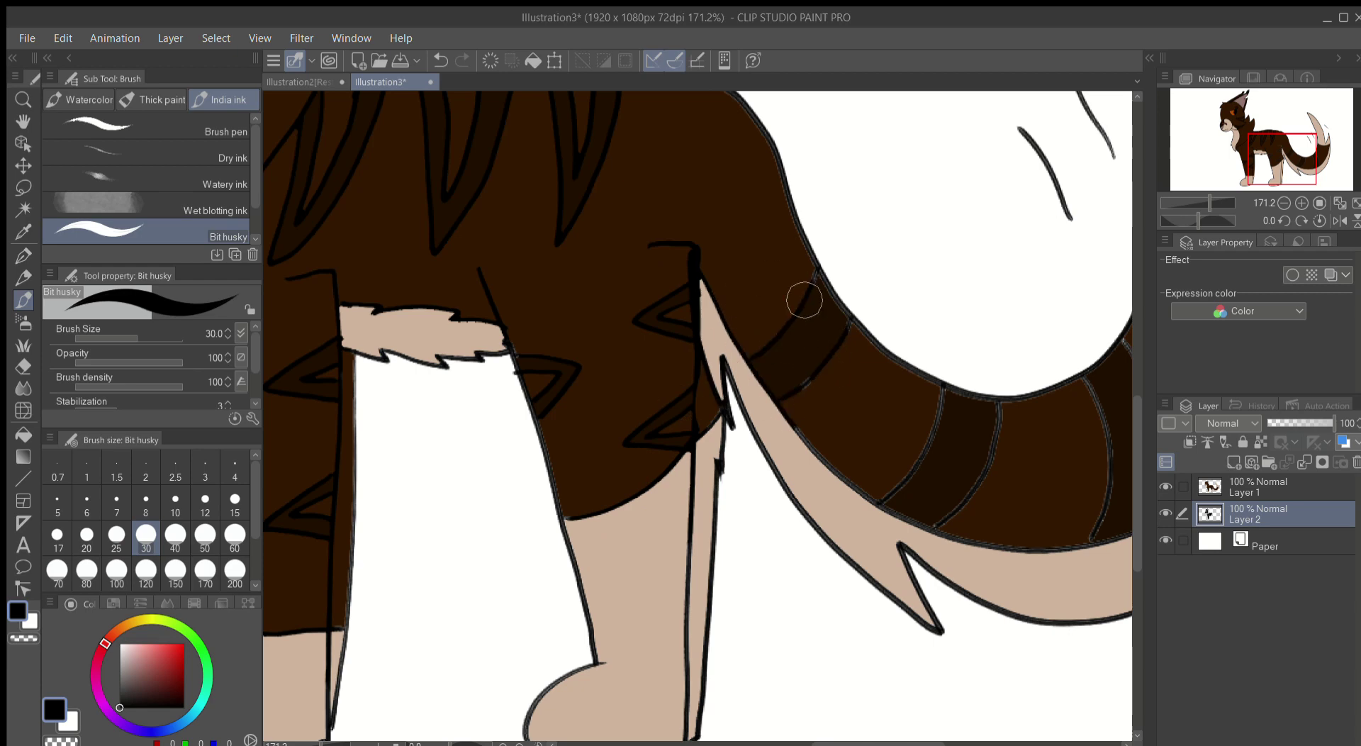
Step: Paint black behind the outlines of the remaining tail bands, the tail and its tip
mouse_move(906, 527)
left_mouse_down()
mouse_move(849, 472)
mouse_move(901, 465)
left_mouse_up()
mouse_move(988, 517)
left_mouse_down()
mouse_move(1003, 432)
mouse_move(562, 448)
left_mouse_up()
left_click_drag(507, 560, 850, 267)
left_click_drag(741, 249, 883, 239)
left_click_drag(693, 363, 738, 499)
scroll(666, 567, "down", 5)
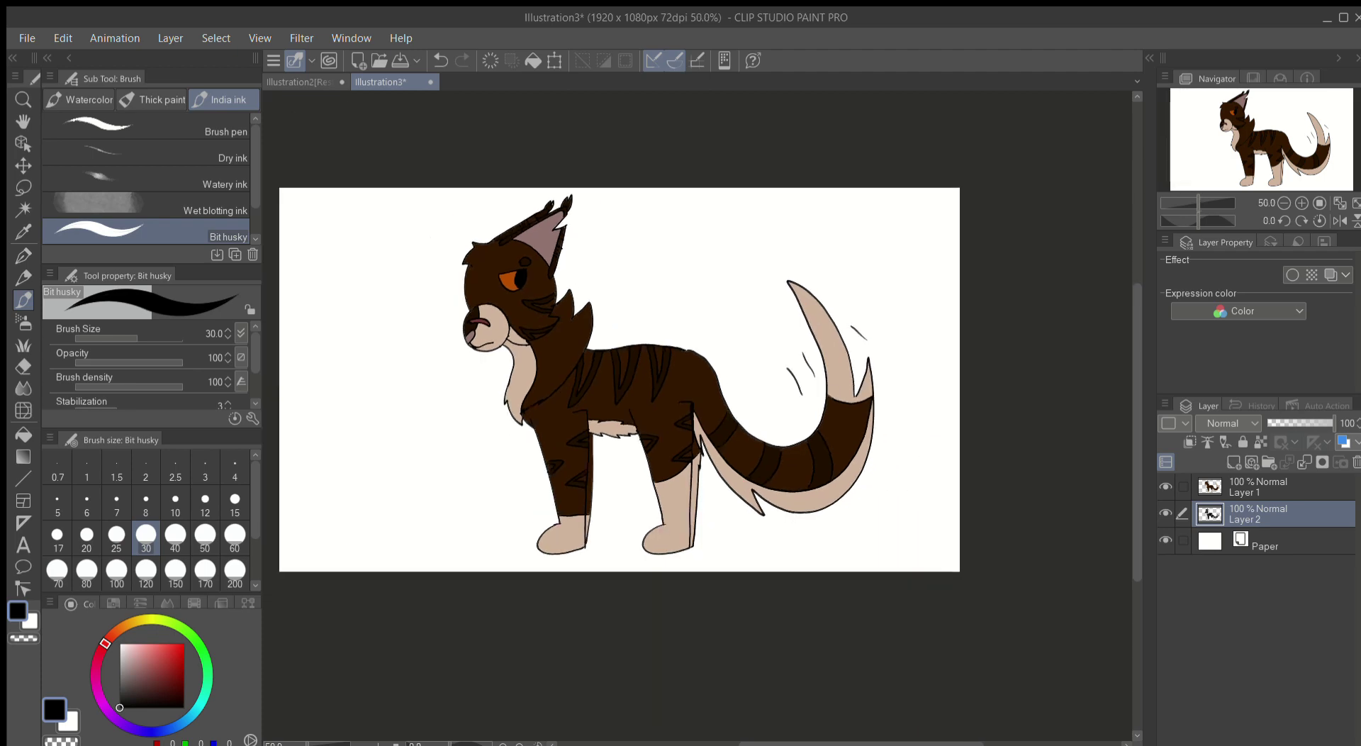
Step: Recolour the ruff on Layer 1 with the light beige sampled from the chest, and merge Layer 1 into Layer 2
key("g")
left_click(496, 369, "alt")
left_click(1247, 486)
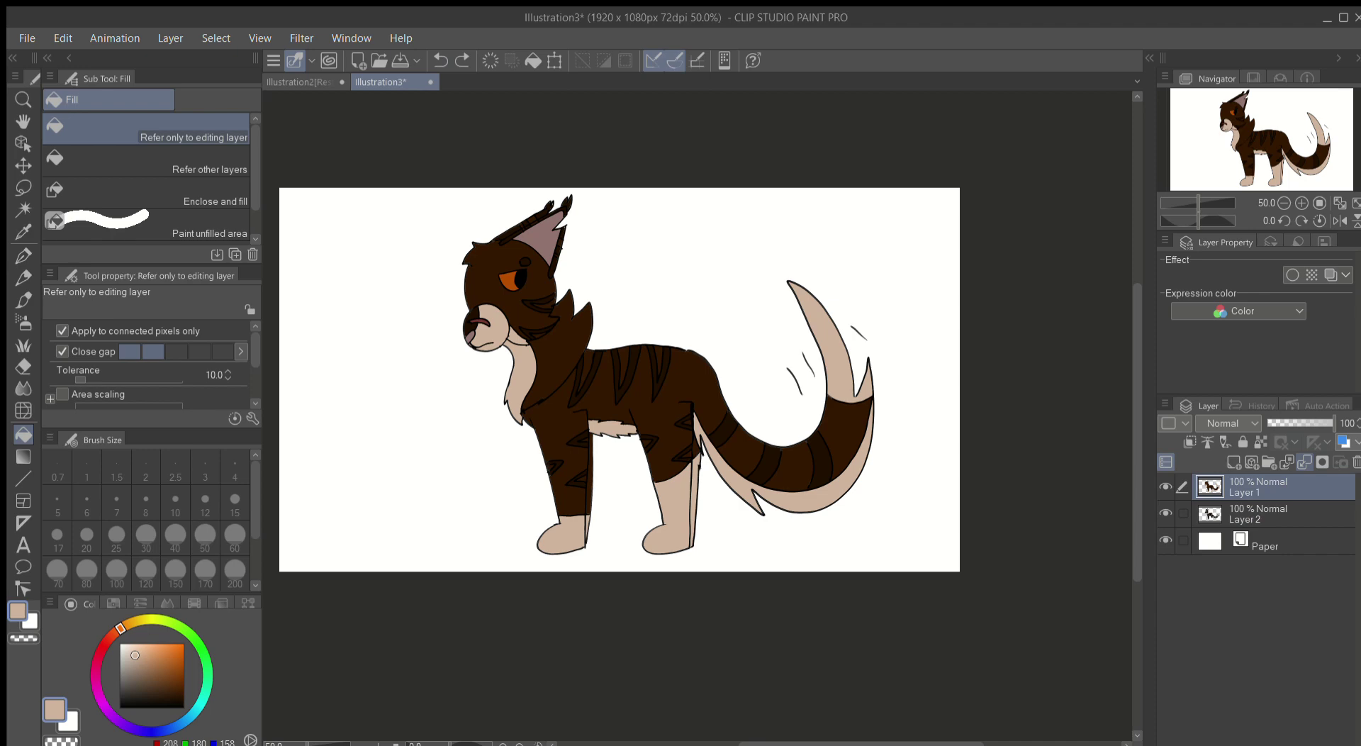
scroll(556, 351, "up", 6)
key("p")
left_click_drag(454, 280, 444, 458)
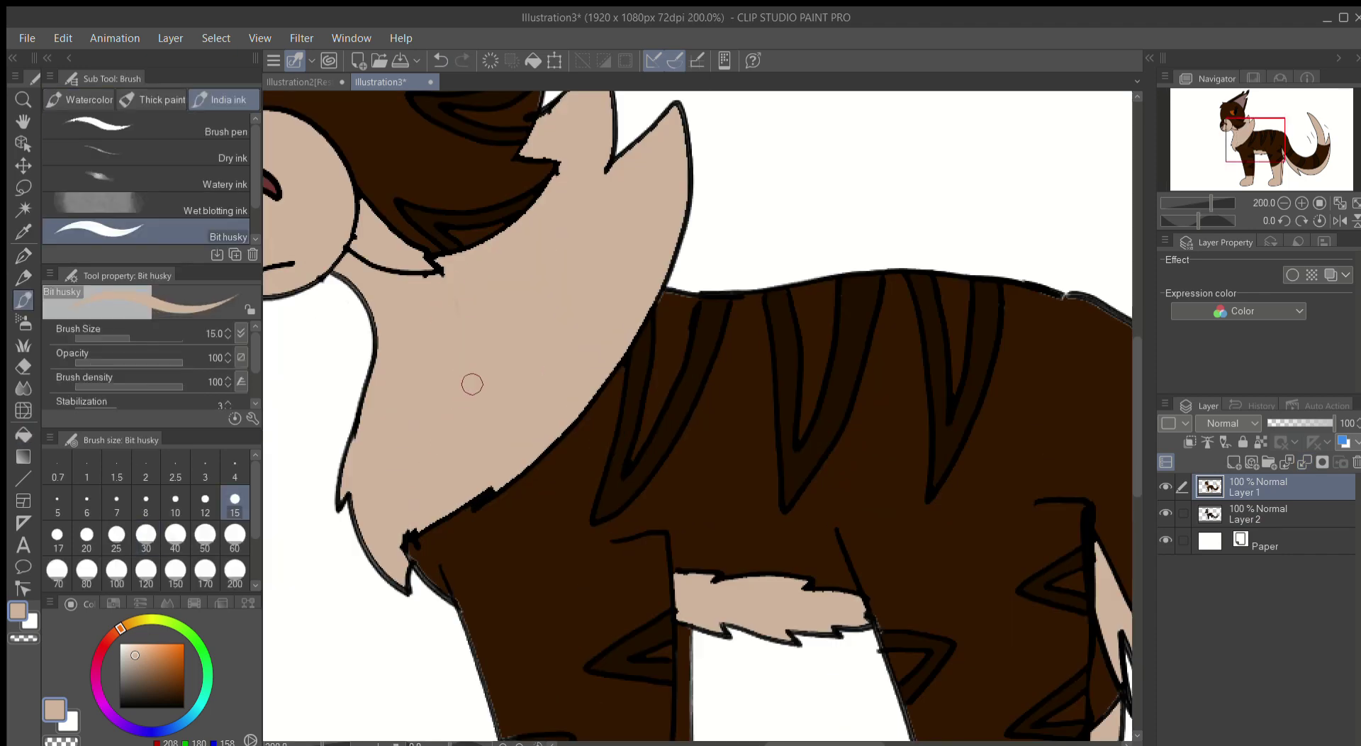
scroll(472, 384, "down", 4)
key("ctrl+e")
Step: Set the brush size to 6 with the sampled black and touch up the outline around the head and cheek
scroll(716, 158, "up", 6)
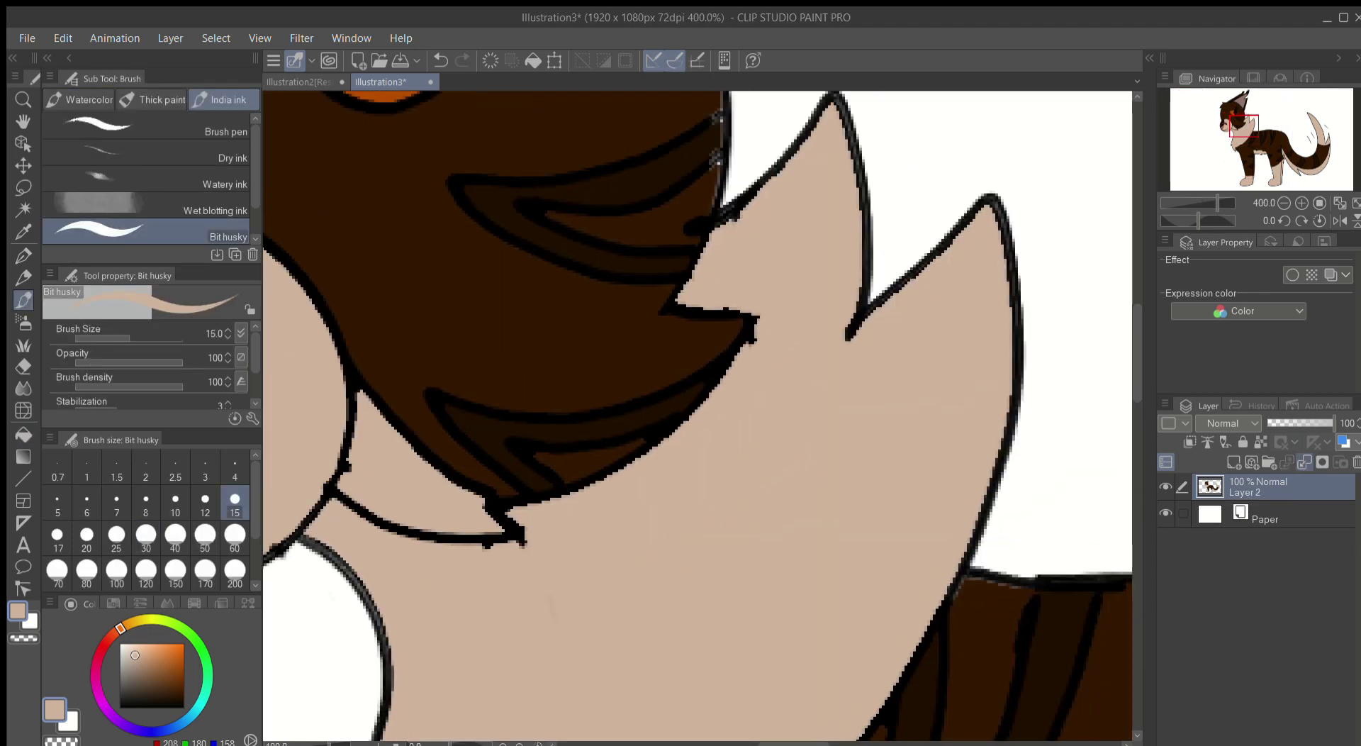
left_click(717, 157, "alt")
key("bracketleft")
key("bracketleft")
key("bracketleft")
key("bracketleft")
key("bracketleft")
mouse_move(720, 114)
left_mouse_down()
mouse_move(709, 220)
mouse_move(647, 440)
mouse_move(461, 543)
mouse_move(355, 397)
mouse_move(283, 545)
left_mouse_up()
scroll(550, 602, "down", 3)
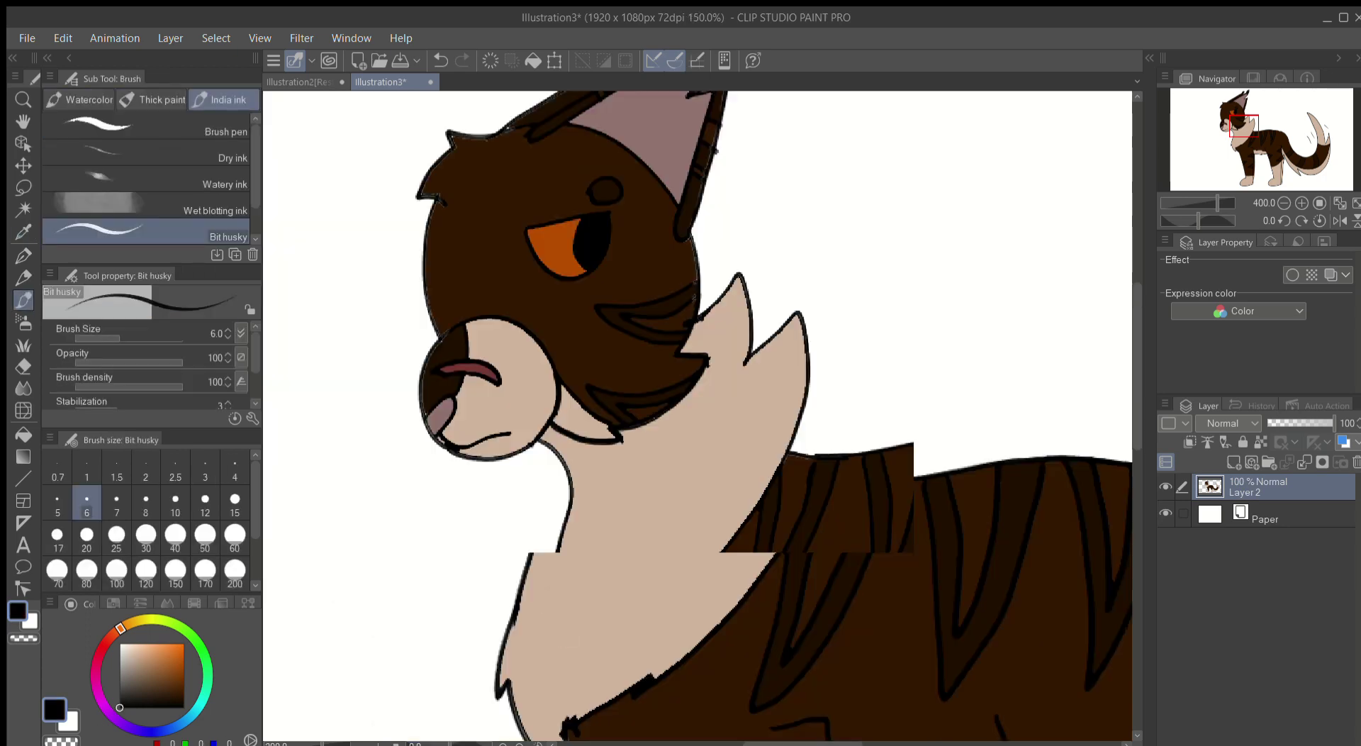
Step: Fill the long tail tip with near-black brown (RGB 33, 14, 0)
scroll(550, 601, "down", 3)
scroll(659, 390, "up", 2)
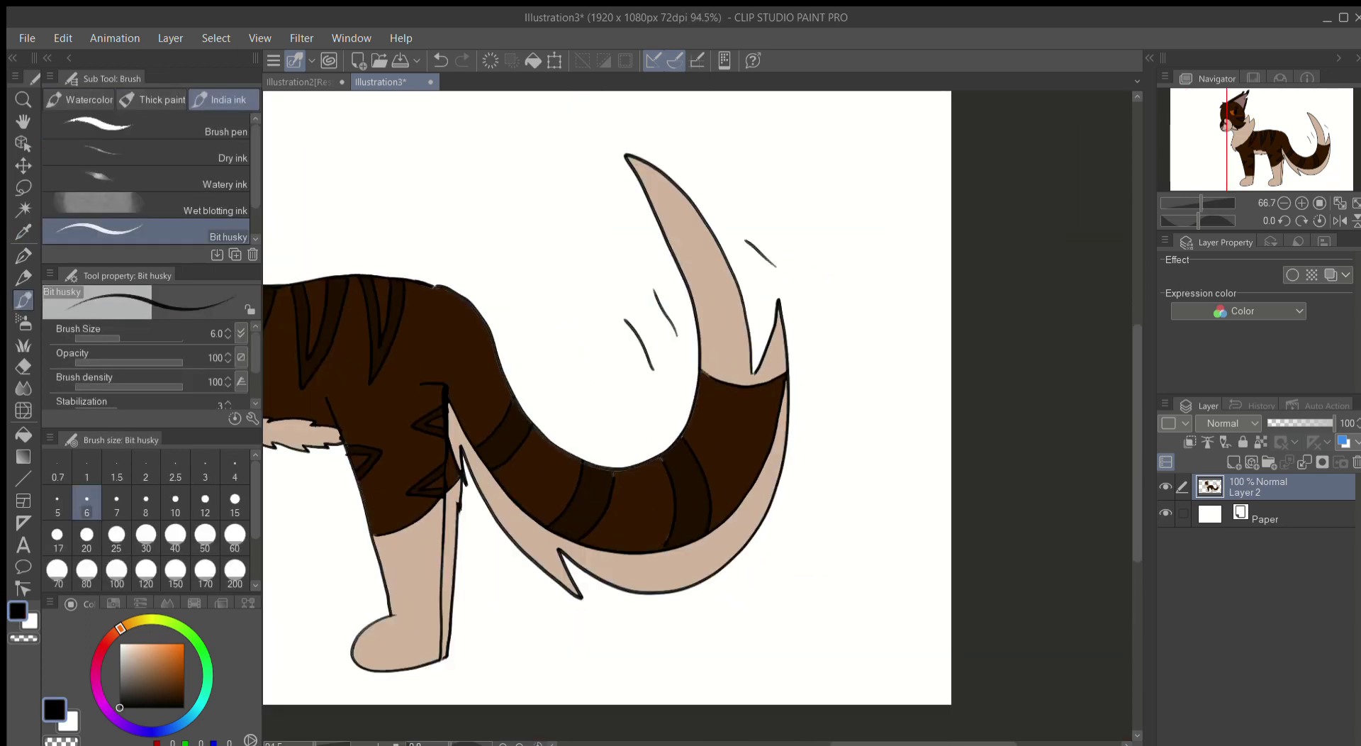
key("g")
left_click(701, 297)
scroll(659, 389, "down", 3)
scroll(567, 339, "left", 1)
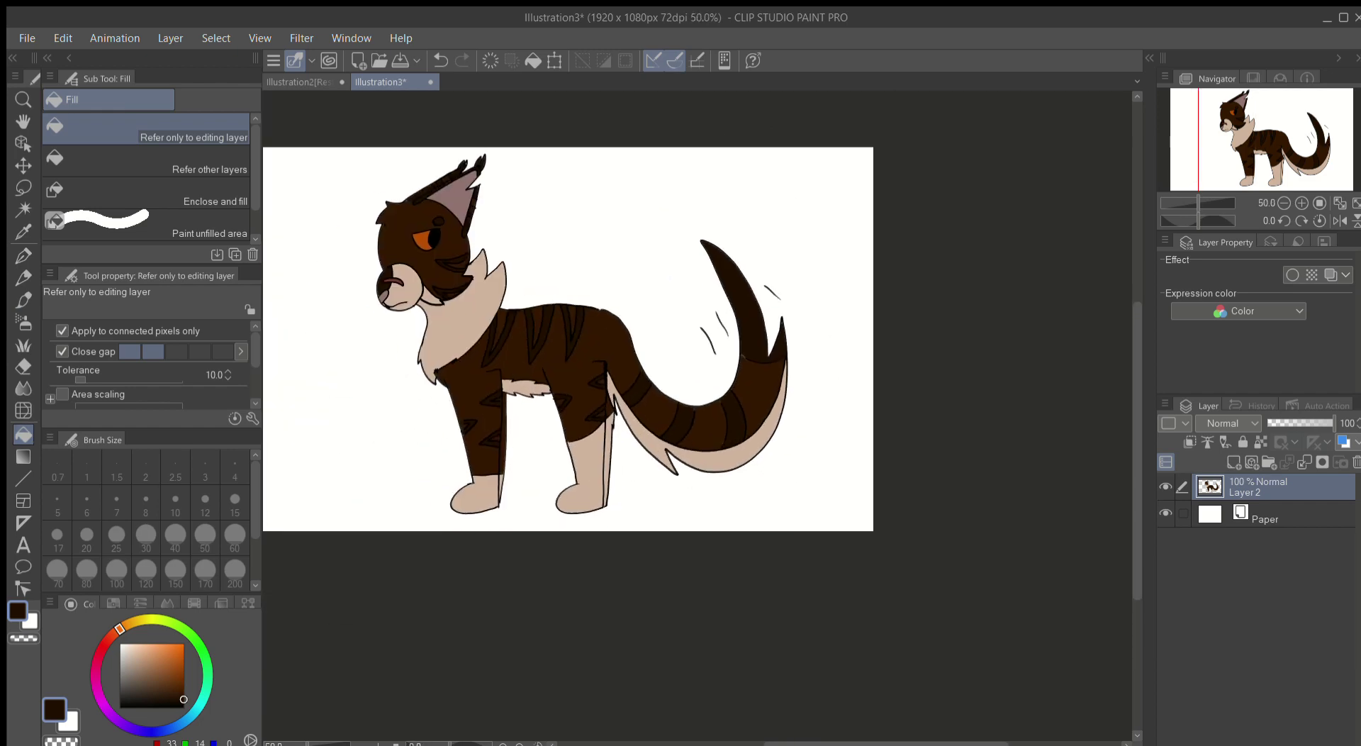
Step: Try a touch-up stroke with the black size 6 brush, and undo it
scroll(659, 354, "up", 7)
key("b")
mouse_move(557, 237)
left_mouse_down()
mouse_move(547, 276)
mouse_move(686, 570)
left_mouse_up()
scroll(686, 571, "down", 7)
key("ctrl+z")
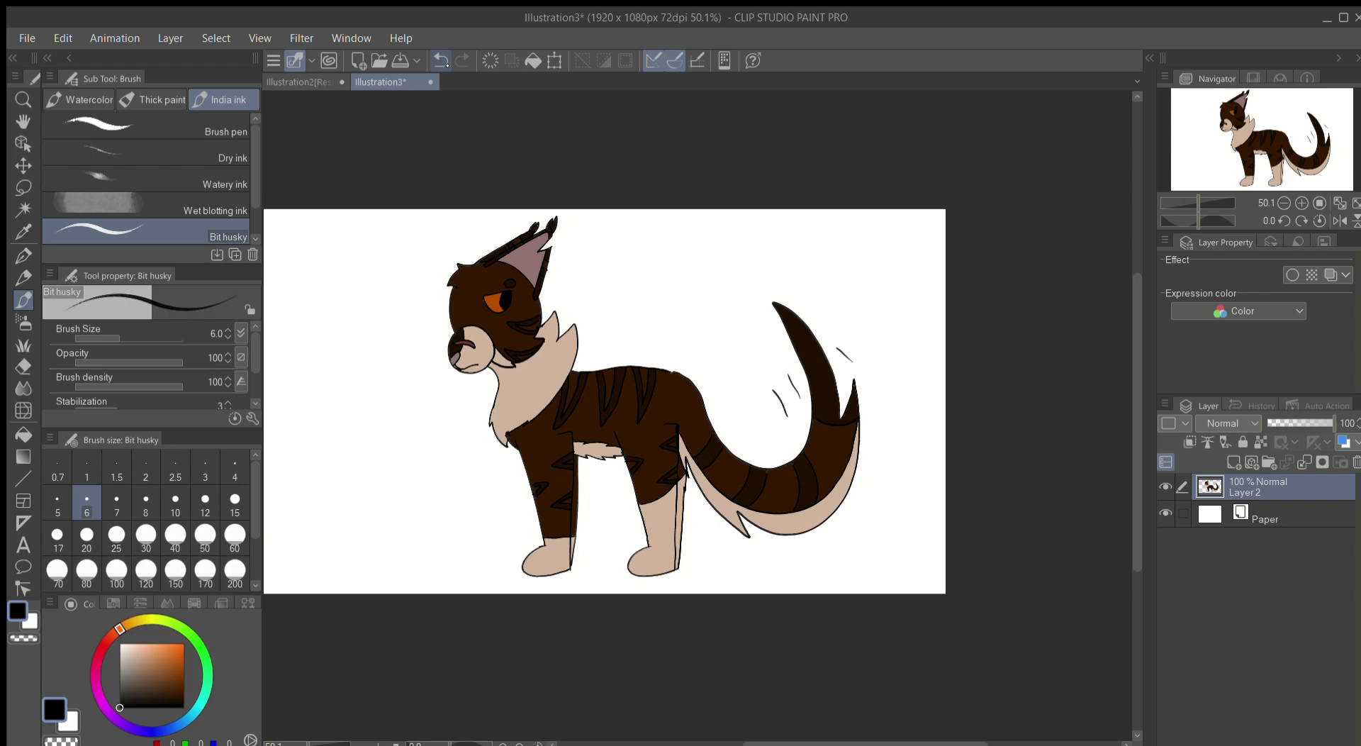
Step: Enlarge the black brush to size 15 for a touch-up of the tail tip's outline, and undo the last change
key("ctrl+y")
key("ctrl+z")
key("ctrl+y")
scroll(834, 438, "up", 6)
key("bracketright")
key("bracketright")
key("bracketright")
key("bracketright")
key("bracketright")
key("ctrl+z")
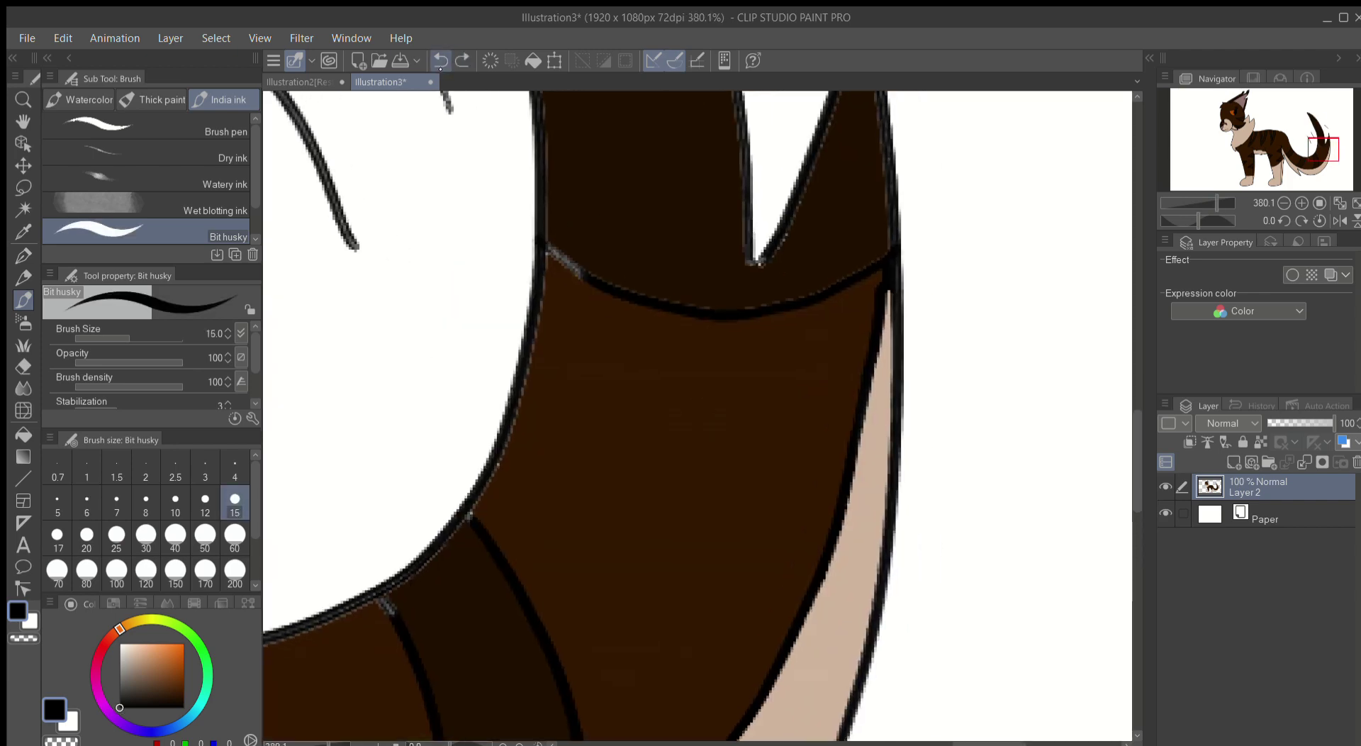
Step: Set the brush size to 7 and touch up the black line at the base of the dark tail tip
key("ctrl+y")
key("bracketleft")
key("bracketleft")
key("bracketleft")
key("bracketleft")
left_click_drag(696, 410, 596, 325)
scroll(595, 325, "down", 5)
key("ctrl+0")
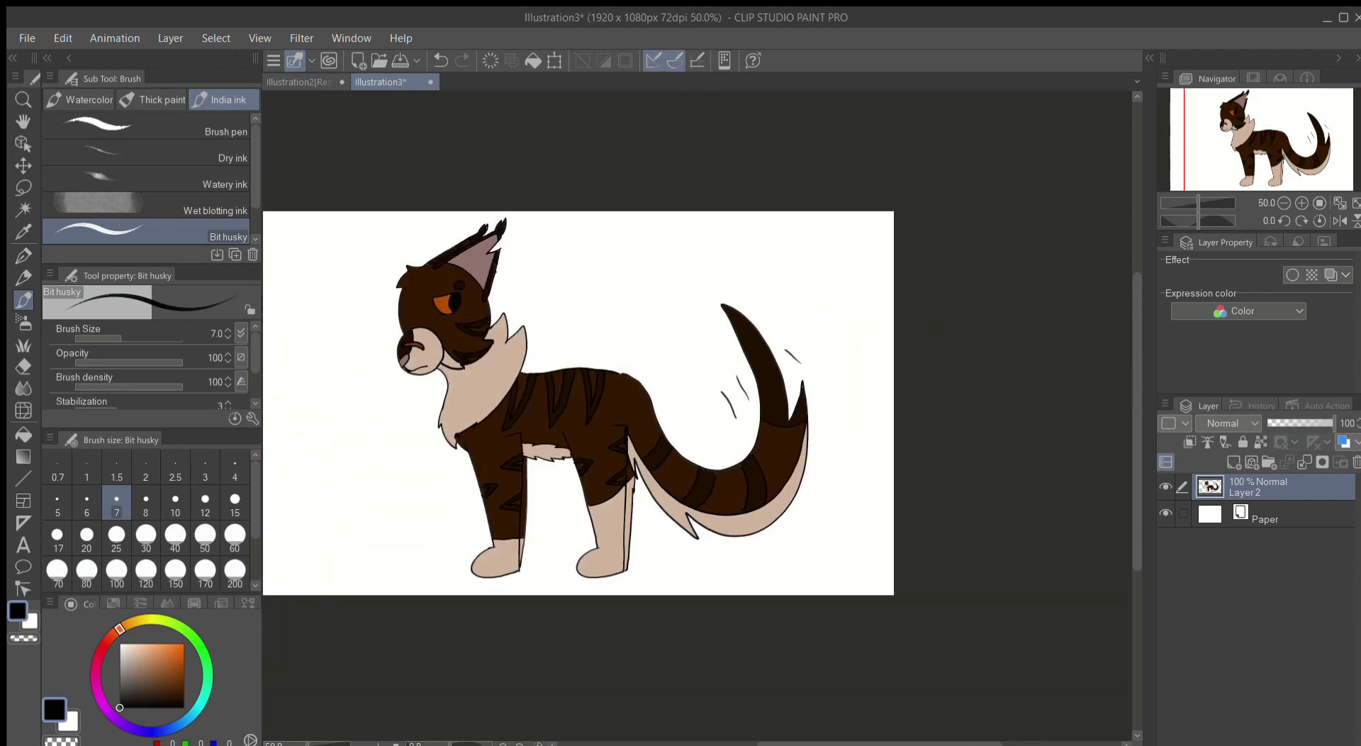
scroll(677, 378, "up", 2)
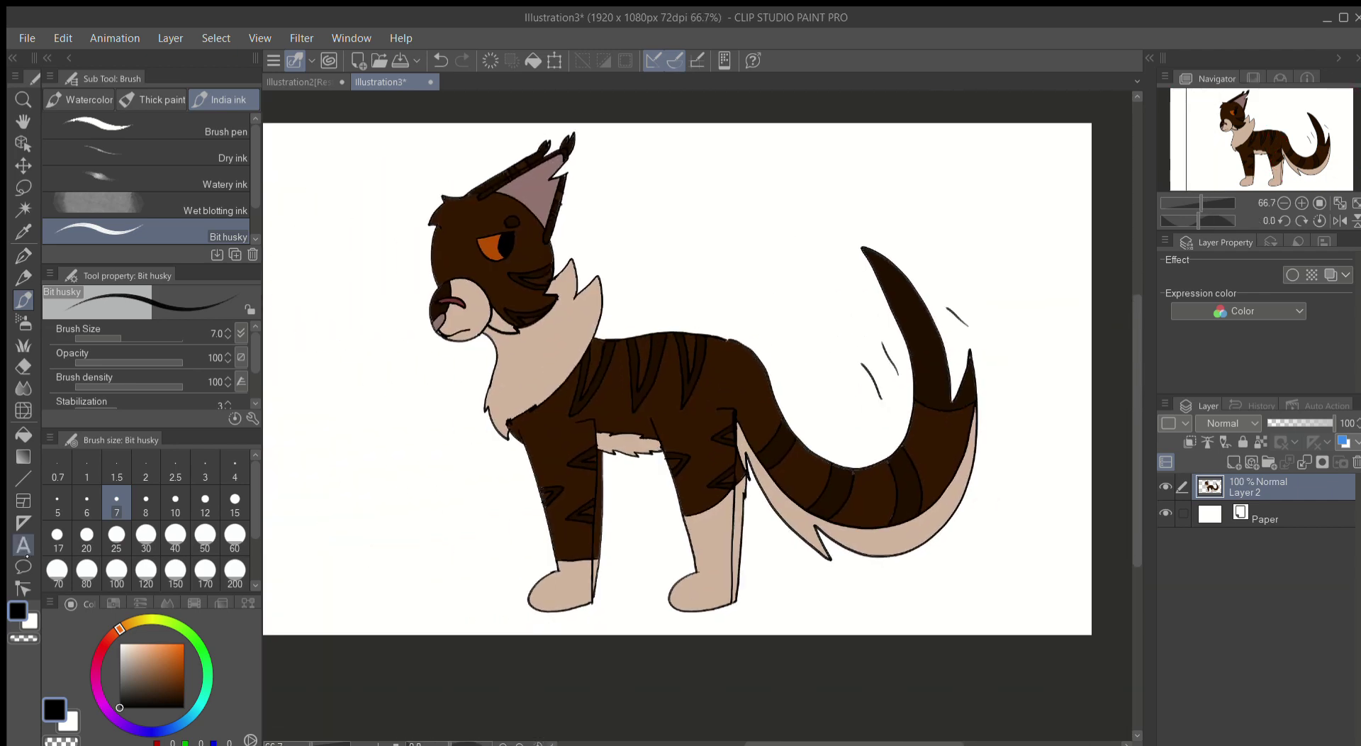
left_click(23, 544)
scroll(523, 426, "down", 1)
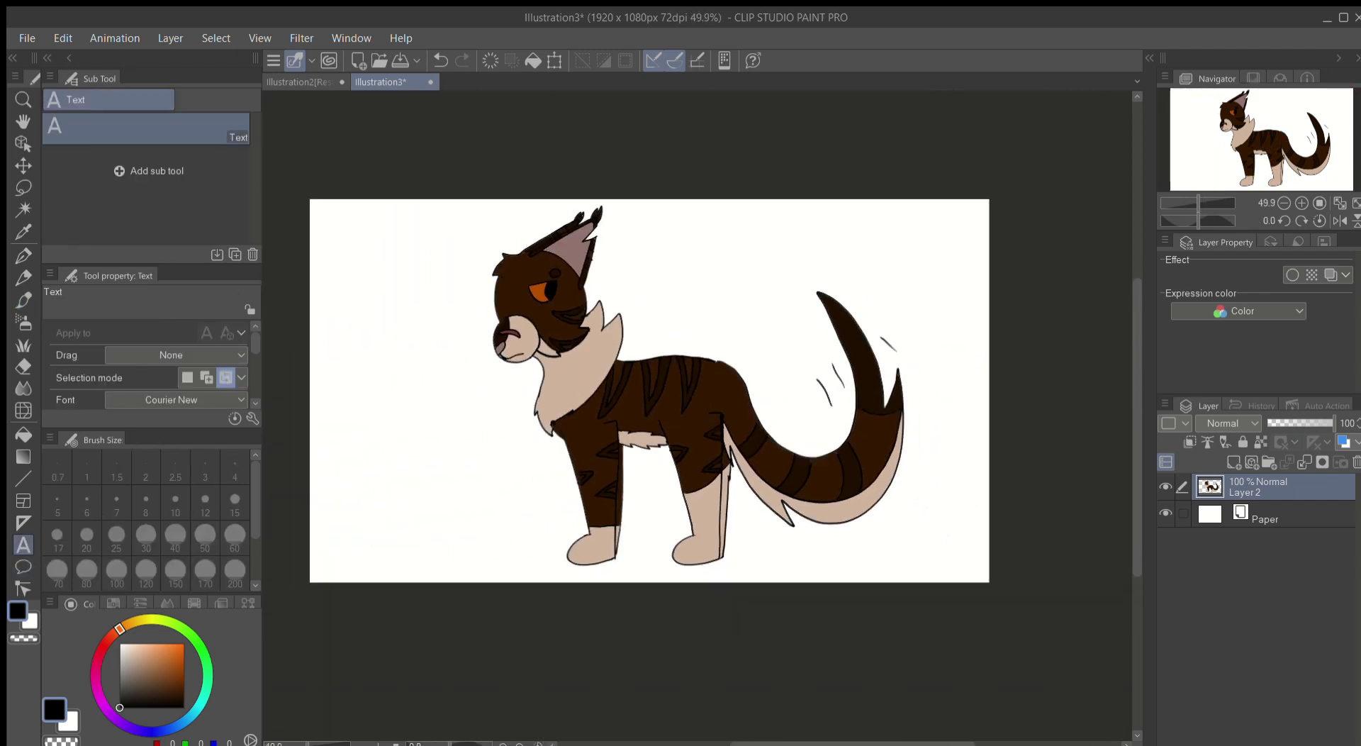
left_click(26, 301)
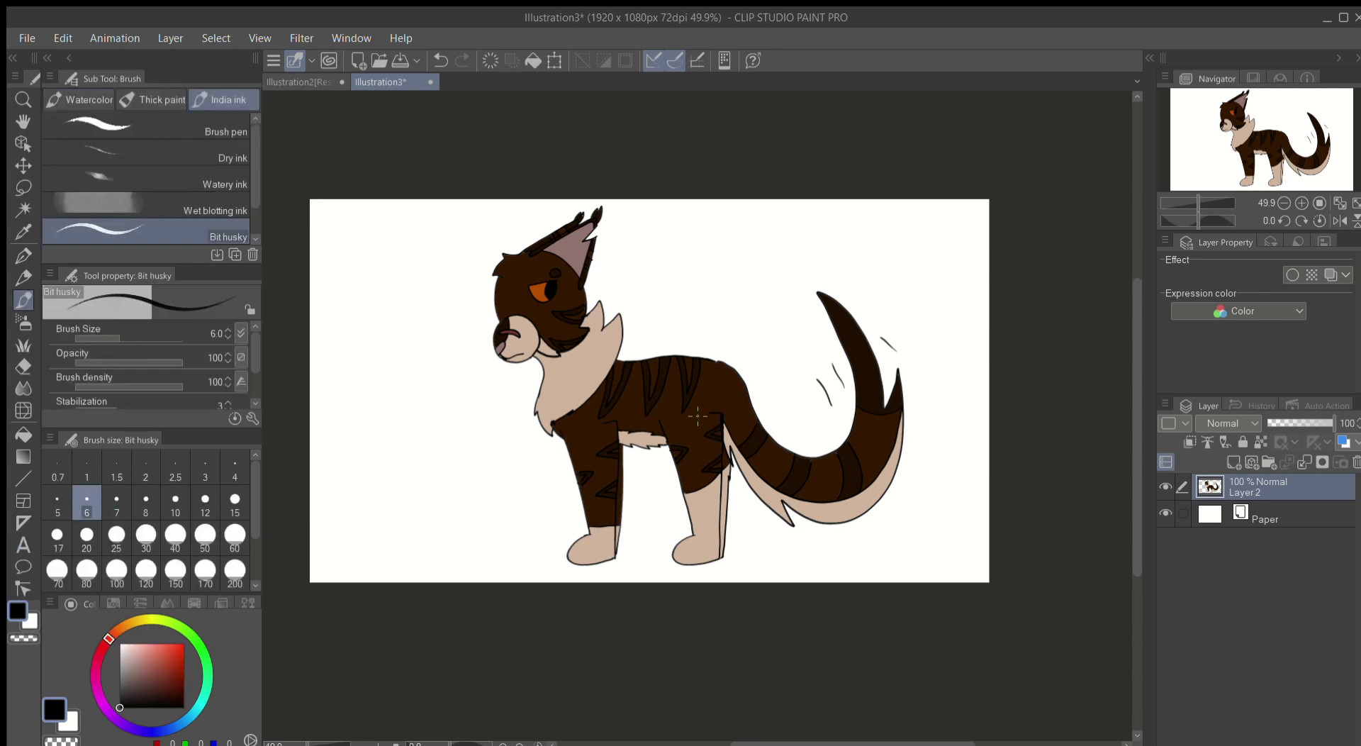